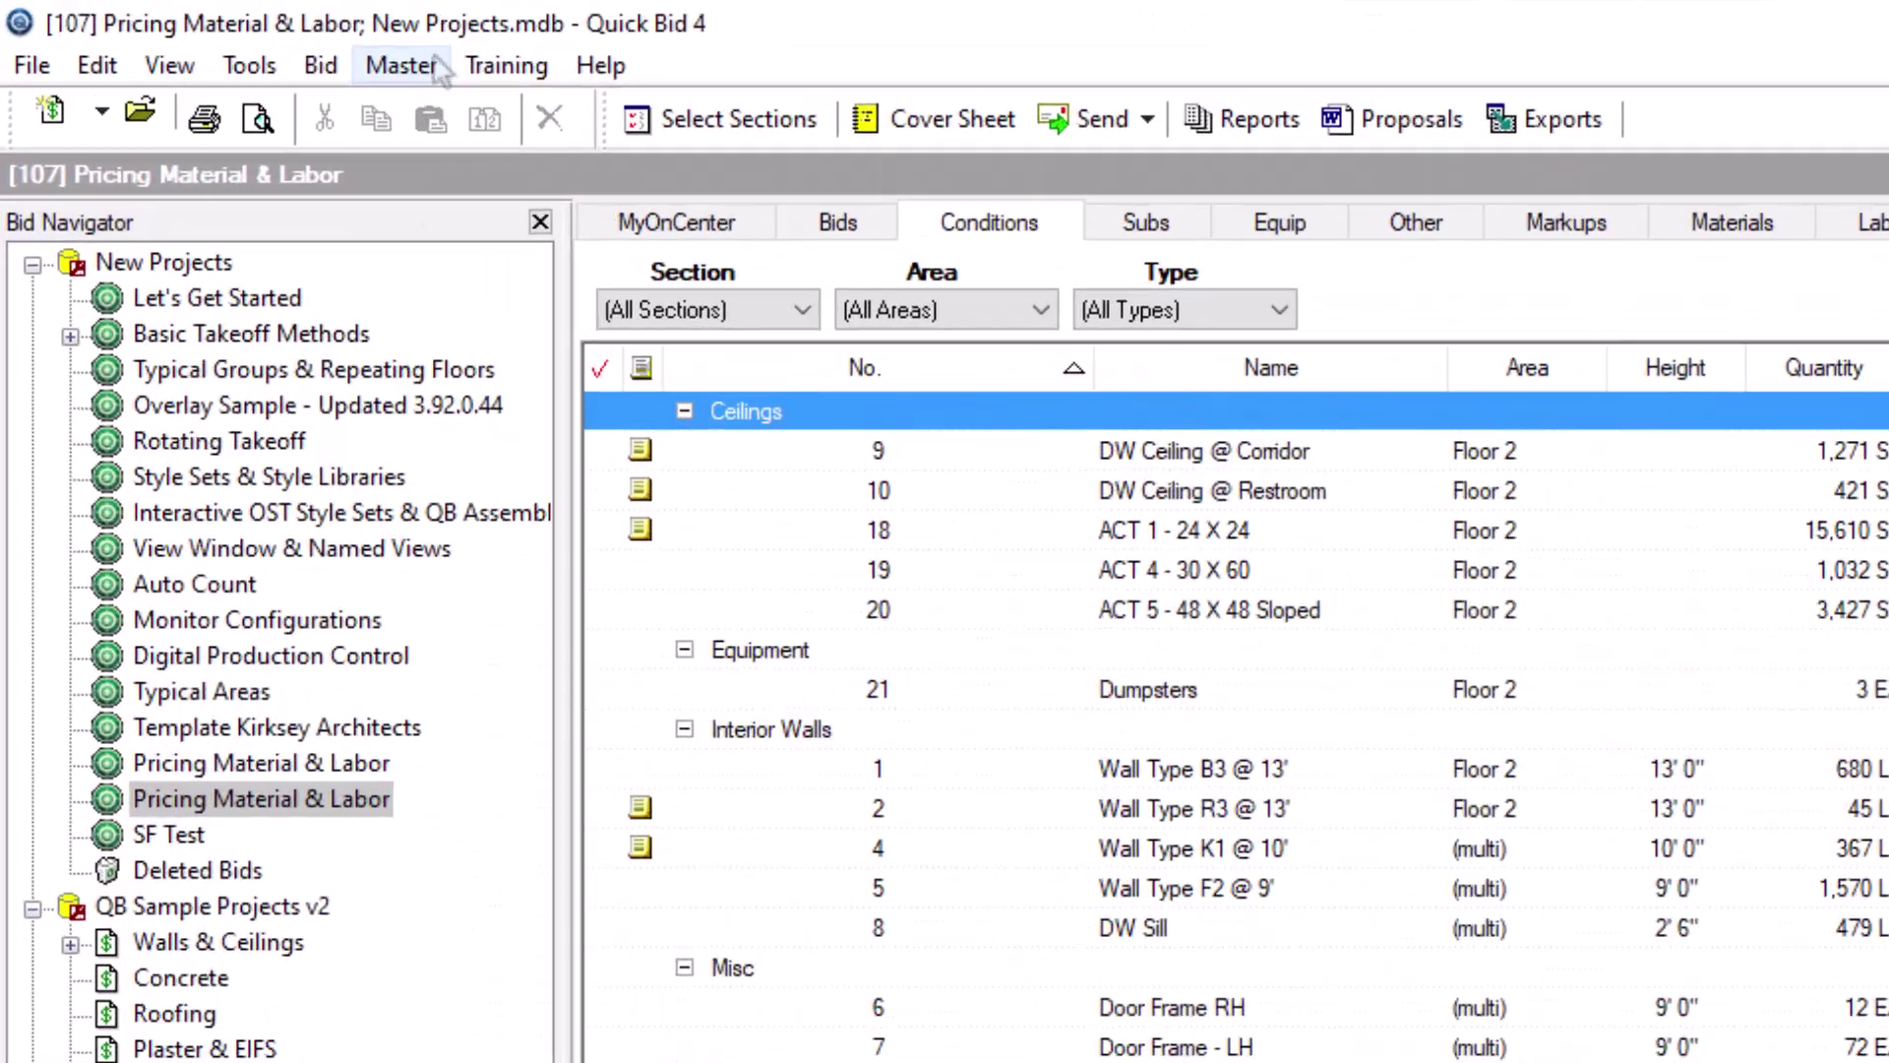
# Step: Open the Master menu to see the available master lists
pyautogui.click(436, 61)
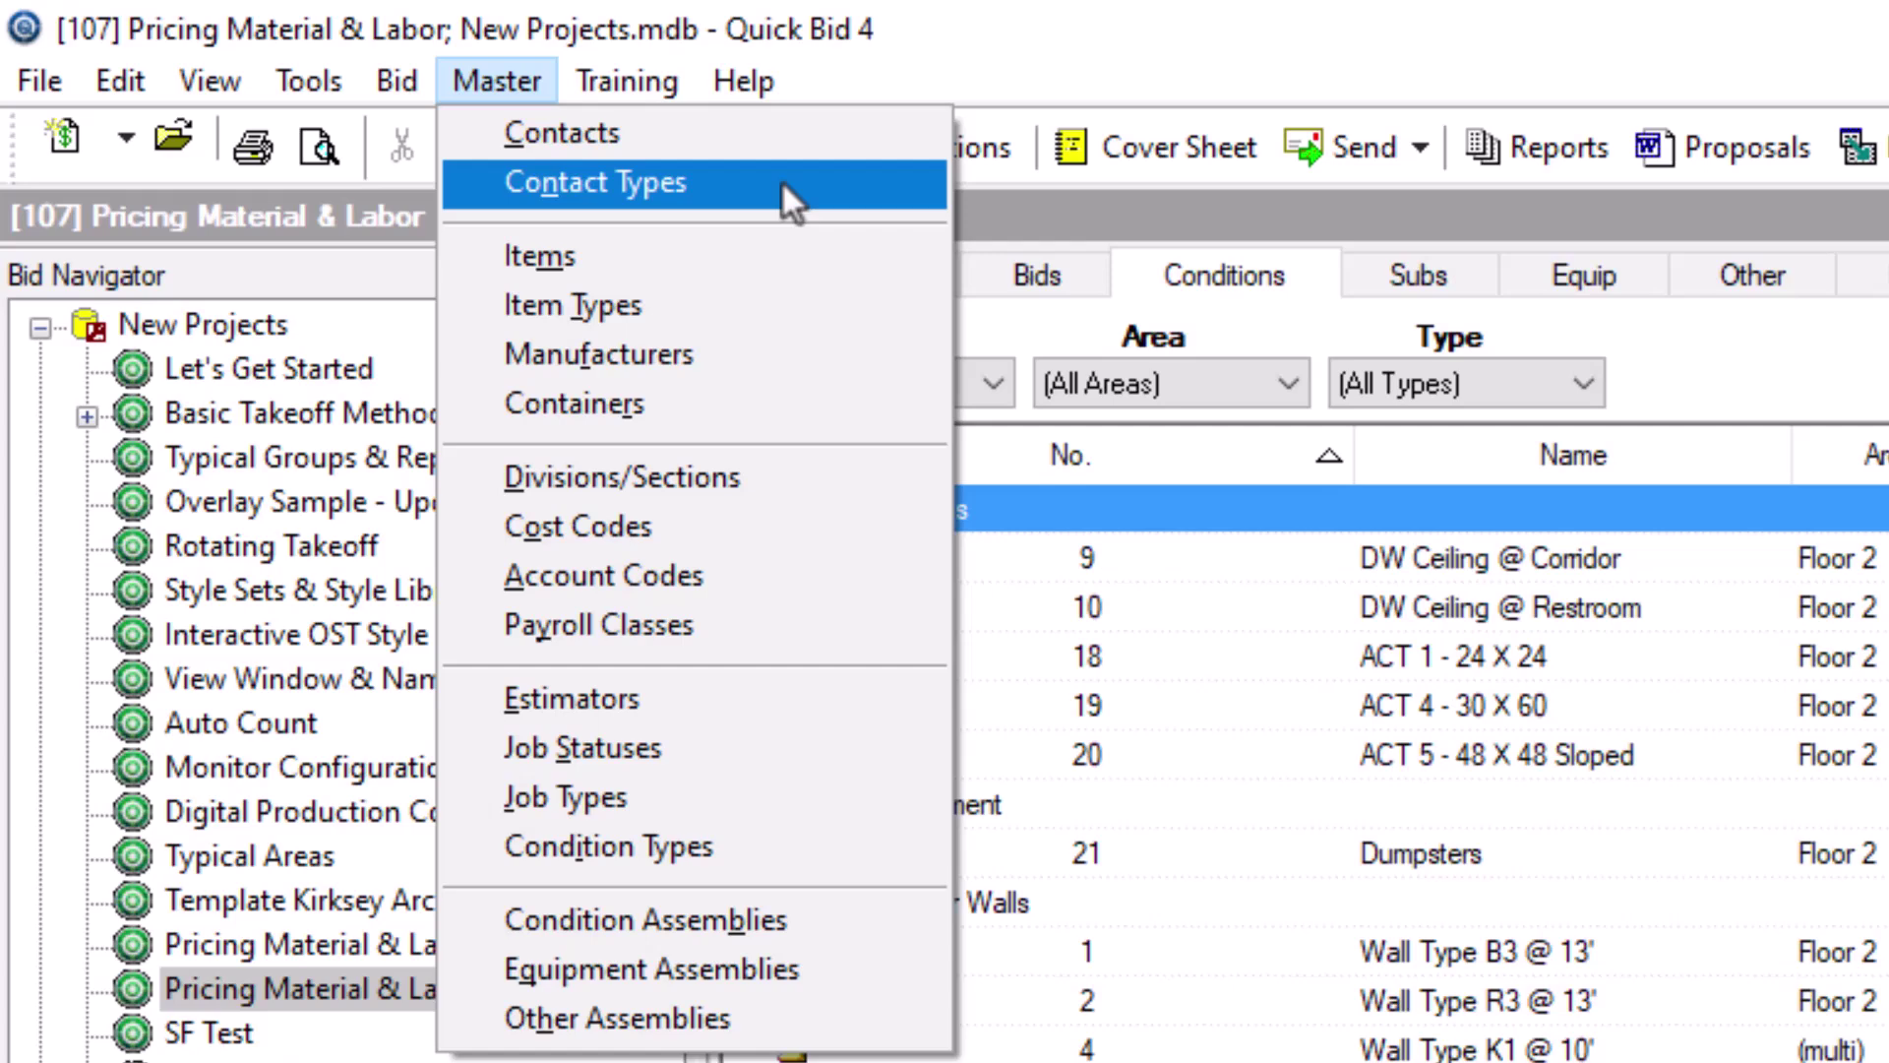
# Step: Open Master > Contacts, filter to Supplier contacts in OH, then sort by Company and Type
pyautogui.click(689, 143)
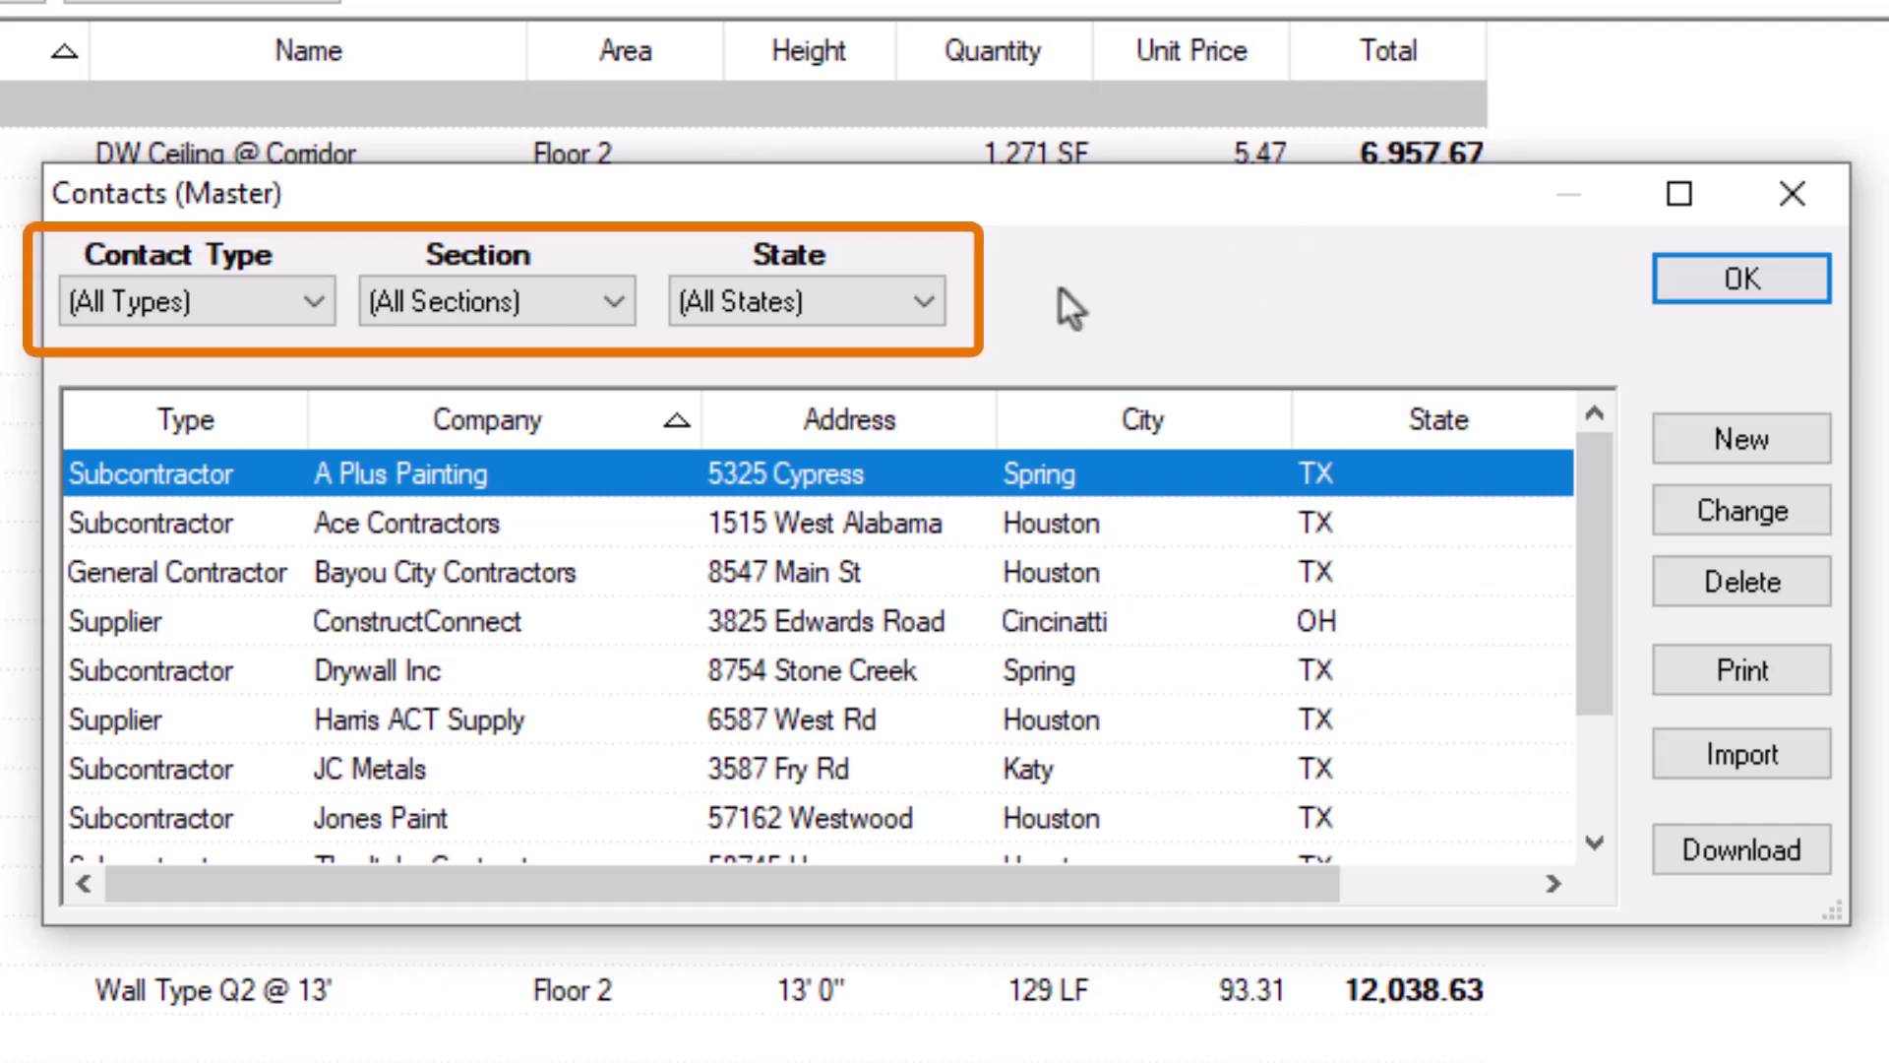
pyautogui.click(317, 302)
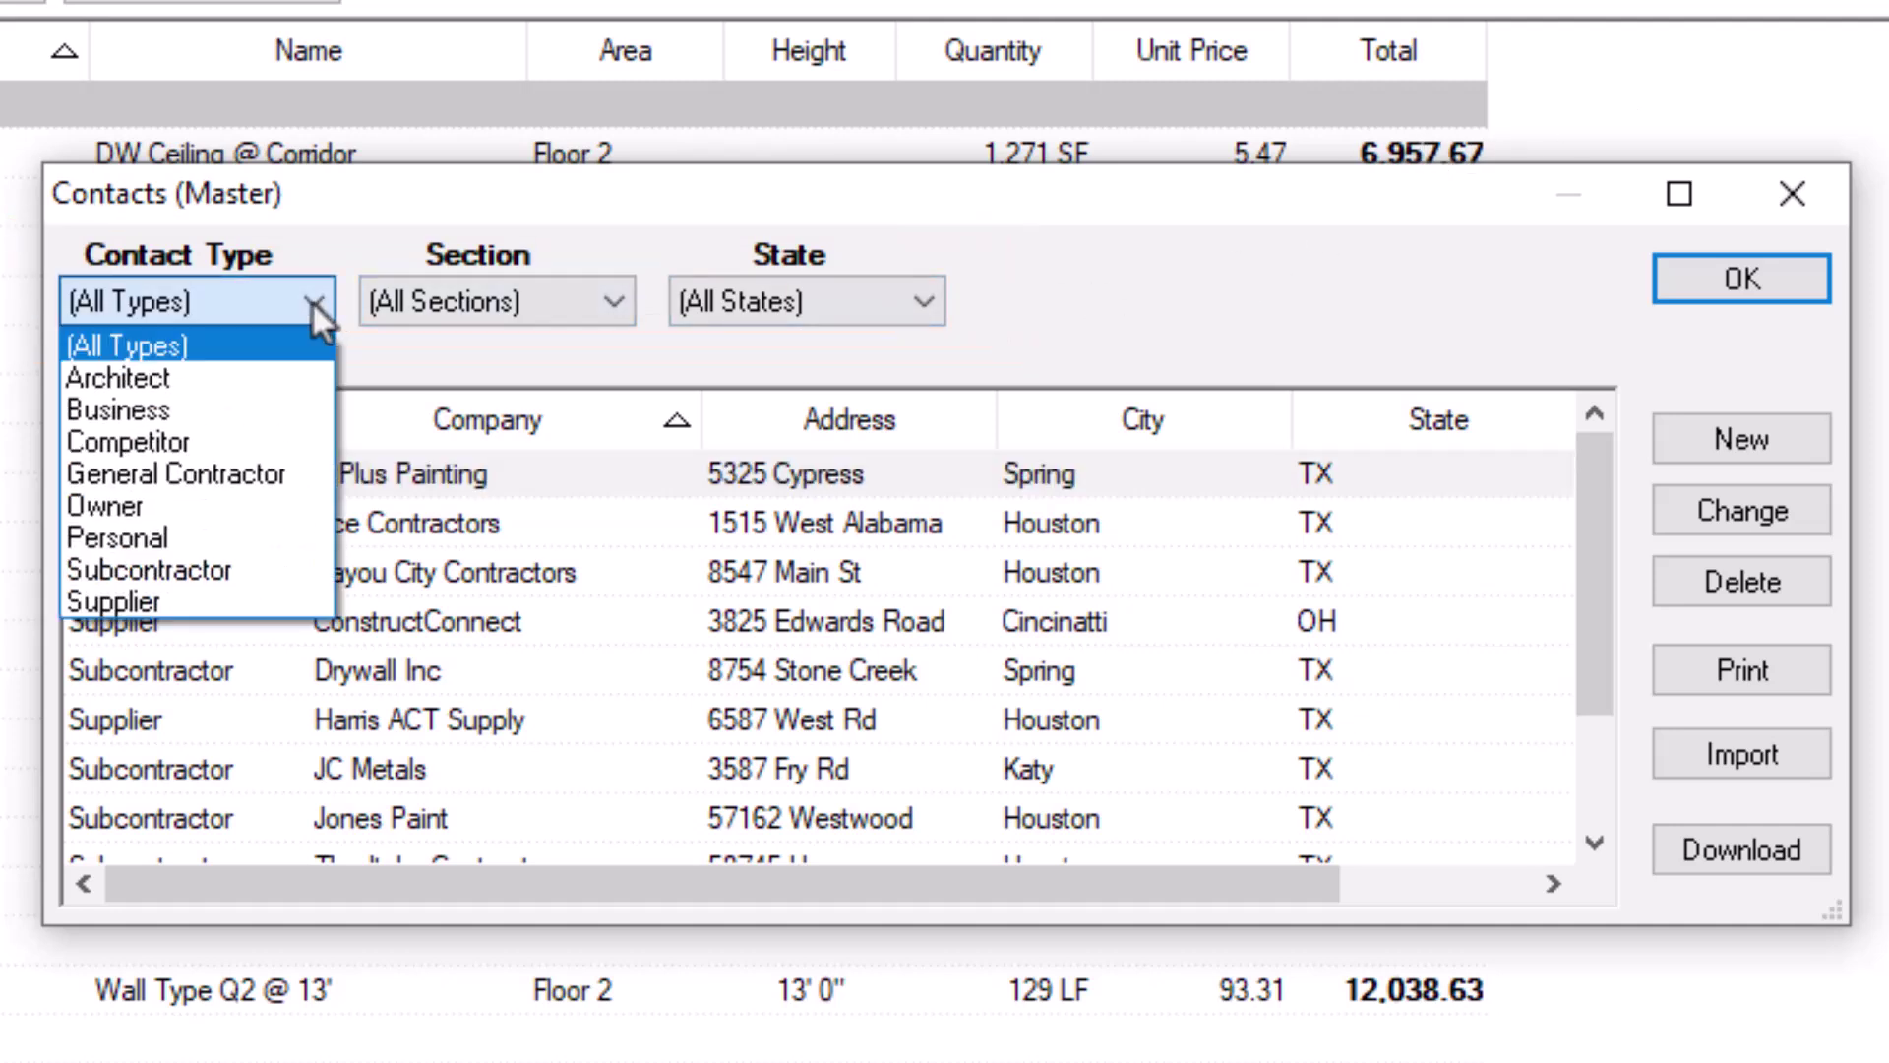
pyautogui.click(219, 594)
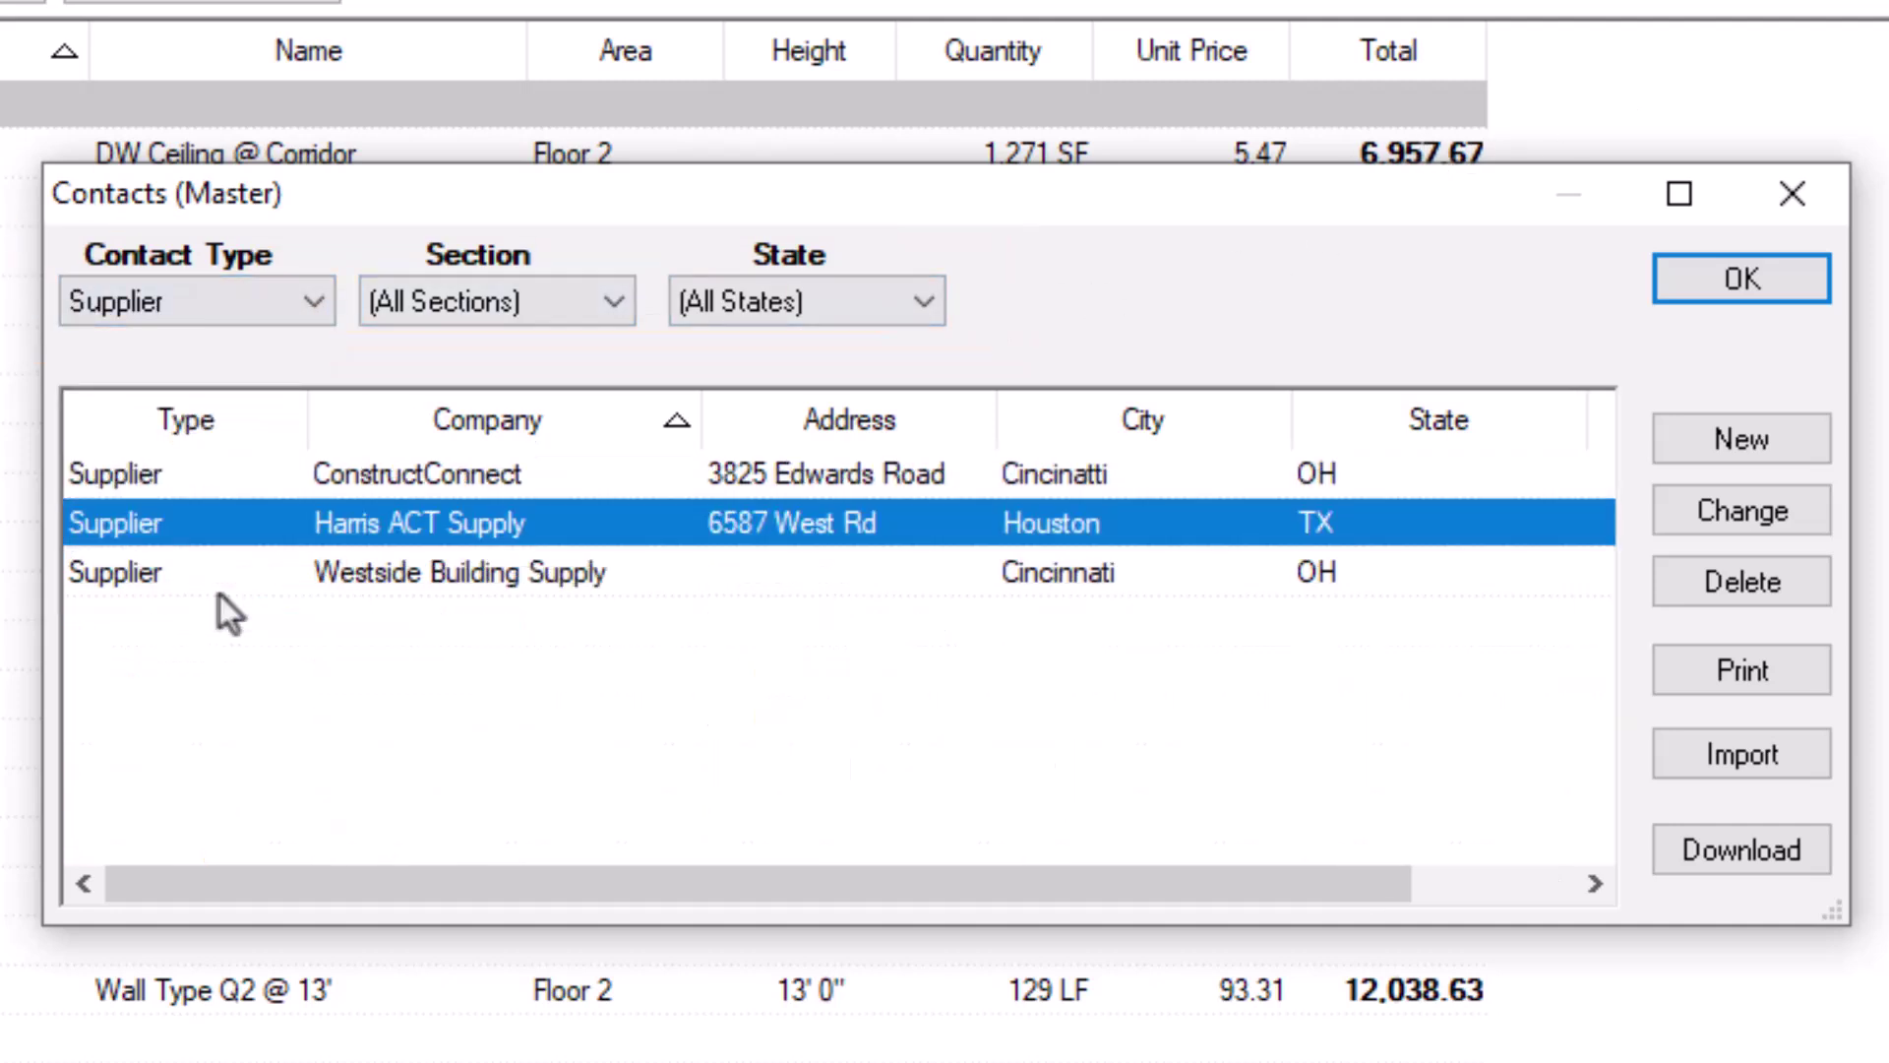
pyautogui.click(923, 313)
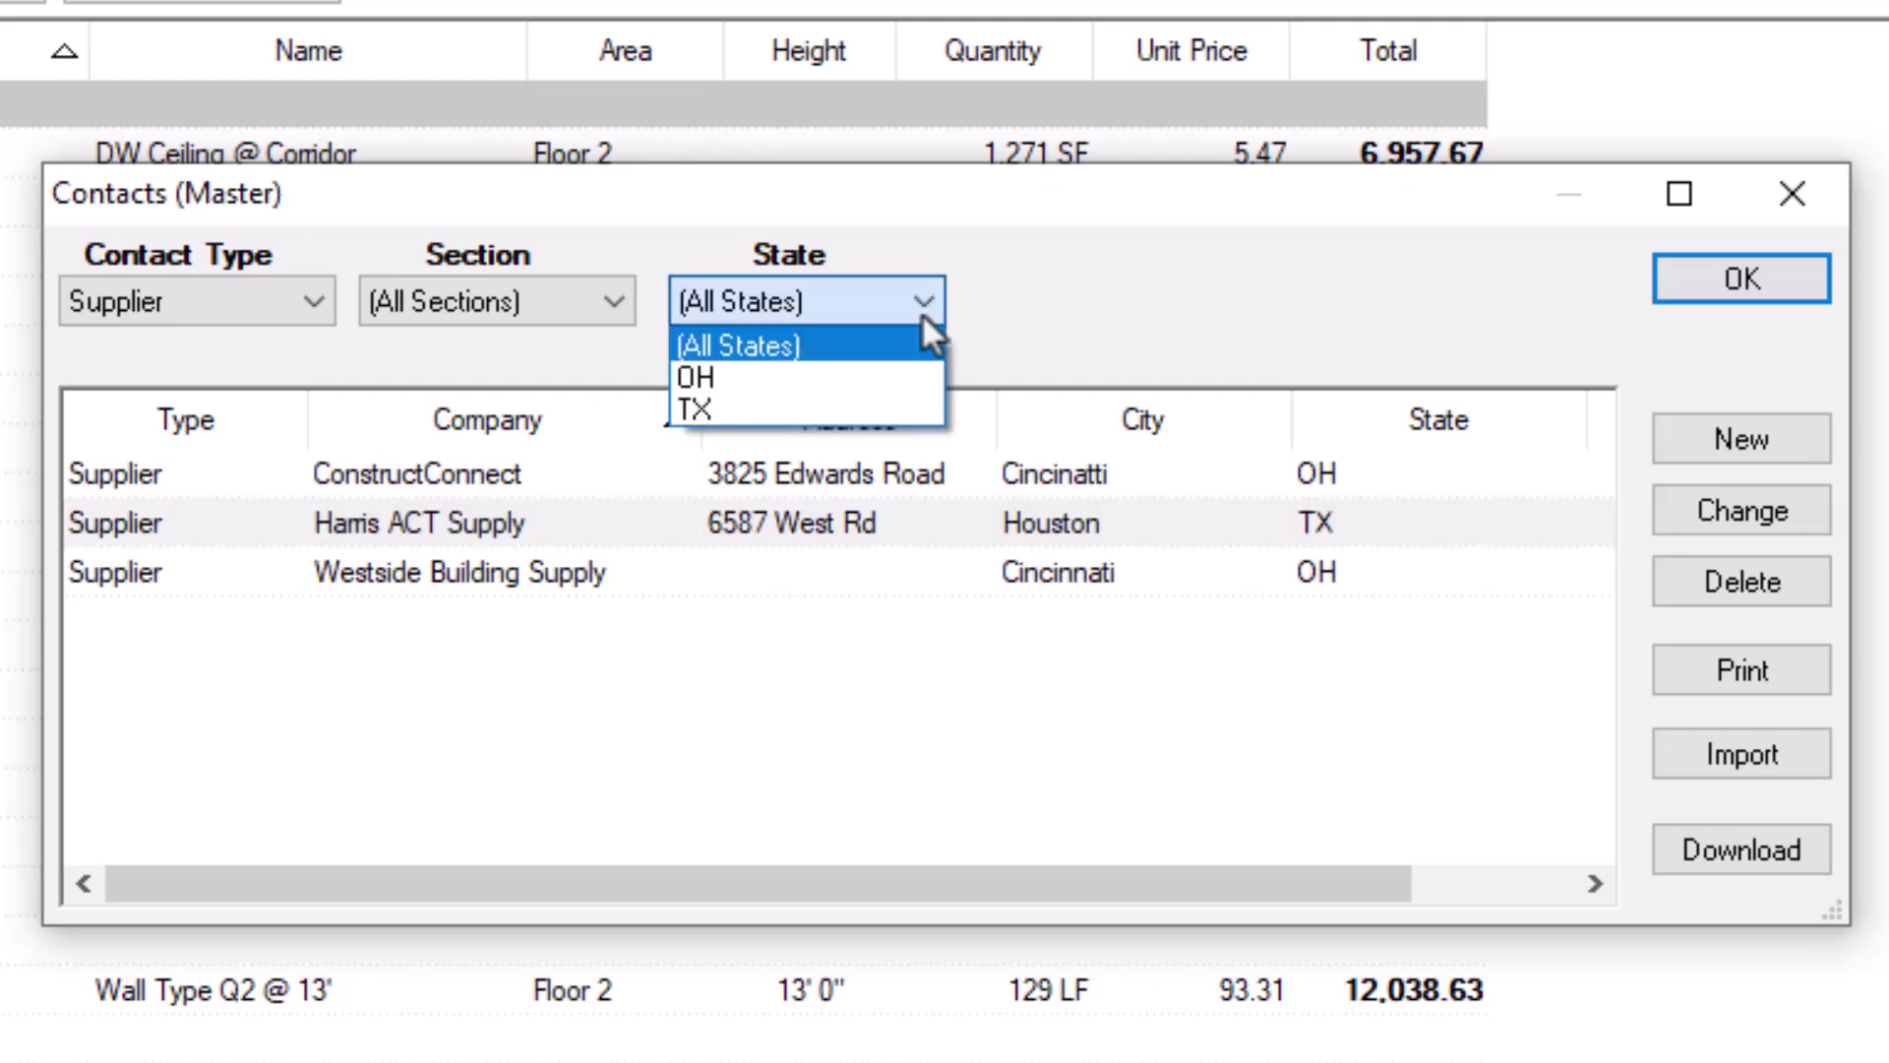
pyautogui.click(874, 376)
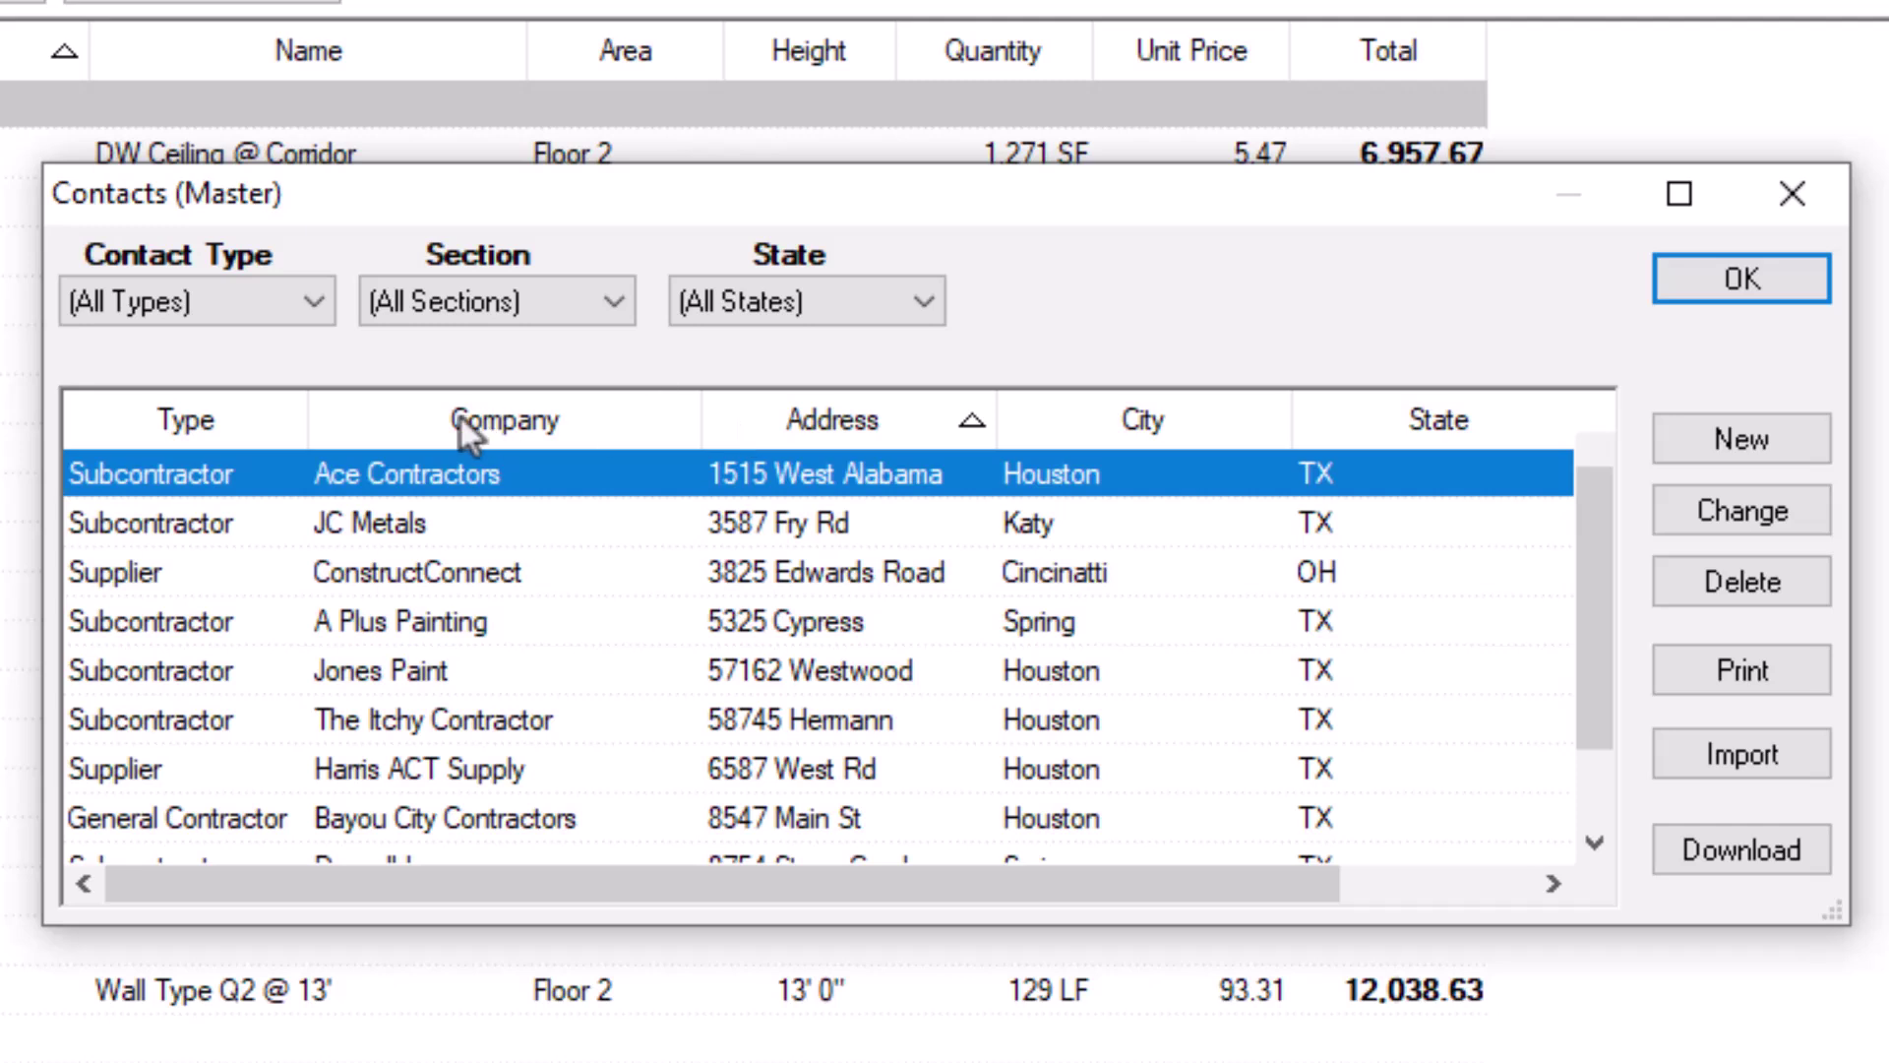
pyautogui.click(458, 416)
pyautogui.click(233, 422)
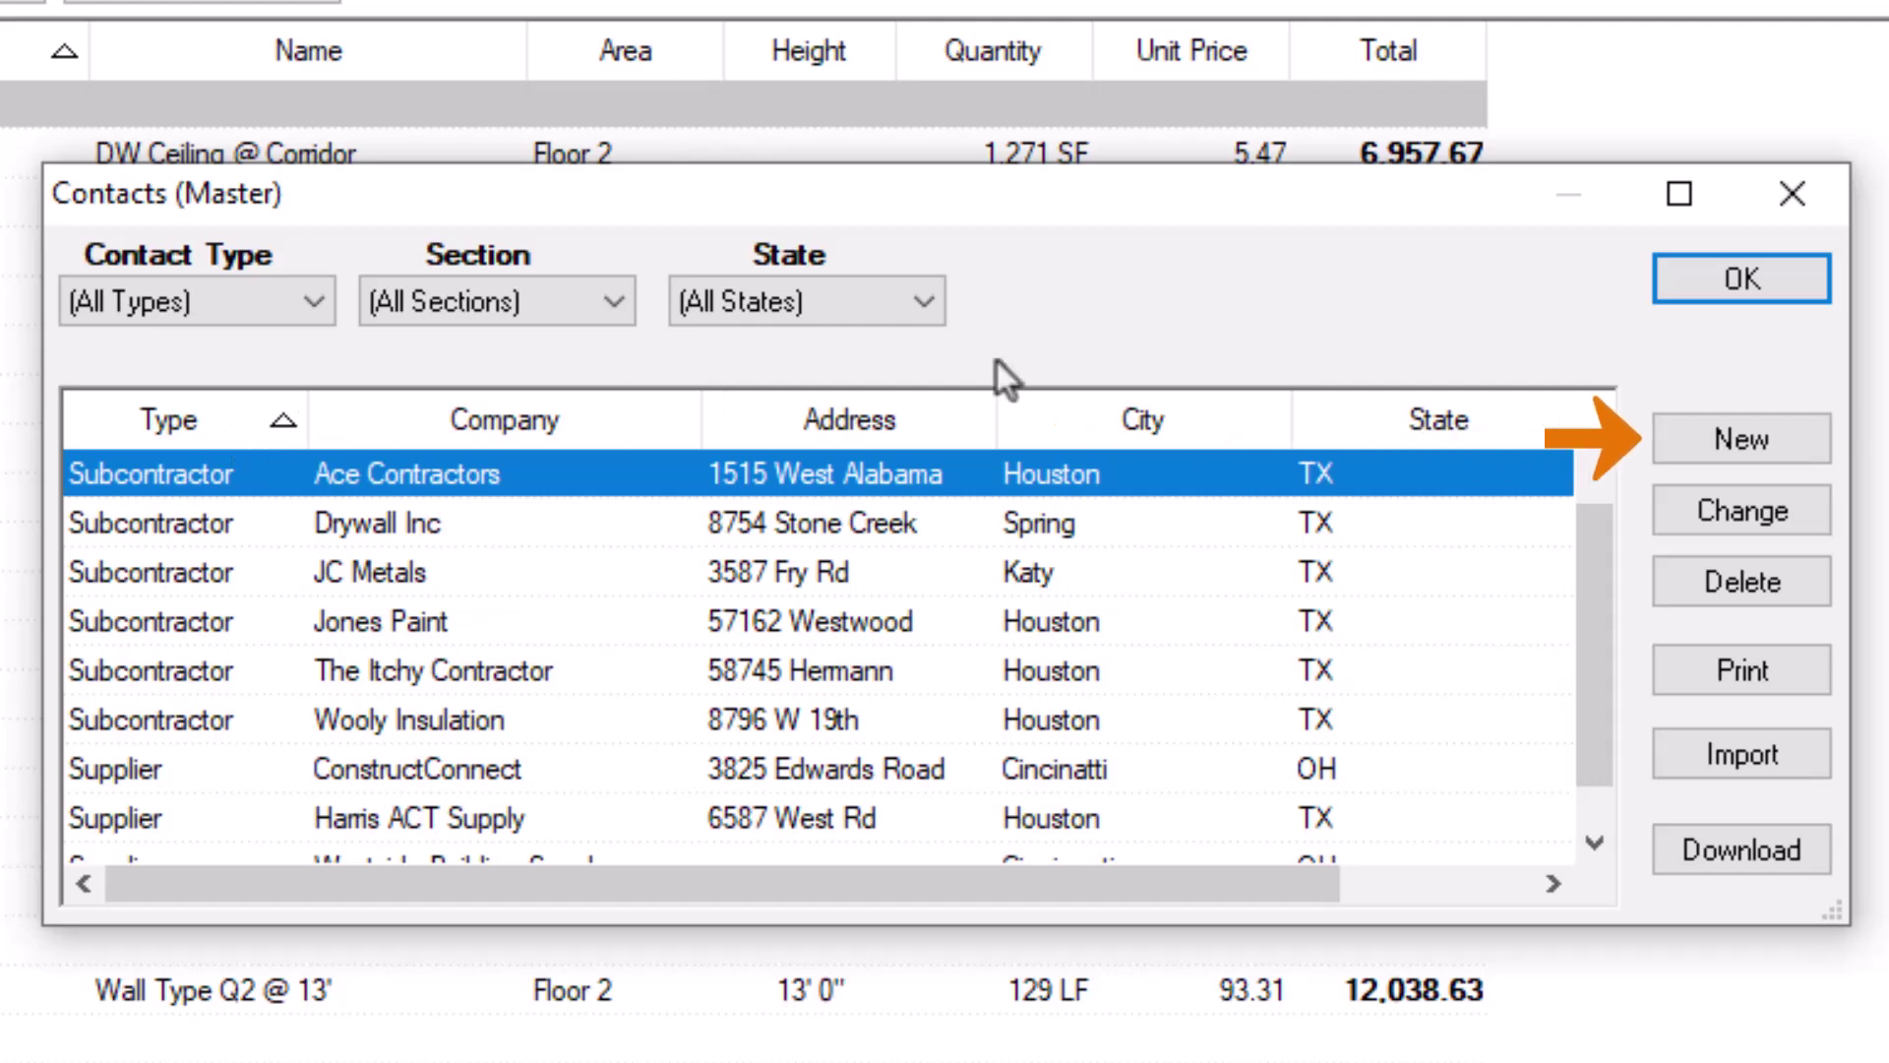
# Step: Start a new company record and drop down its Type list of contact types
pyautogui.click(1779, 439)
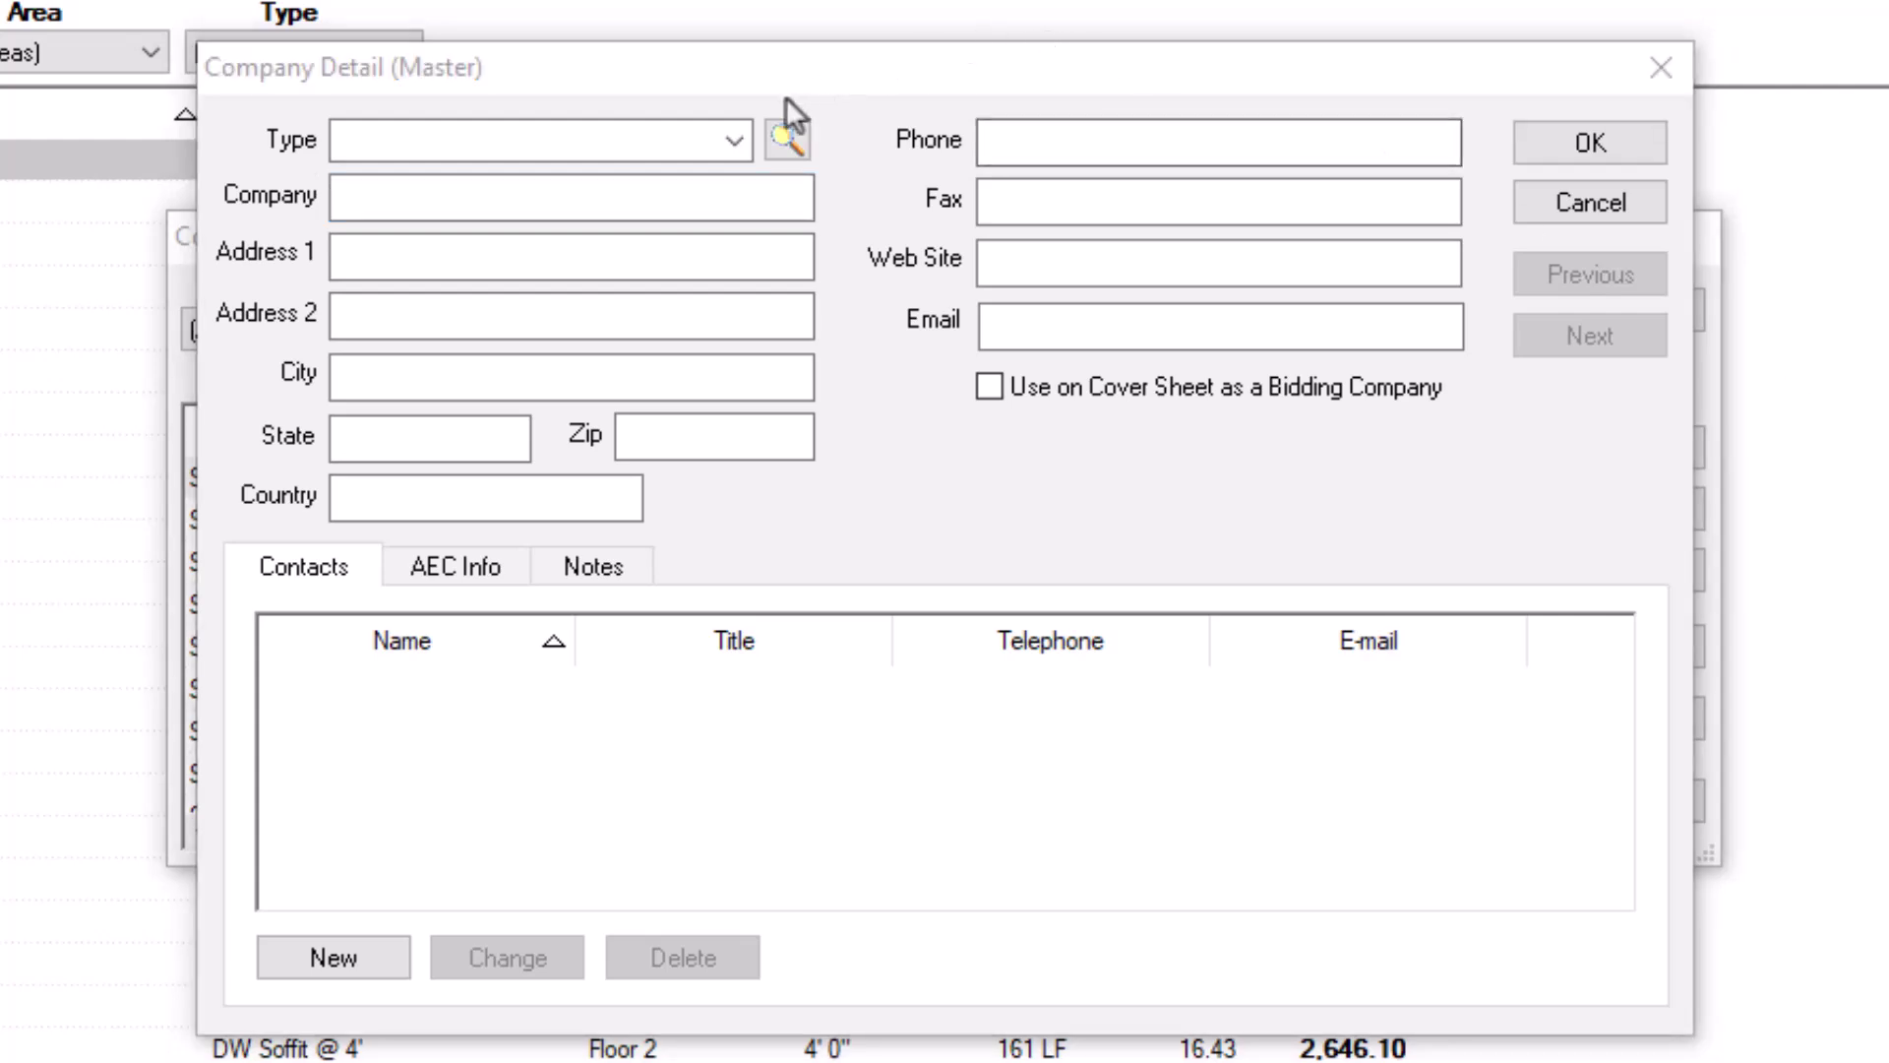
pyautogui.click(734, 142)
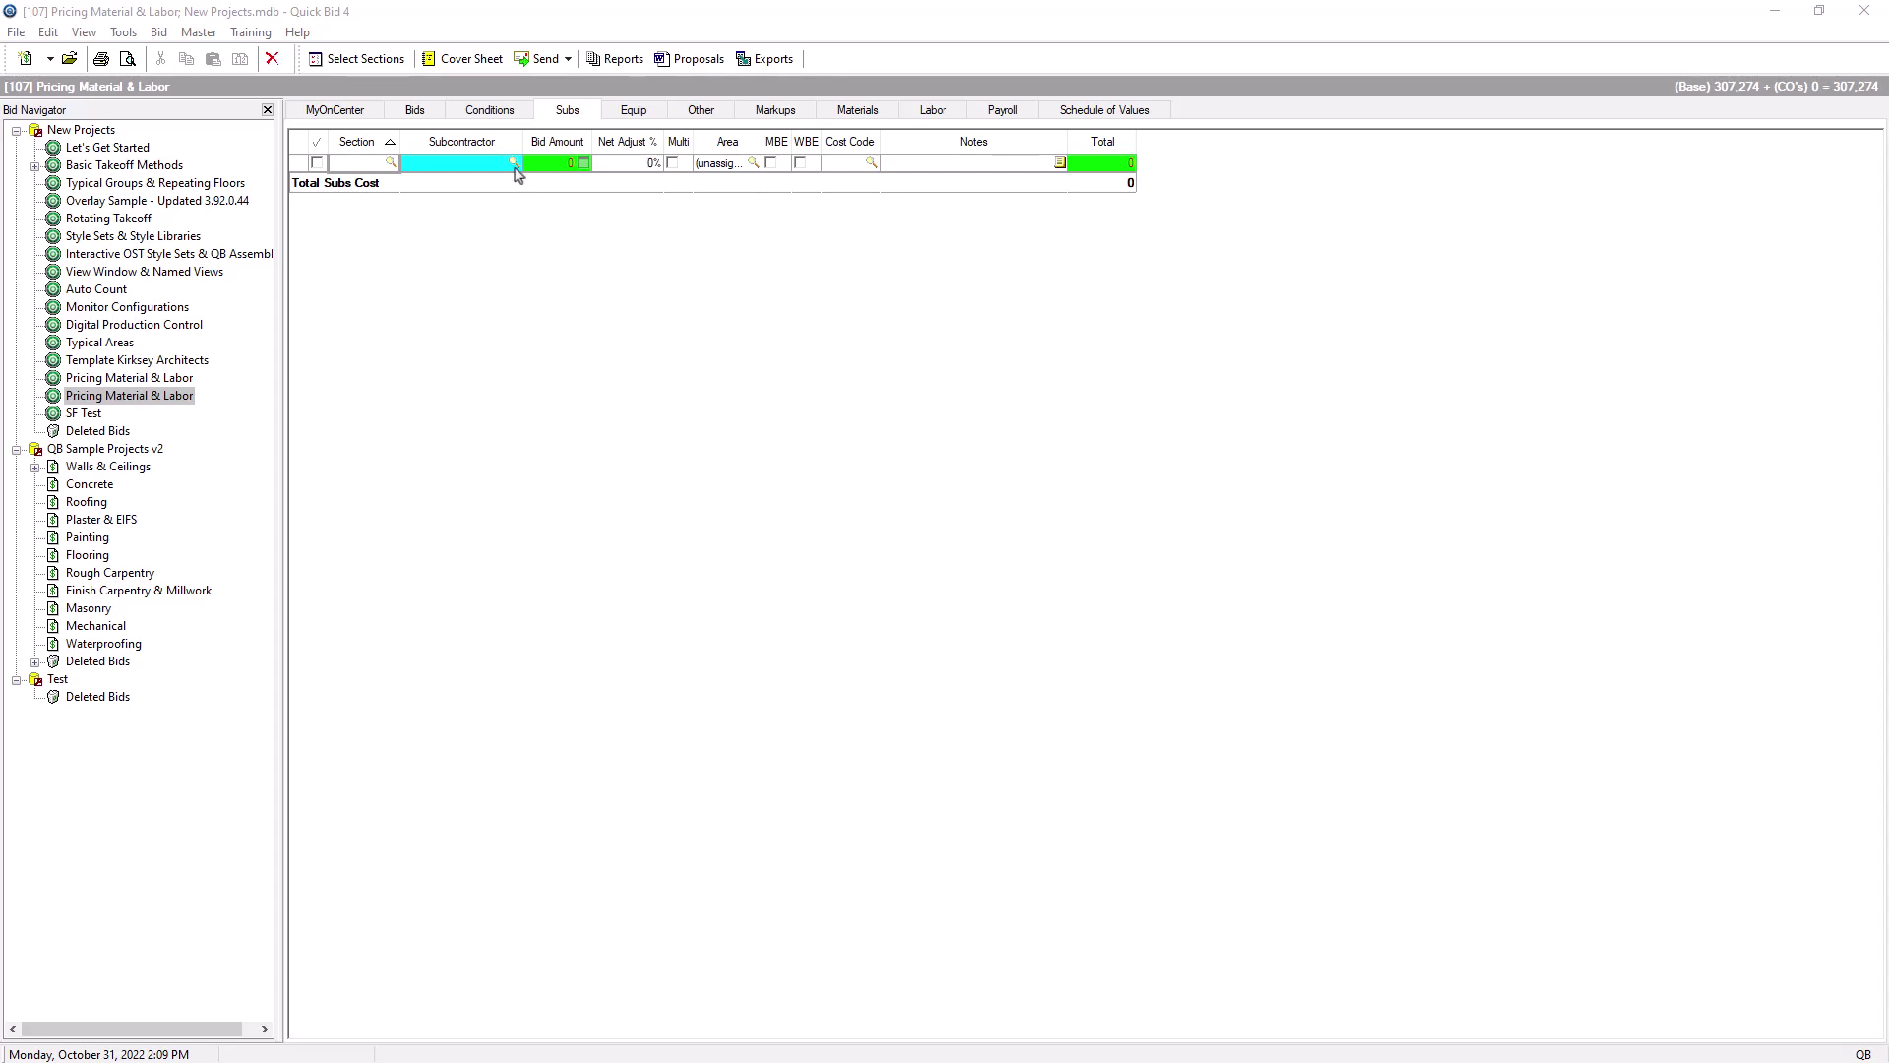
# Step: Use the Subcontractor lookup in the Subs grid to browse master contacts
pyautogui.click(514, 165)
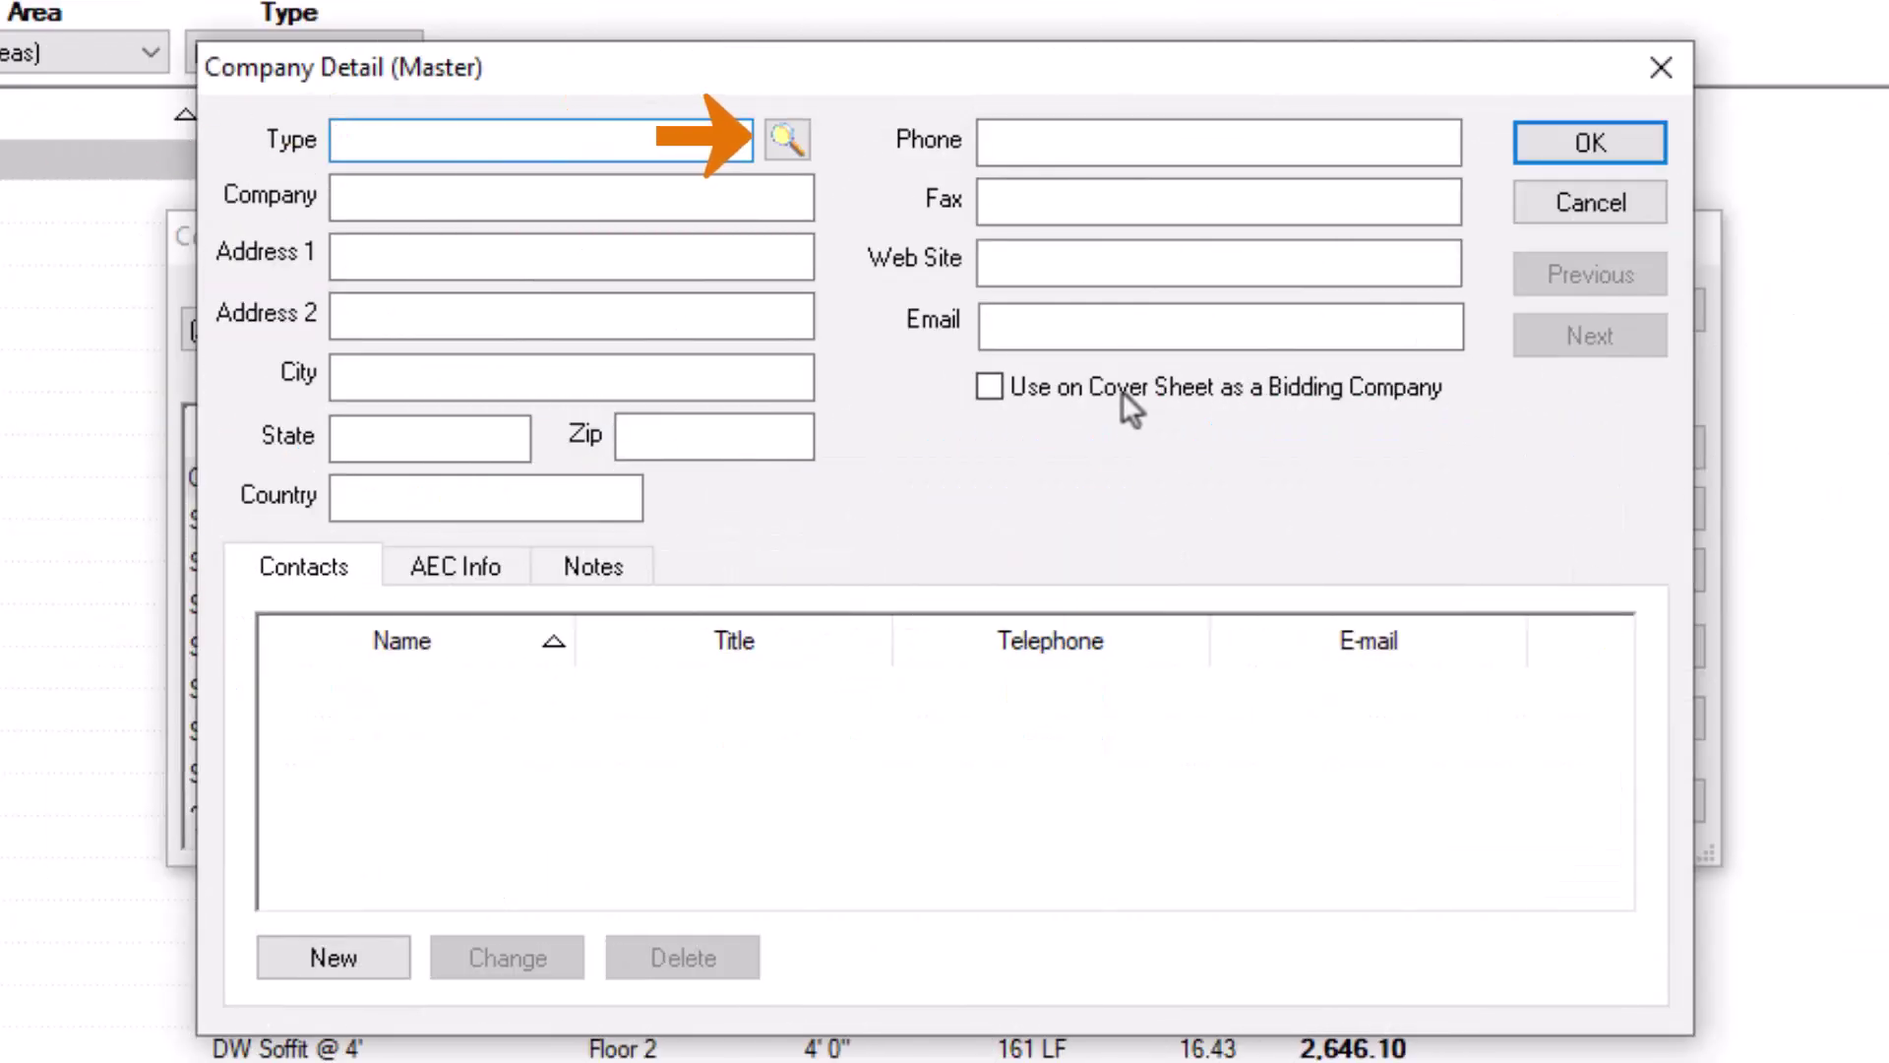
# Step: Create a contact type named 'Test' in the Type list, then delete it and confirm
pyautogui.click(787, 139)
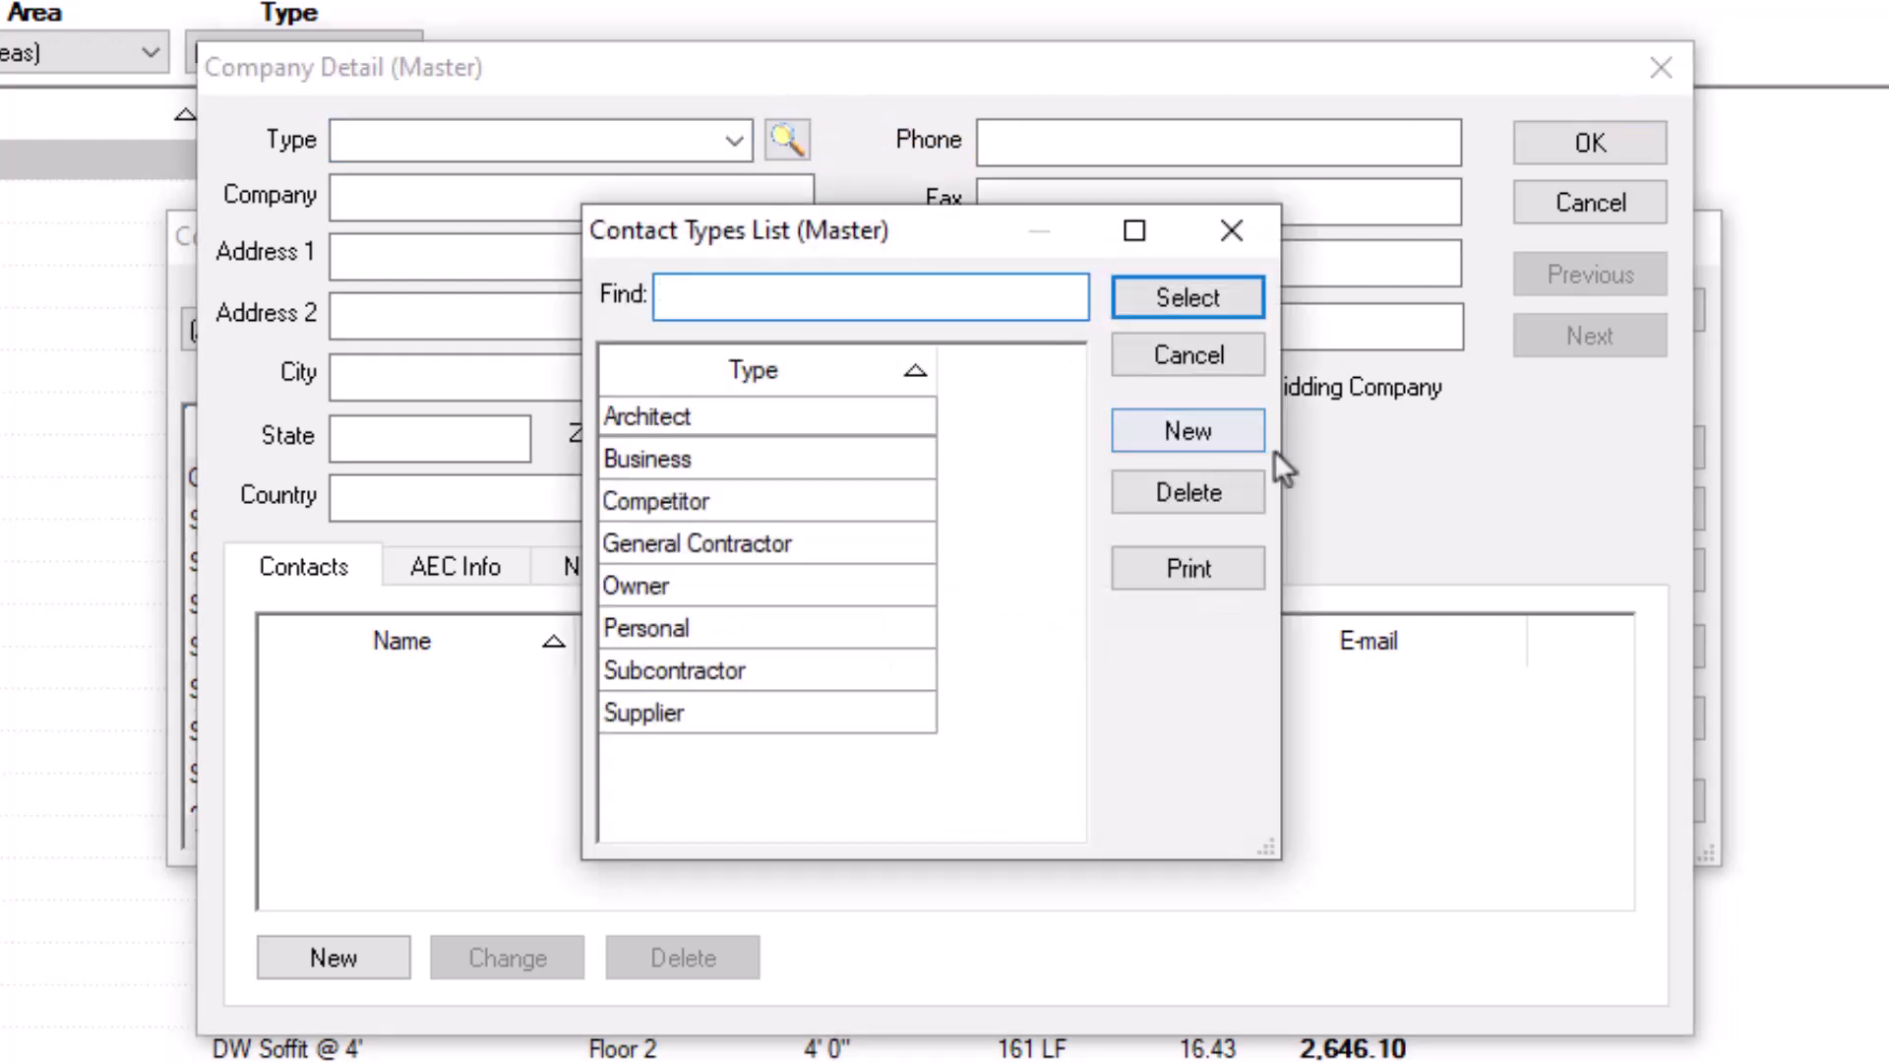
pyautogui.click(1258, 431)
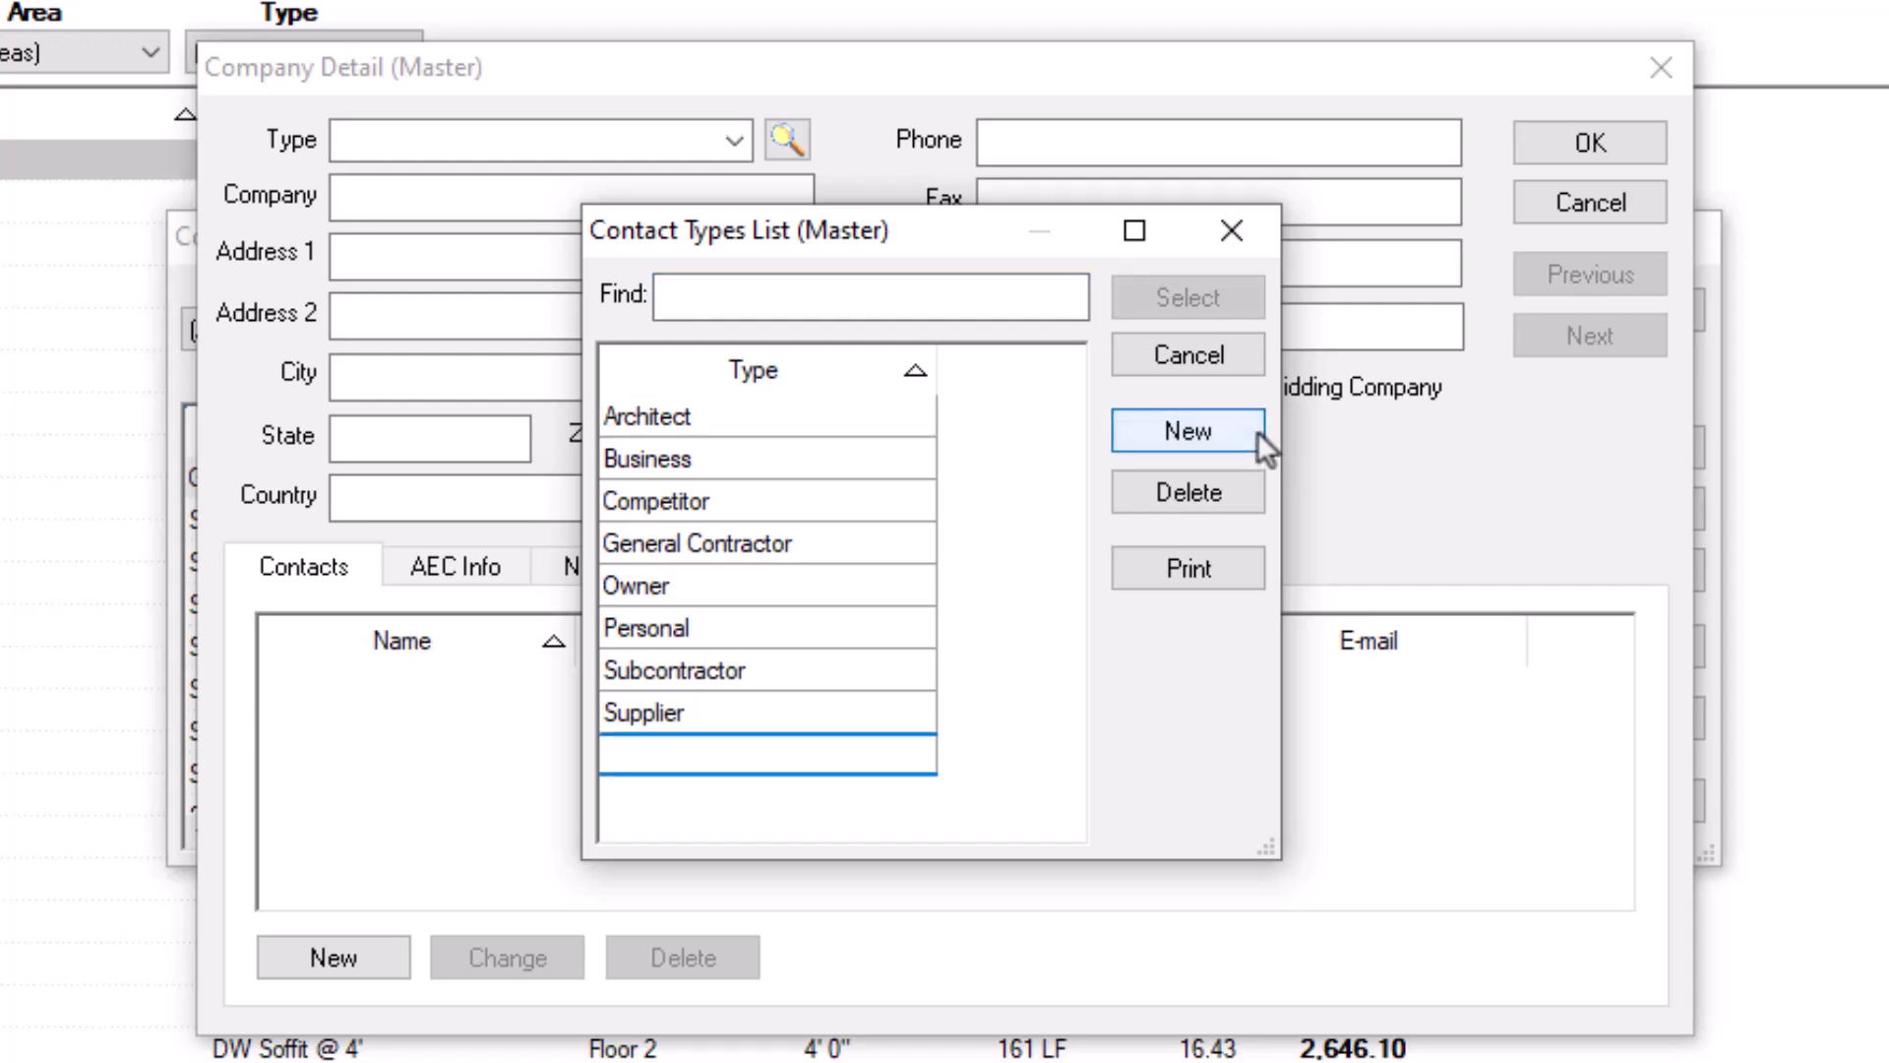
pyautogui.write('Test')
pyautogui.press('Return')
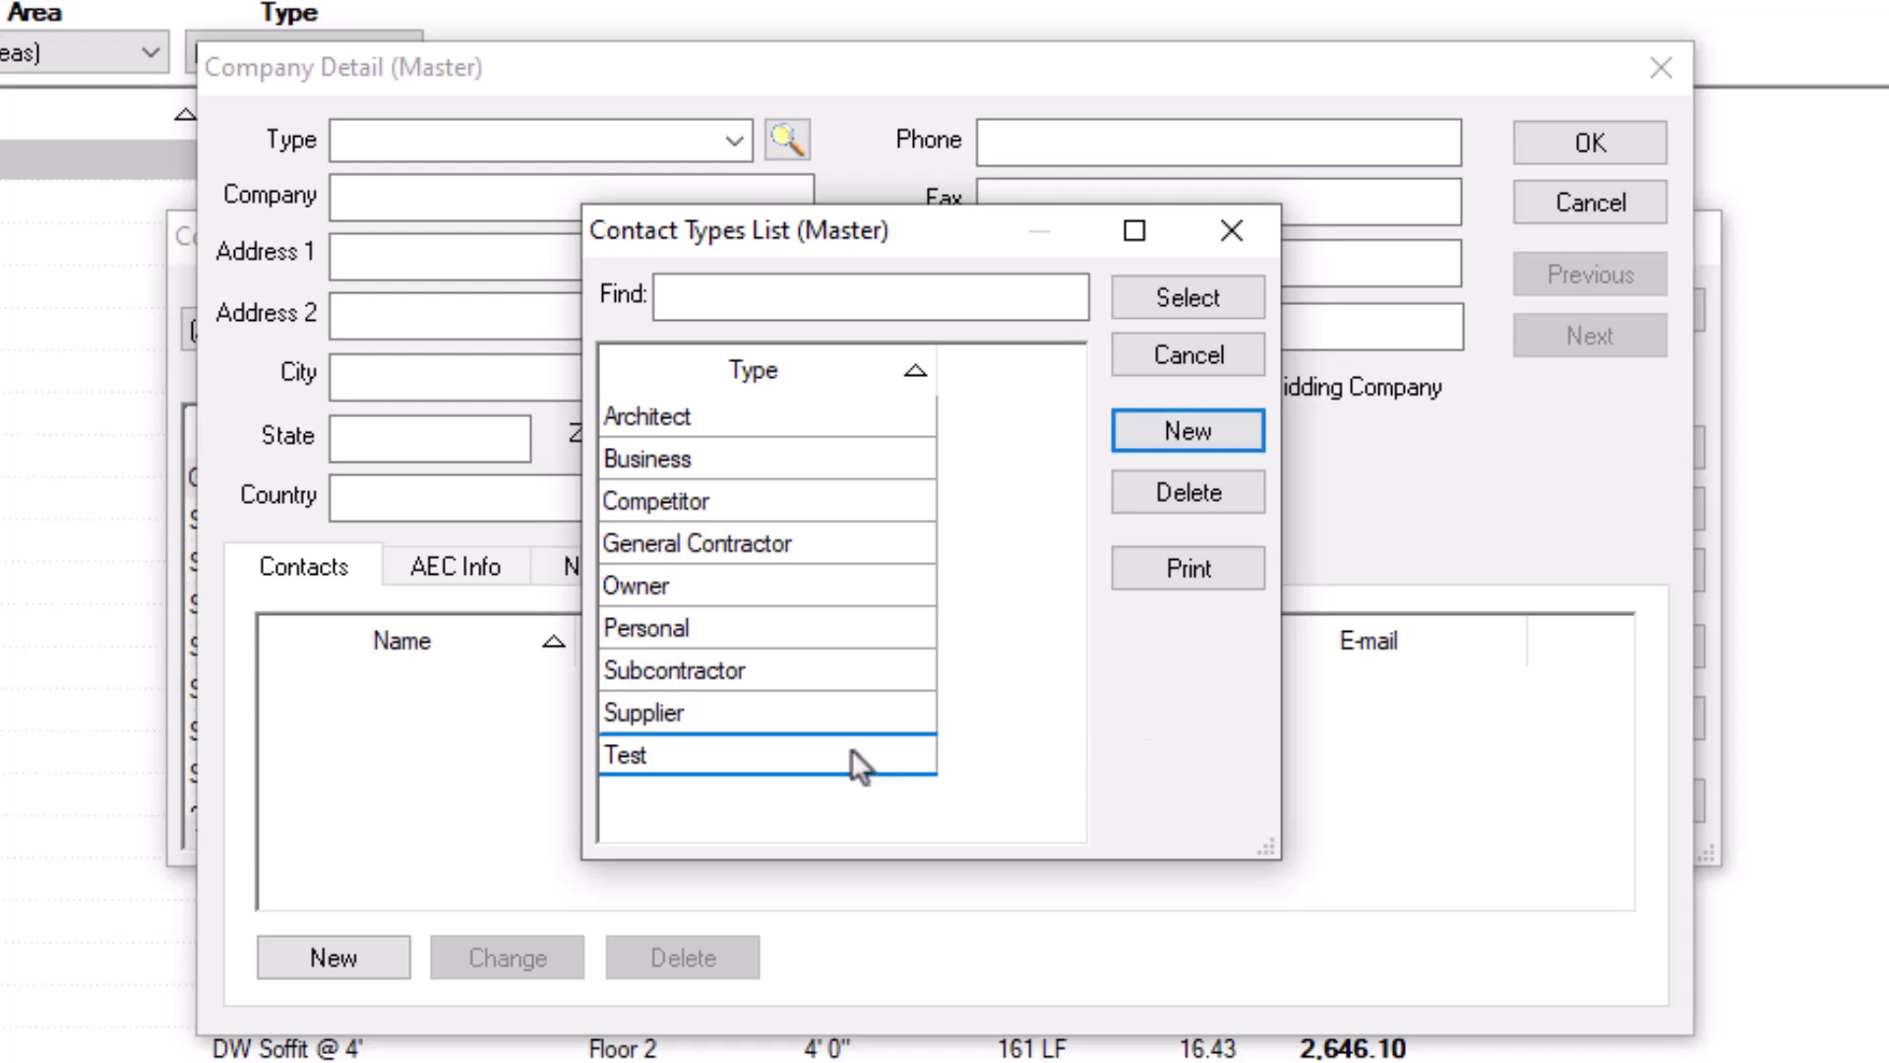
pyautogui.click(847, 760)
pyautogui.click(1132, 493)
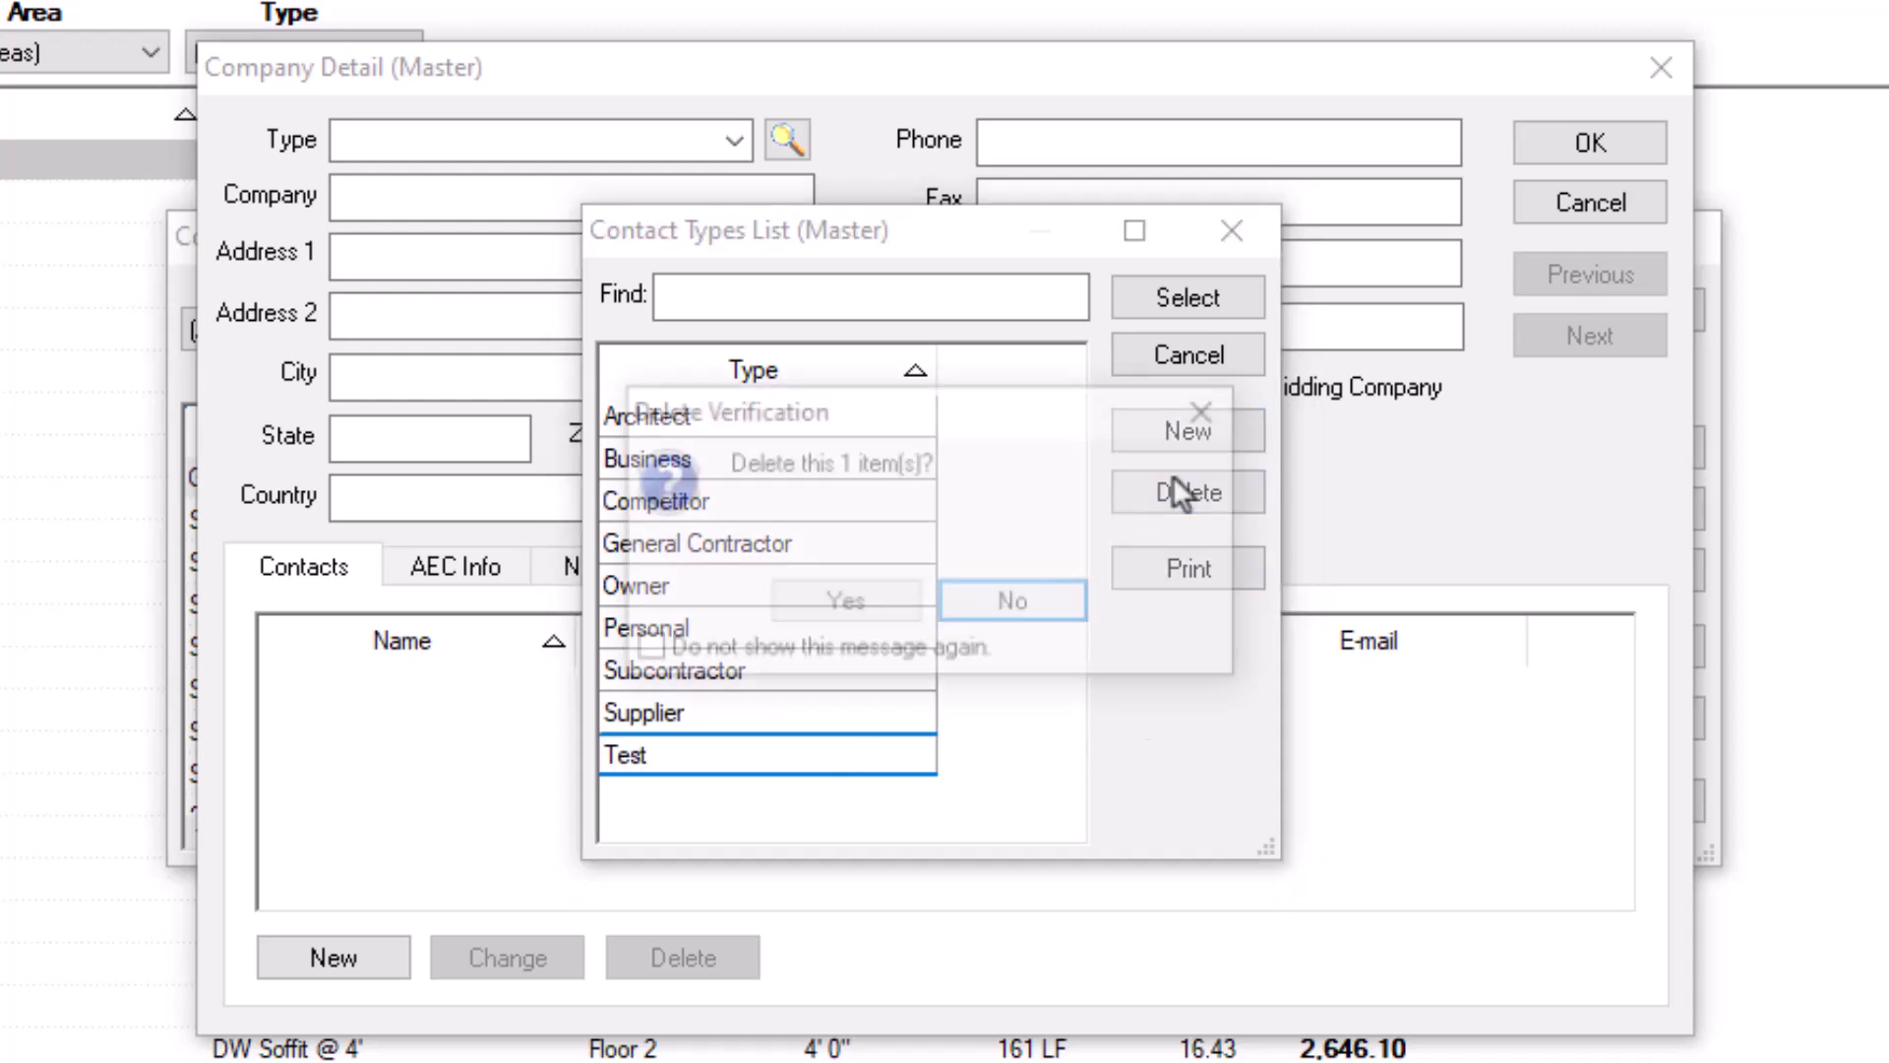
pyautogui.click(848, 612)
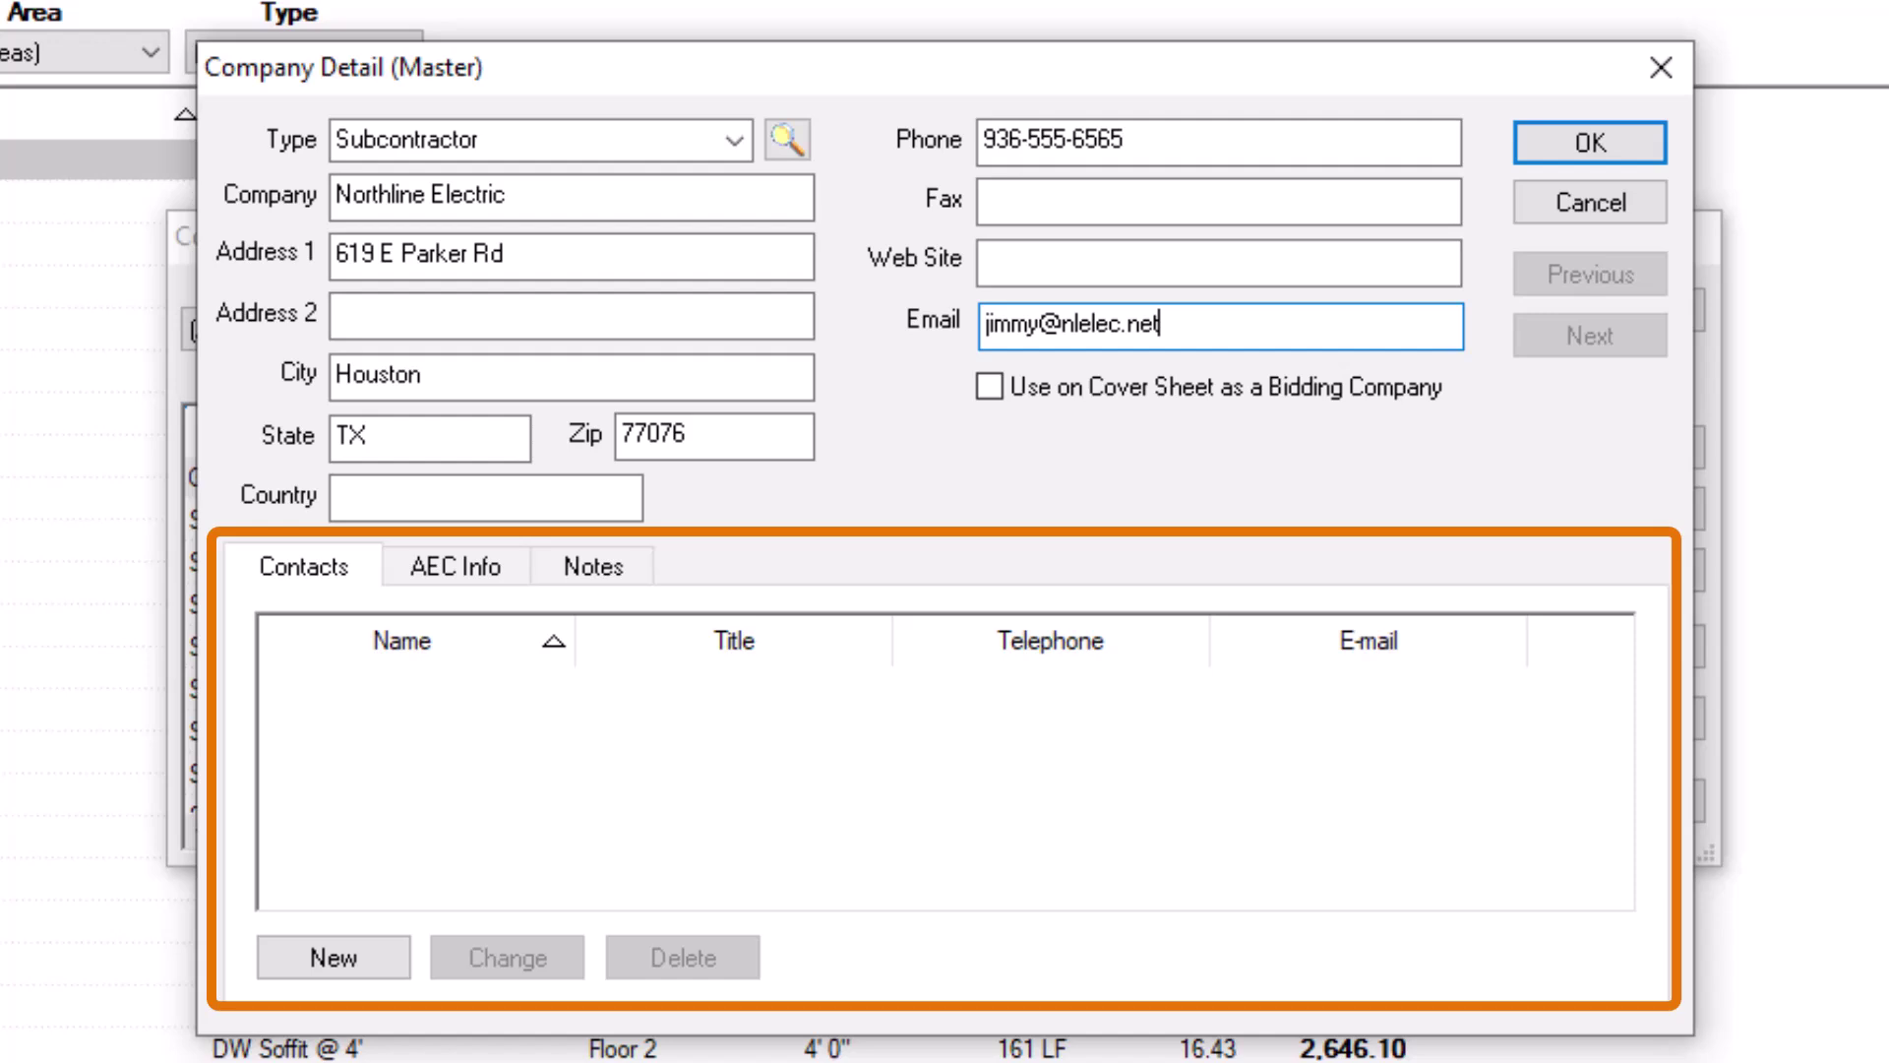
# Step: Add a contact person with first and last name, title Owner, e-mail and work phone
pyautogui.click(369, 961)
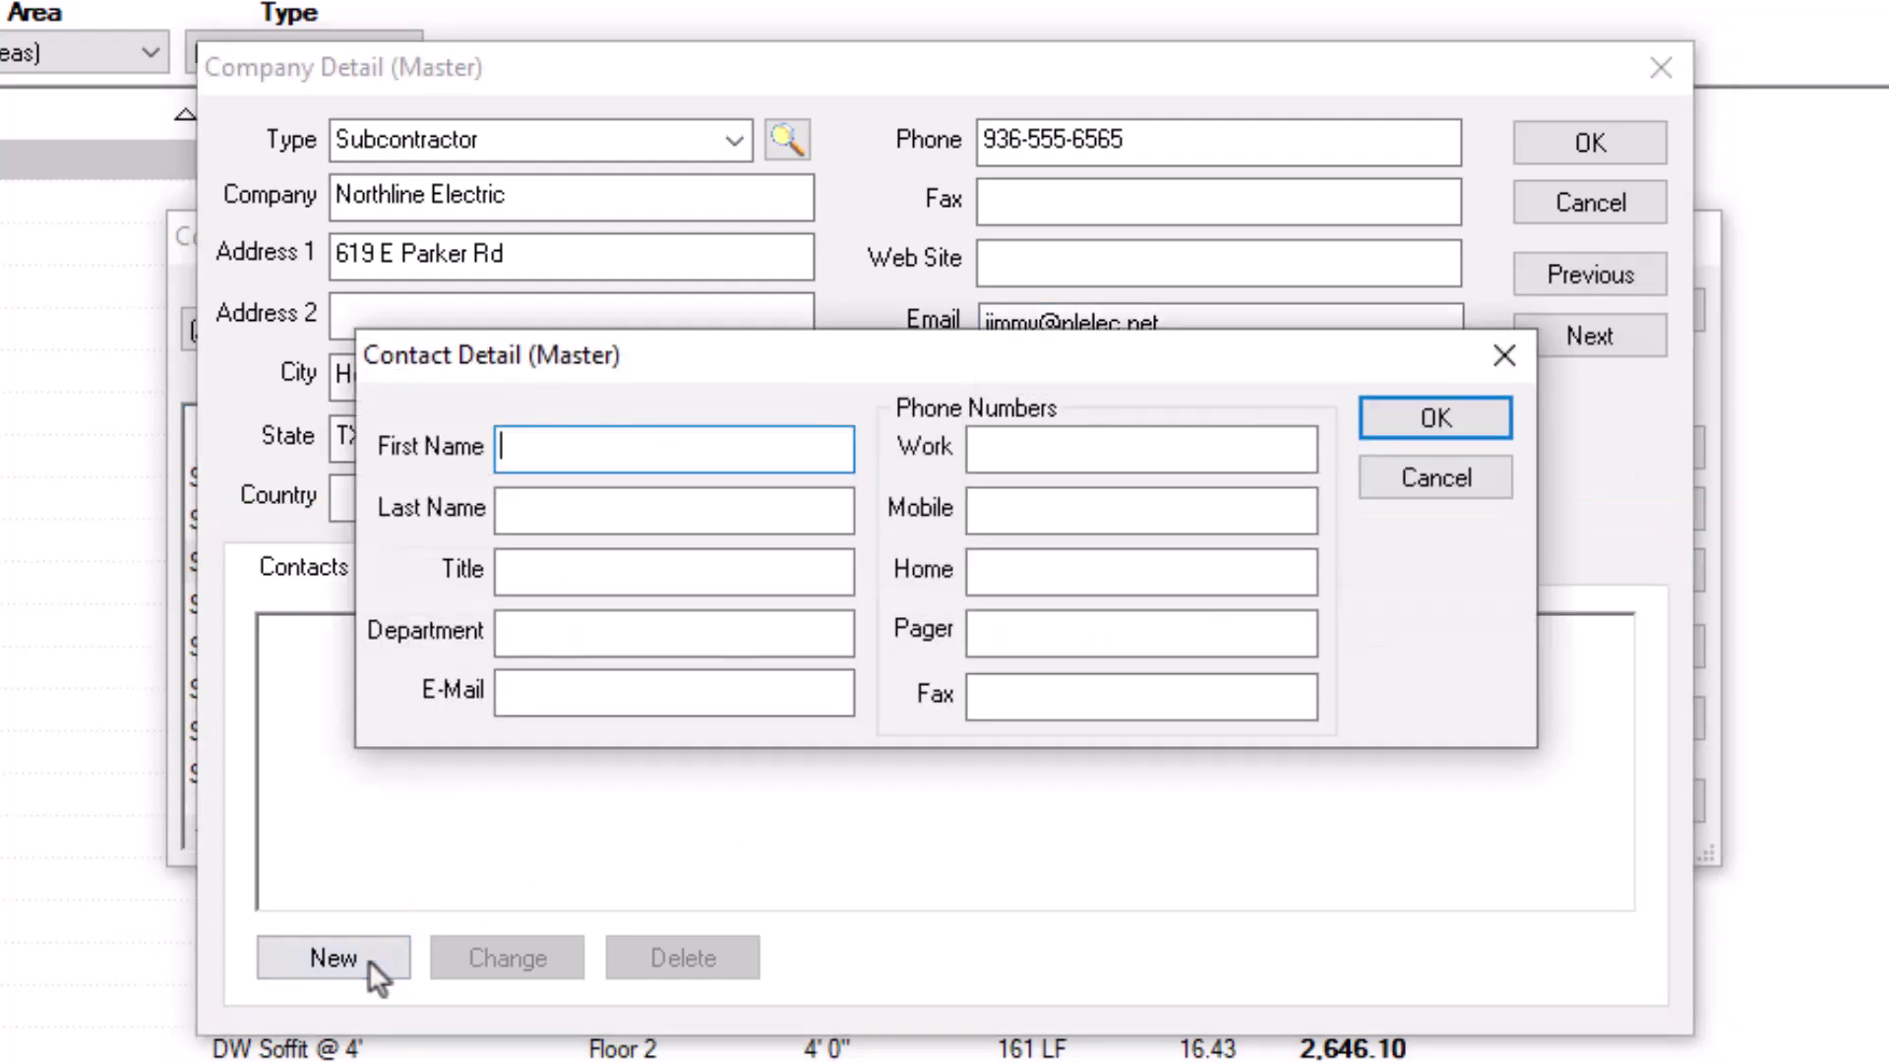
pyautogui.press('Tab')
pyautogui.press('Tab')
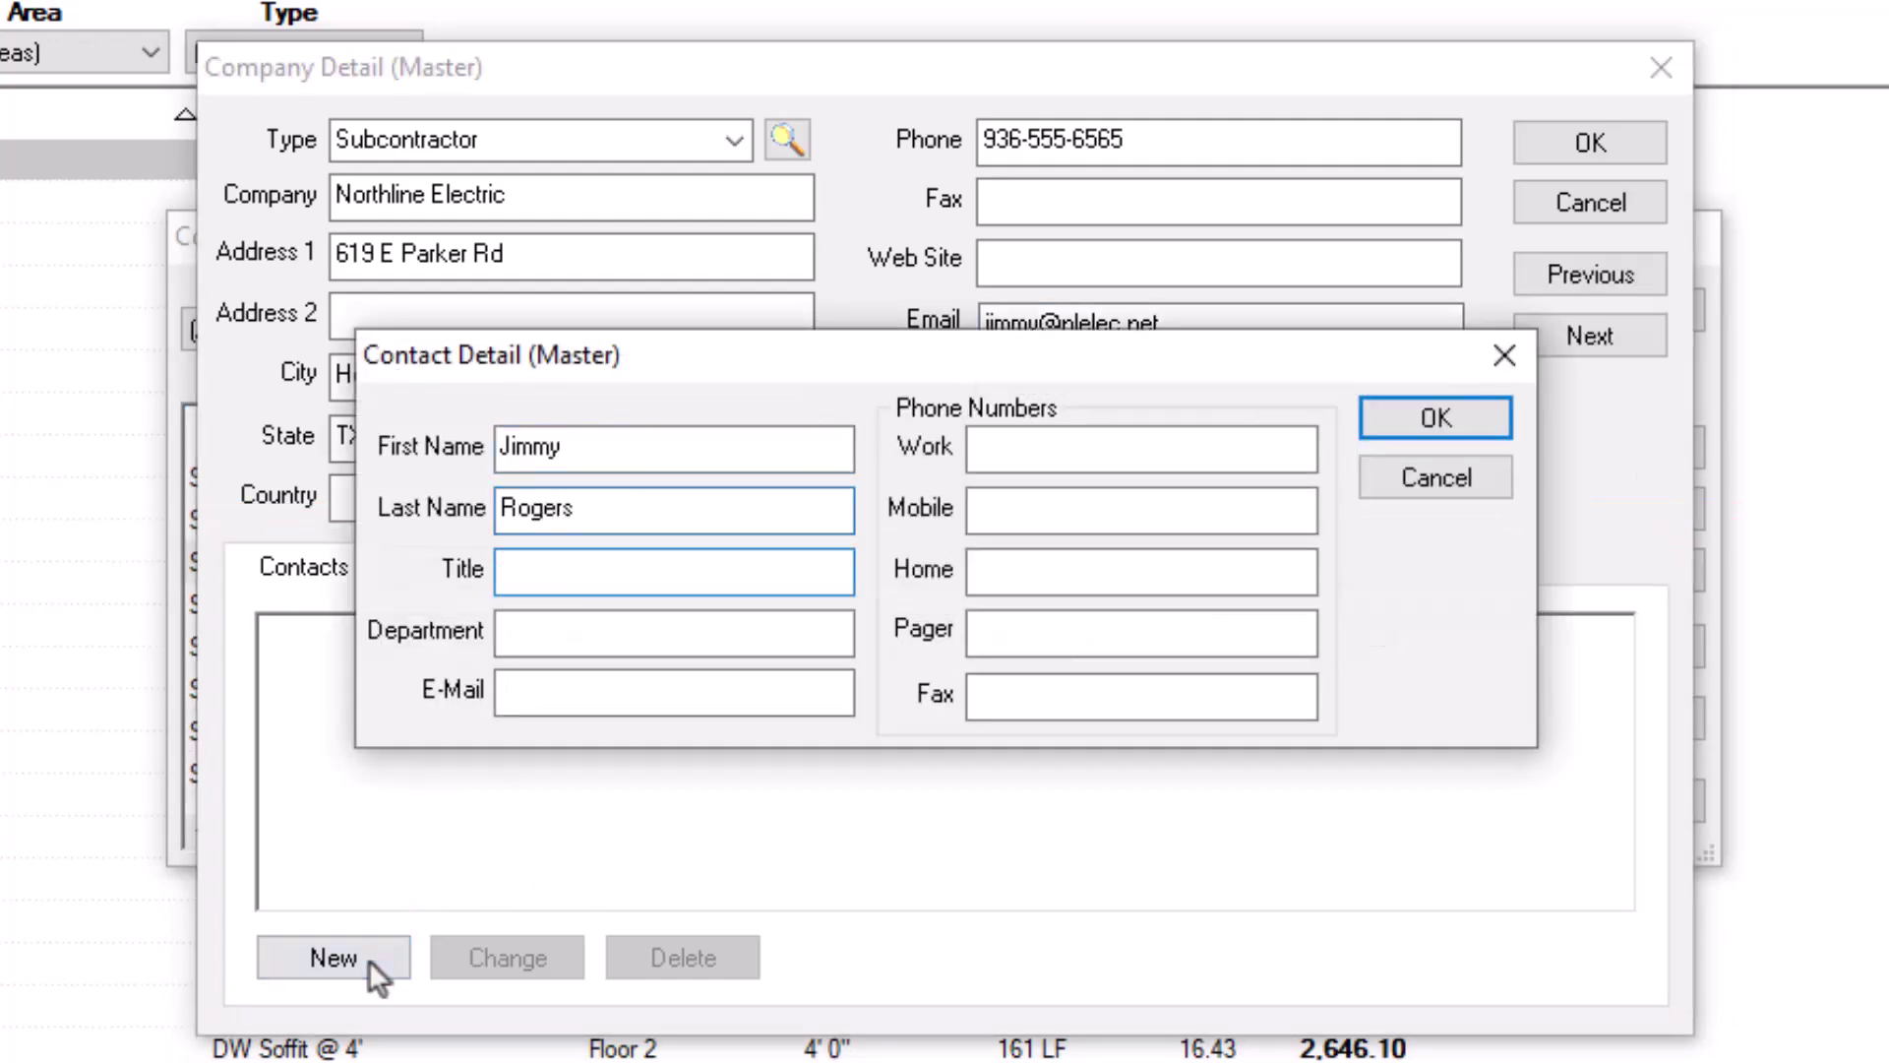
pyautogui.write('Owner')
pyautogui.press('Tab')
pyautogui.press('Tab')
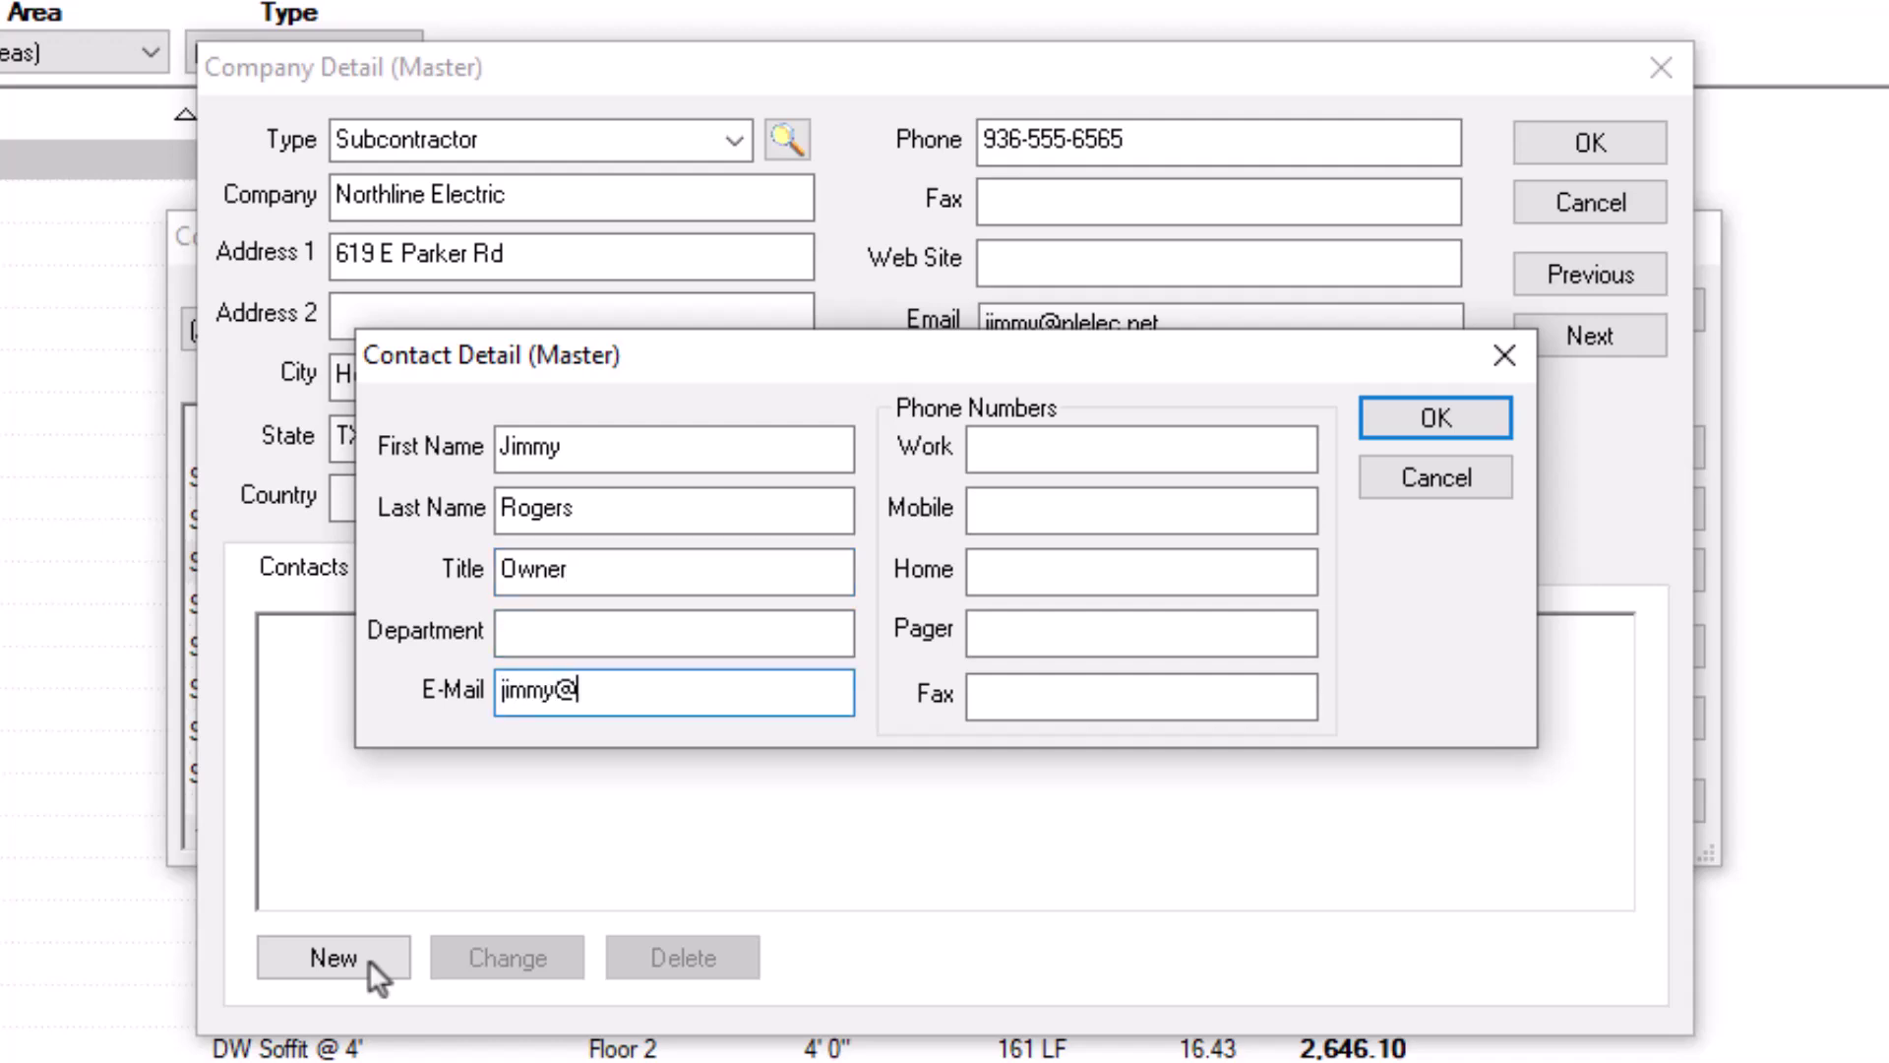
pyautogui.press('Tab')
pyautogui.write('93')
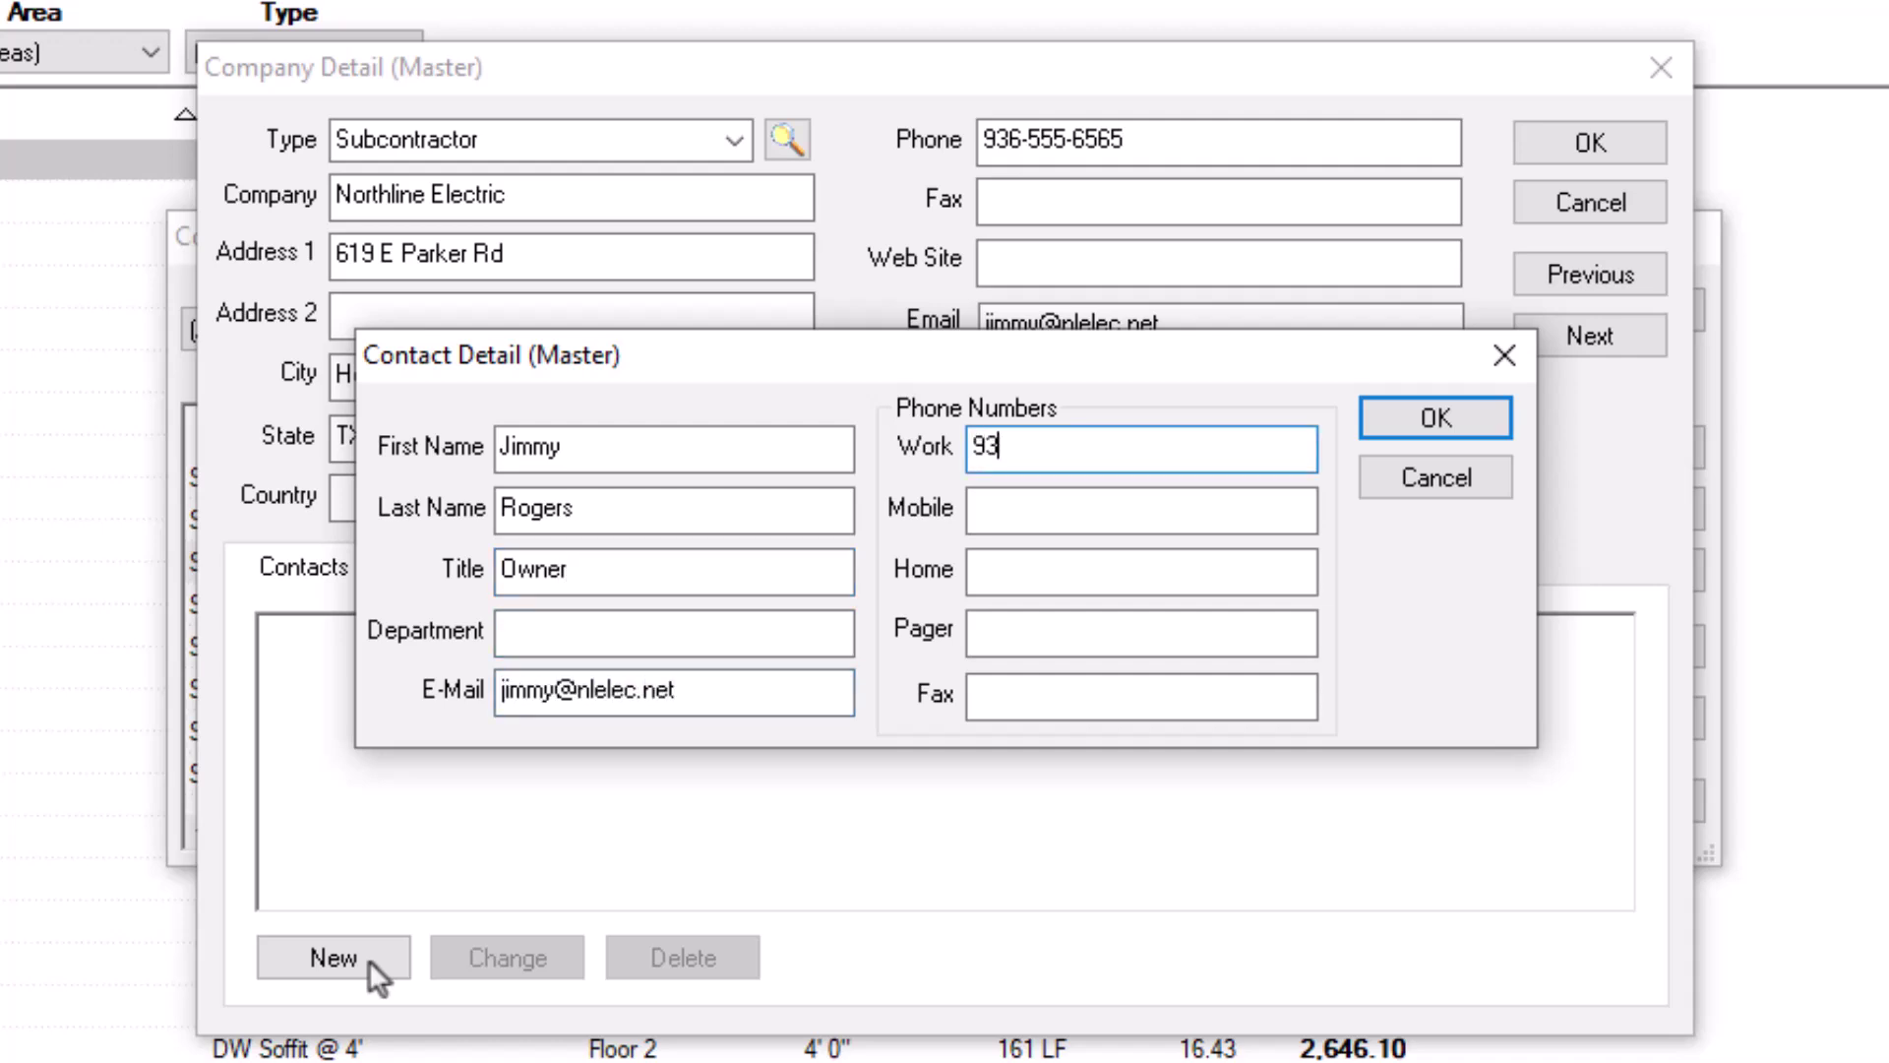
pyautogui.write('6-555-6566')
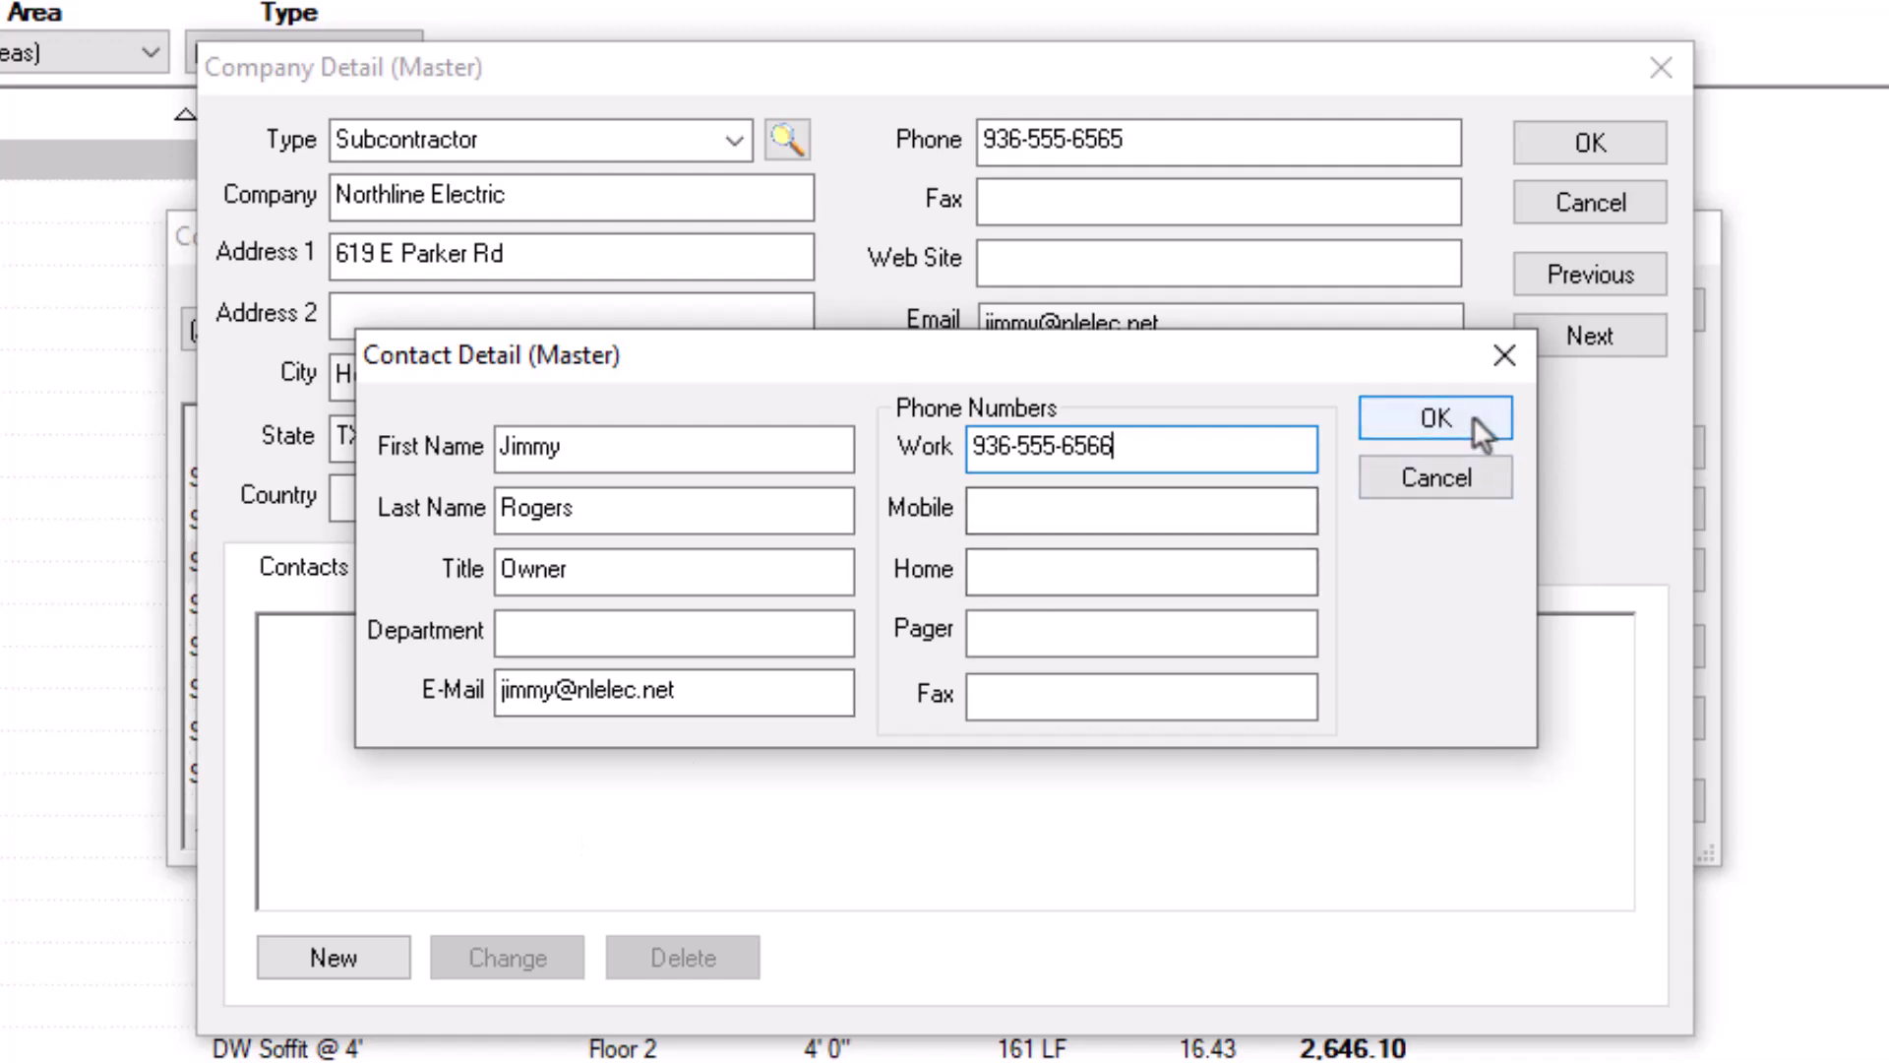
pyautogui.click(1472, 417)
pyautogui.press('Tab')
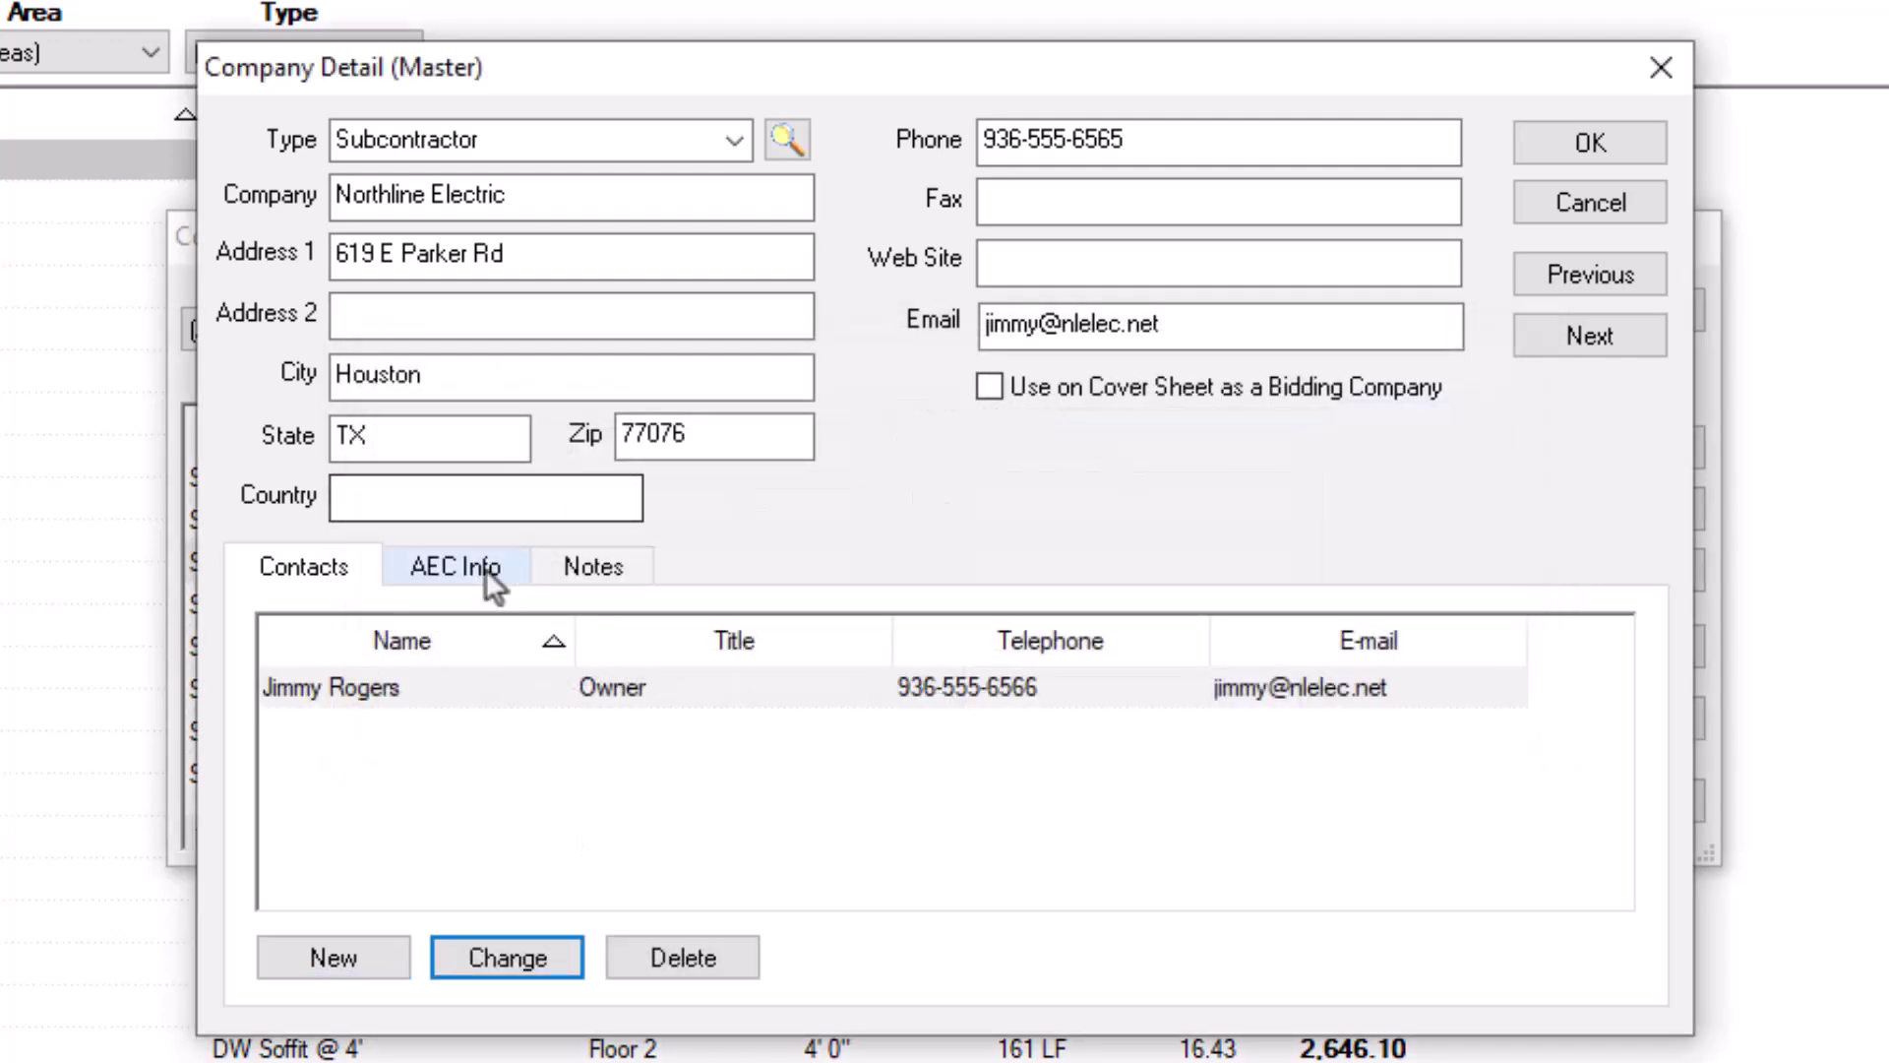
# Step: In AEC Info, set the cost code to SUB and mark the company as MBE
pyautogui.click(486, 571)
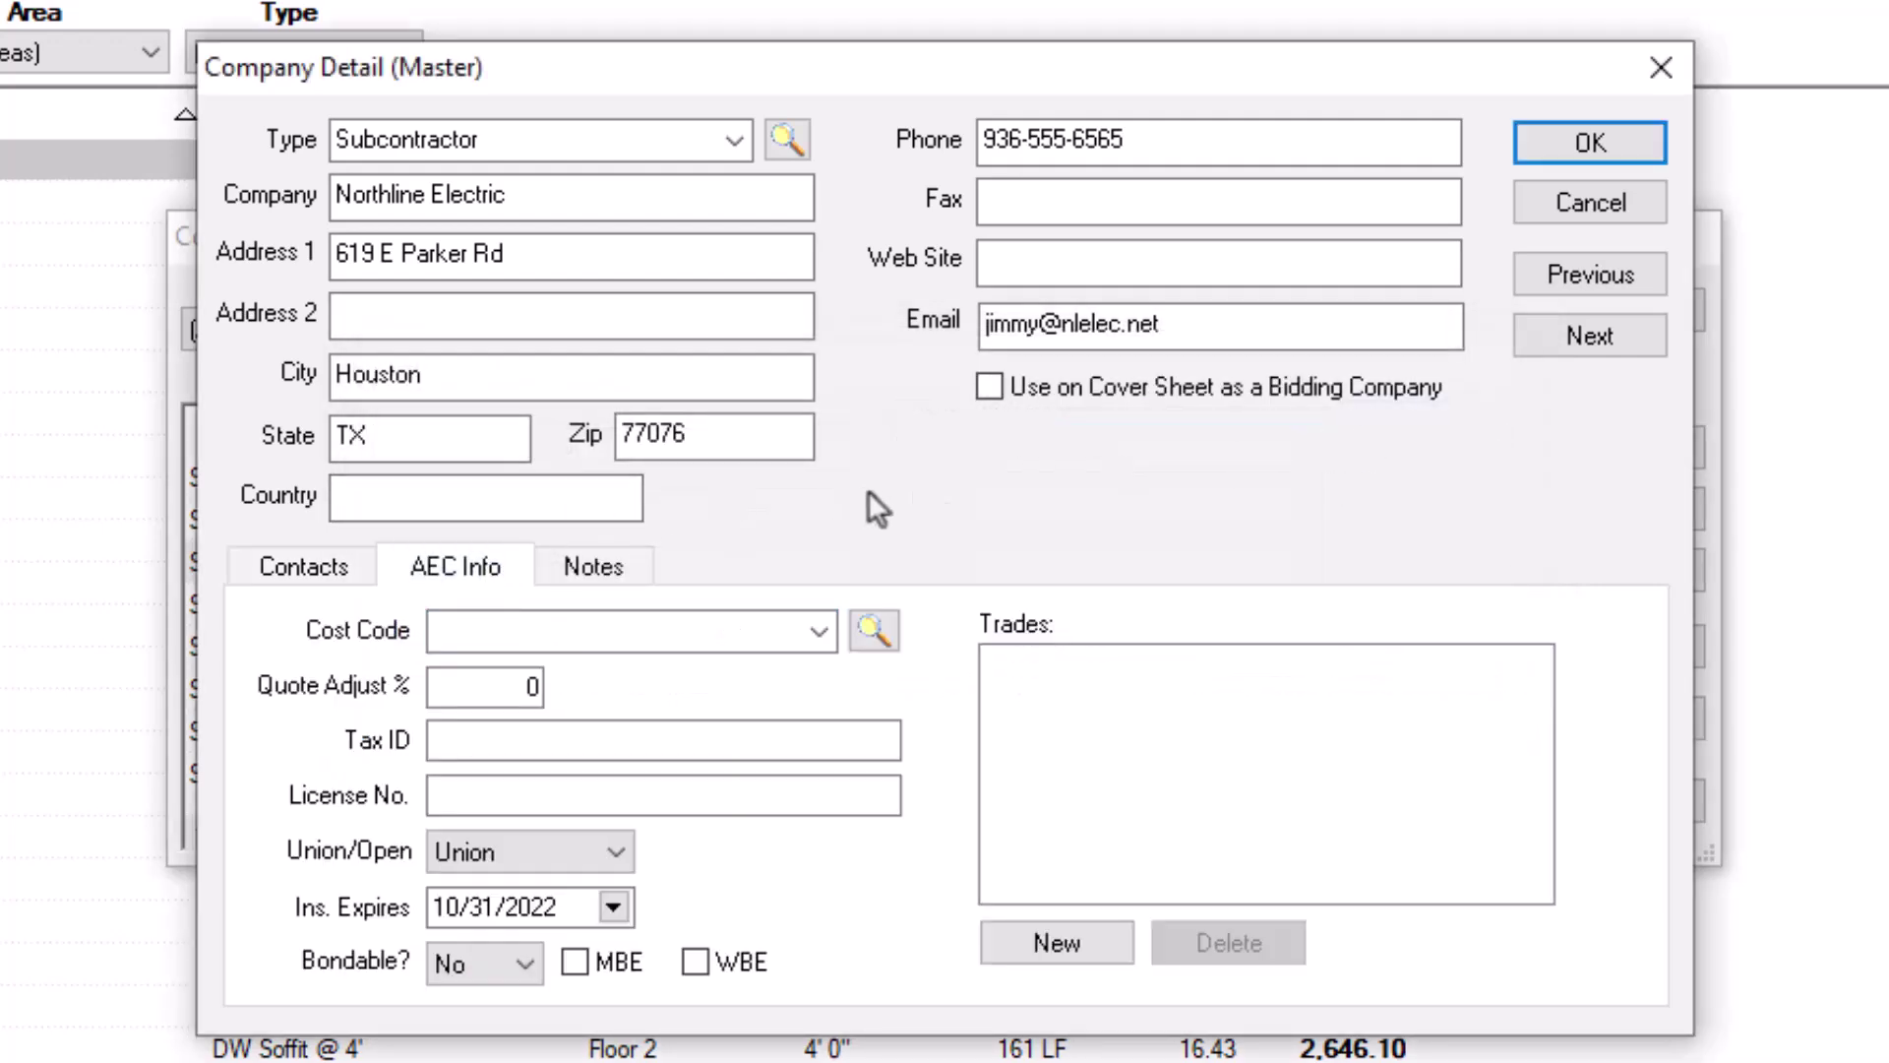
pyautogui.click(874, 630)
pyautogui.click(692, 647)
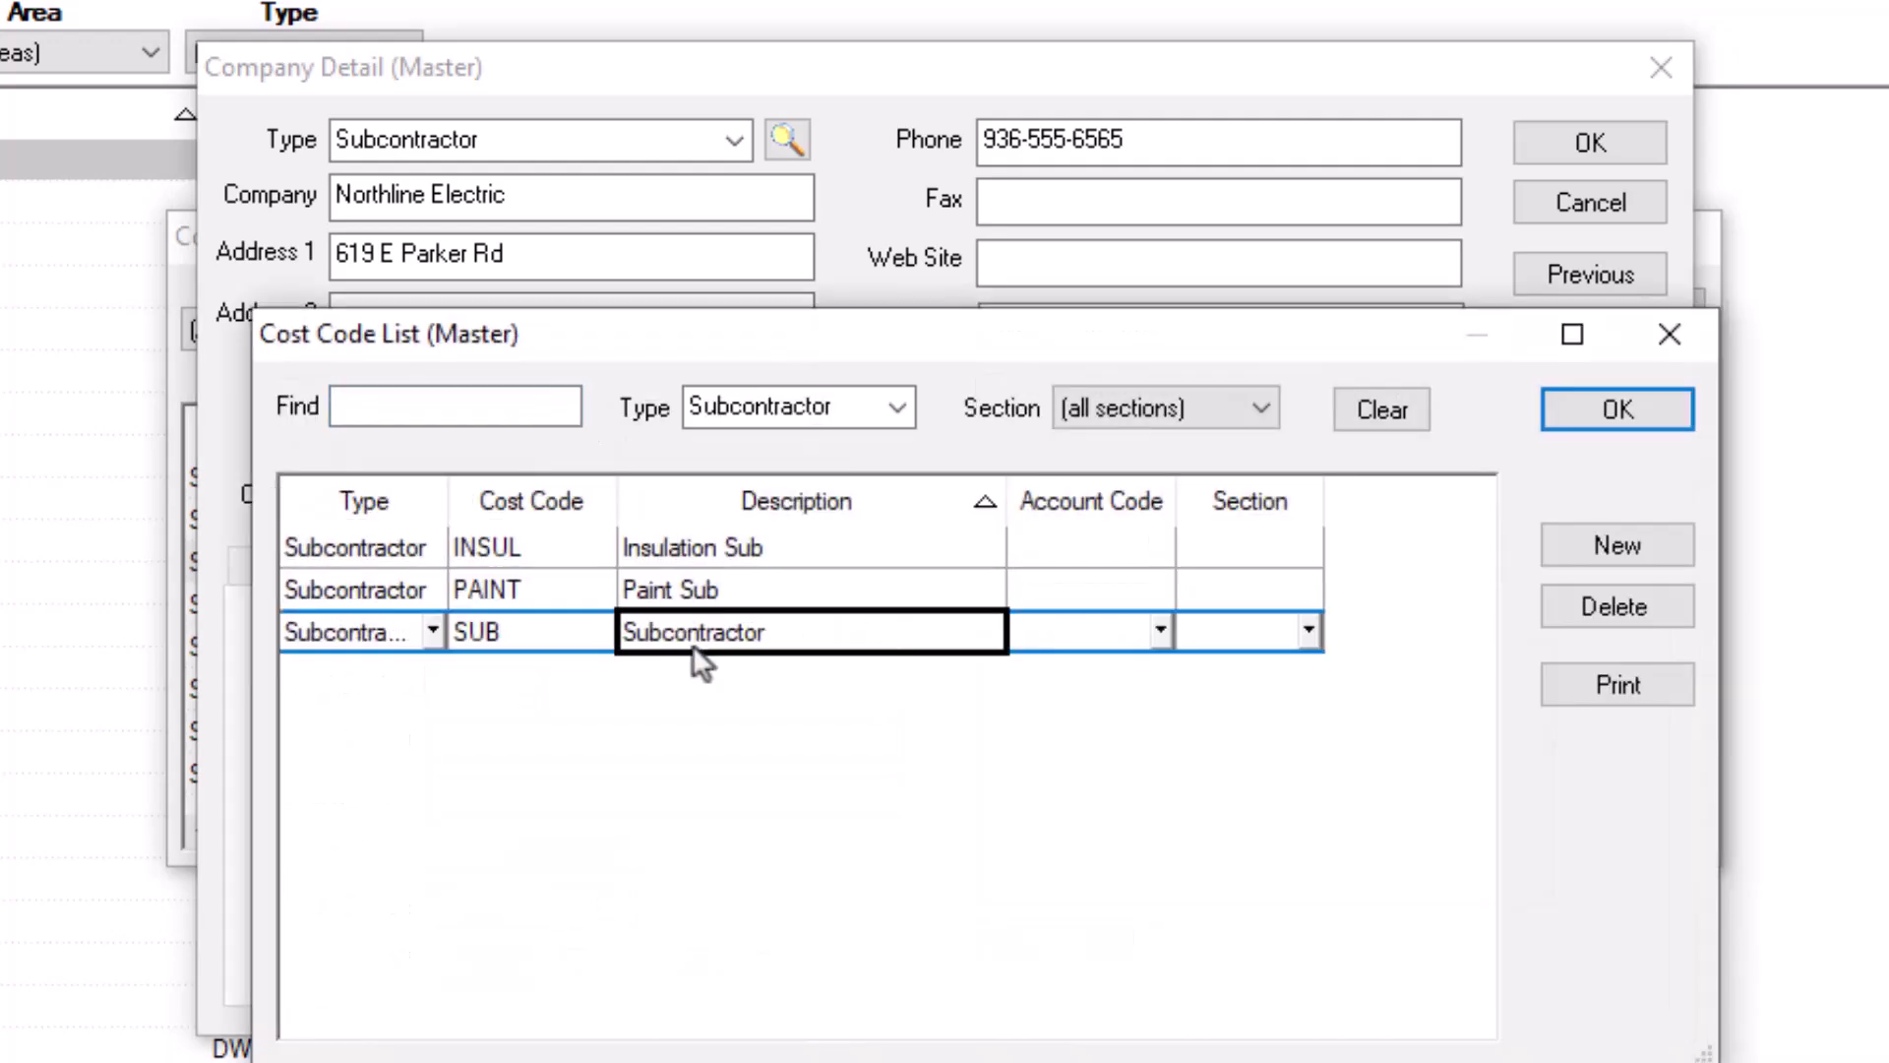
pyautogui.click(1596, 406)
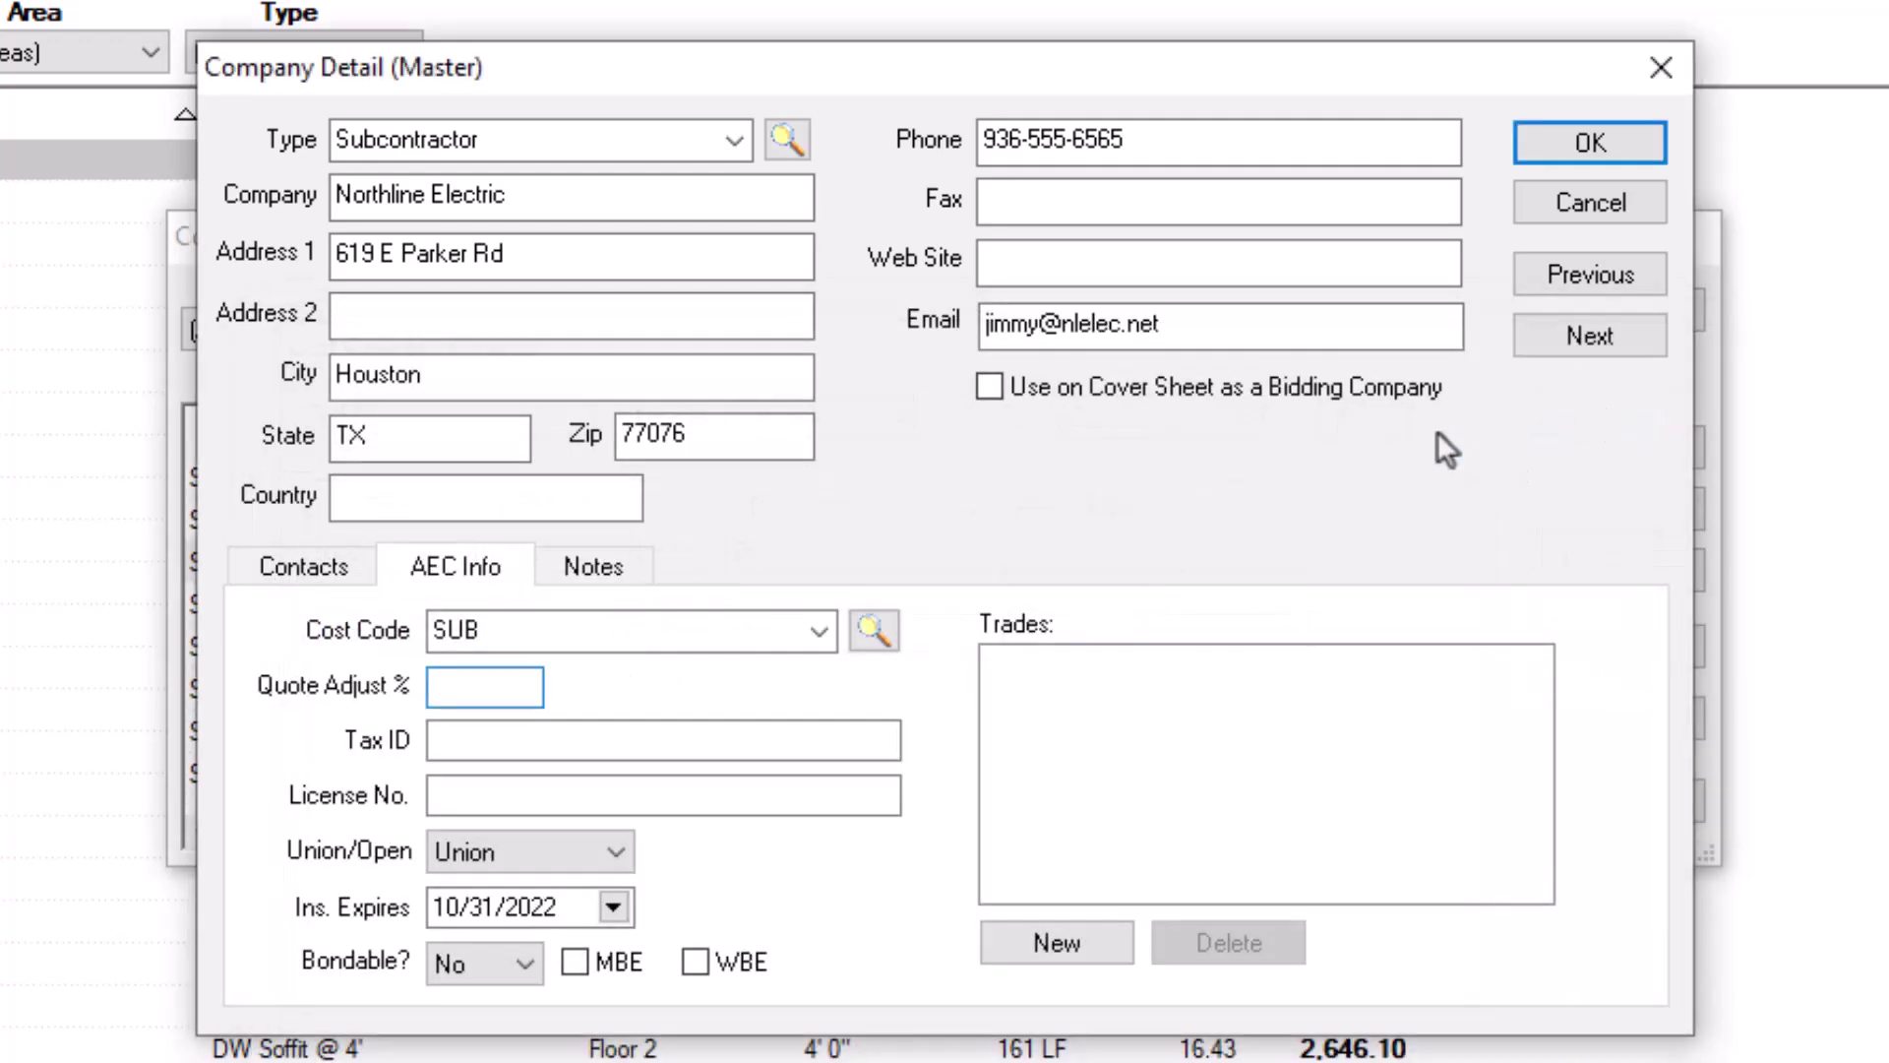
pyautogui.click(574, 962)
# Step: Add trade Section 26 20 00 from Division 26 to the company
pyautogui.click(1066, 959)
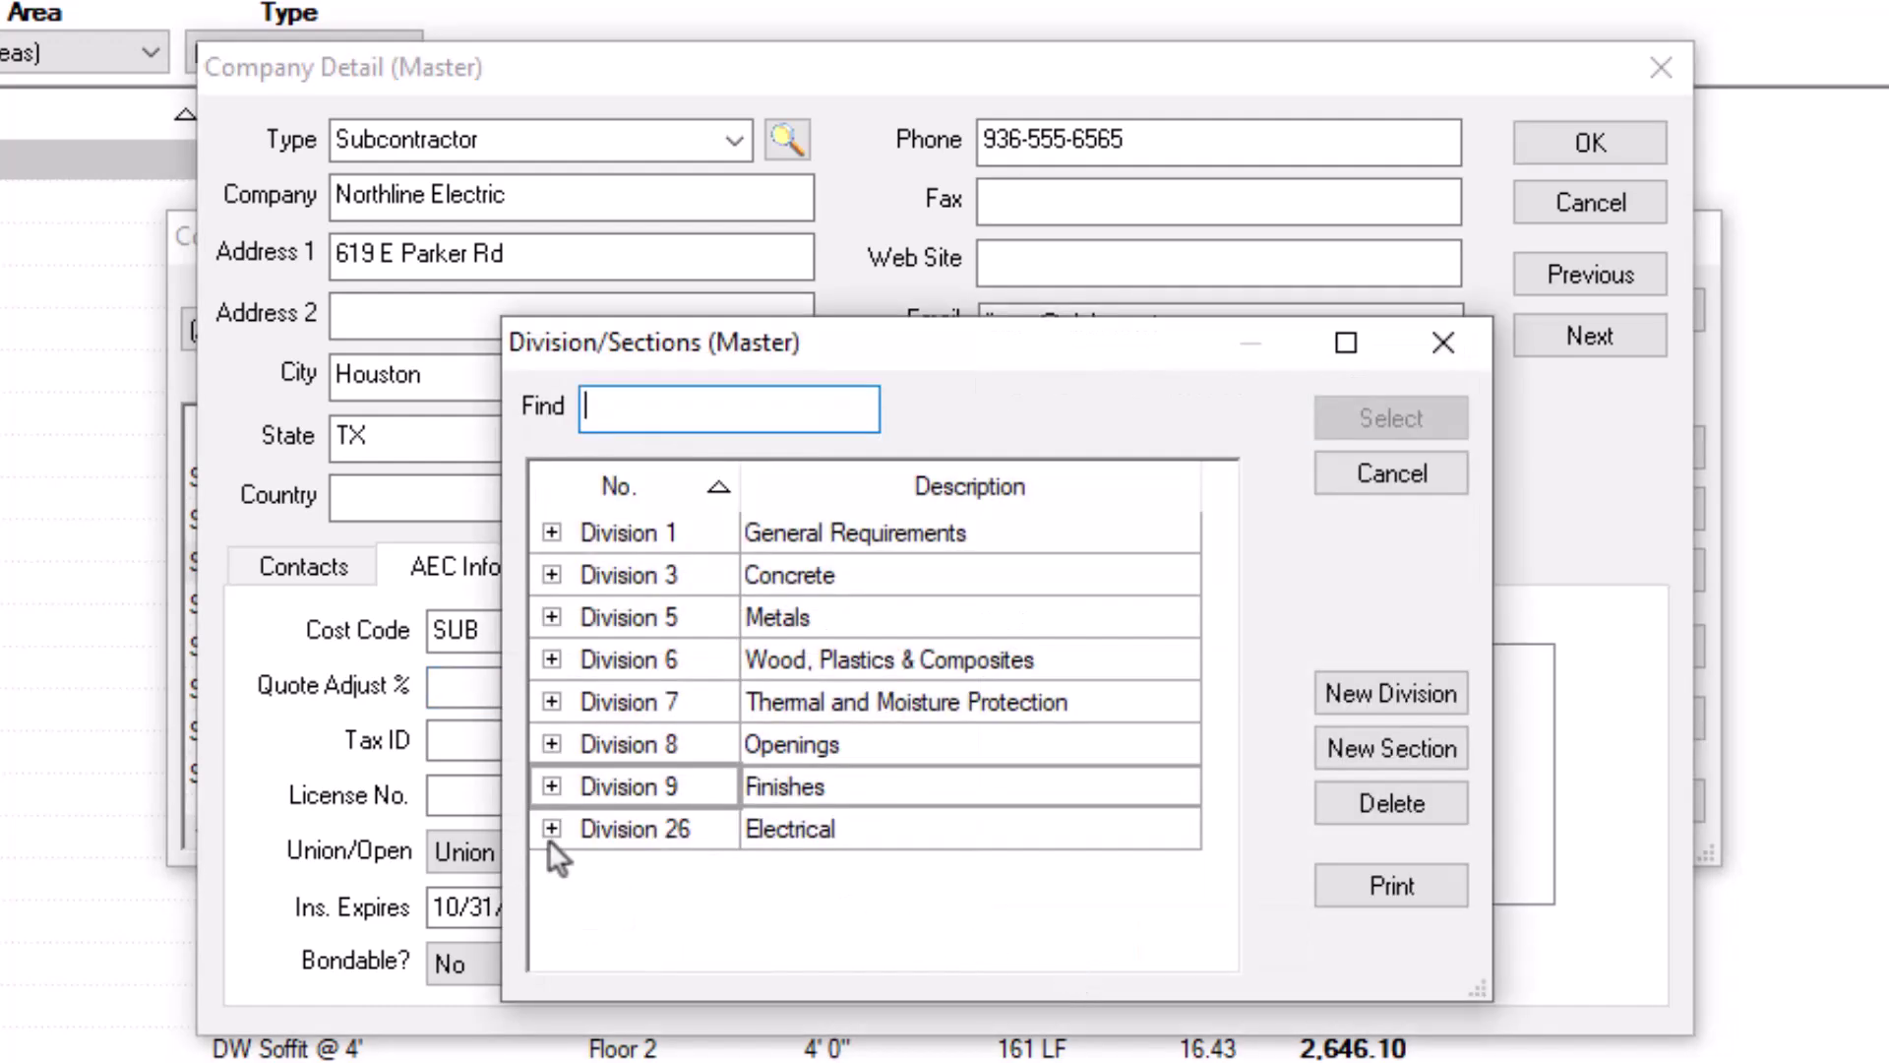
pyautogui.click(550, 830)
pyautogui.click(846, 875)
pyautogui.click(1391, 417)
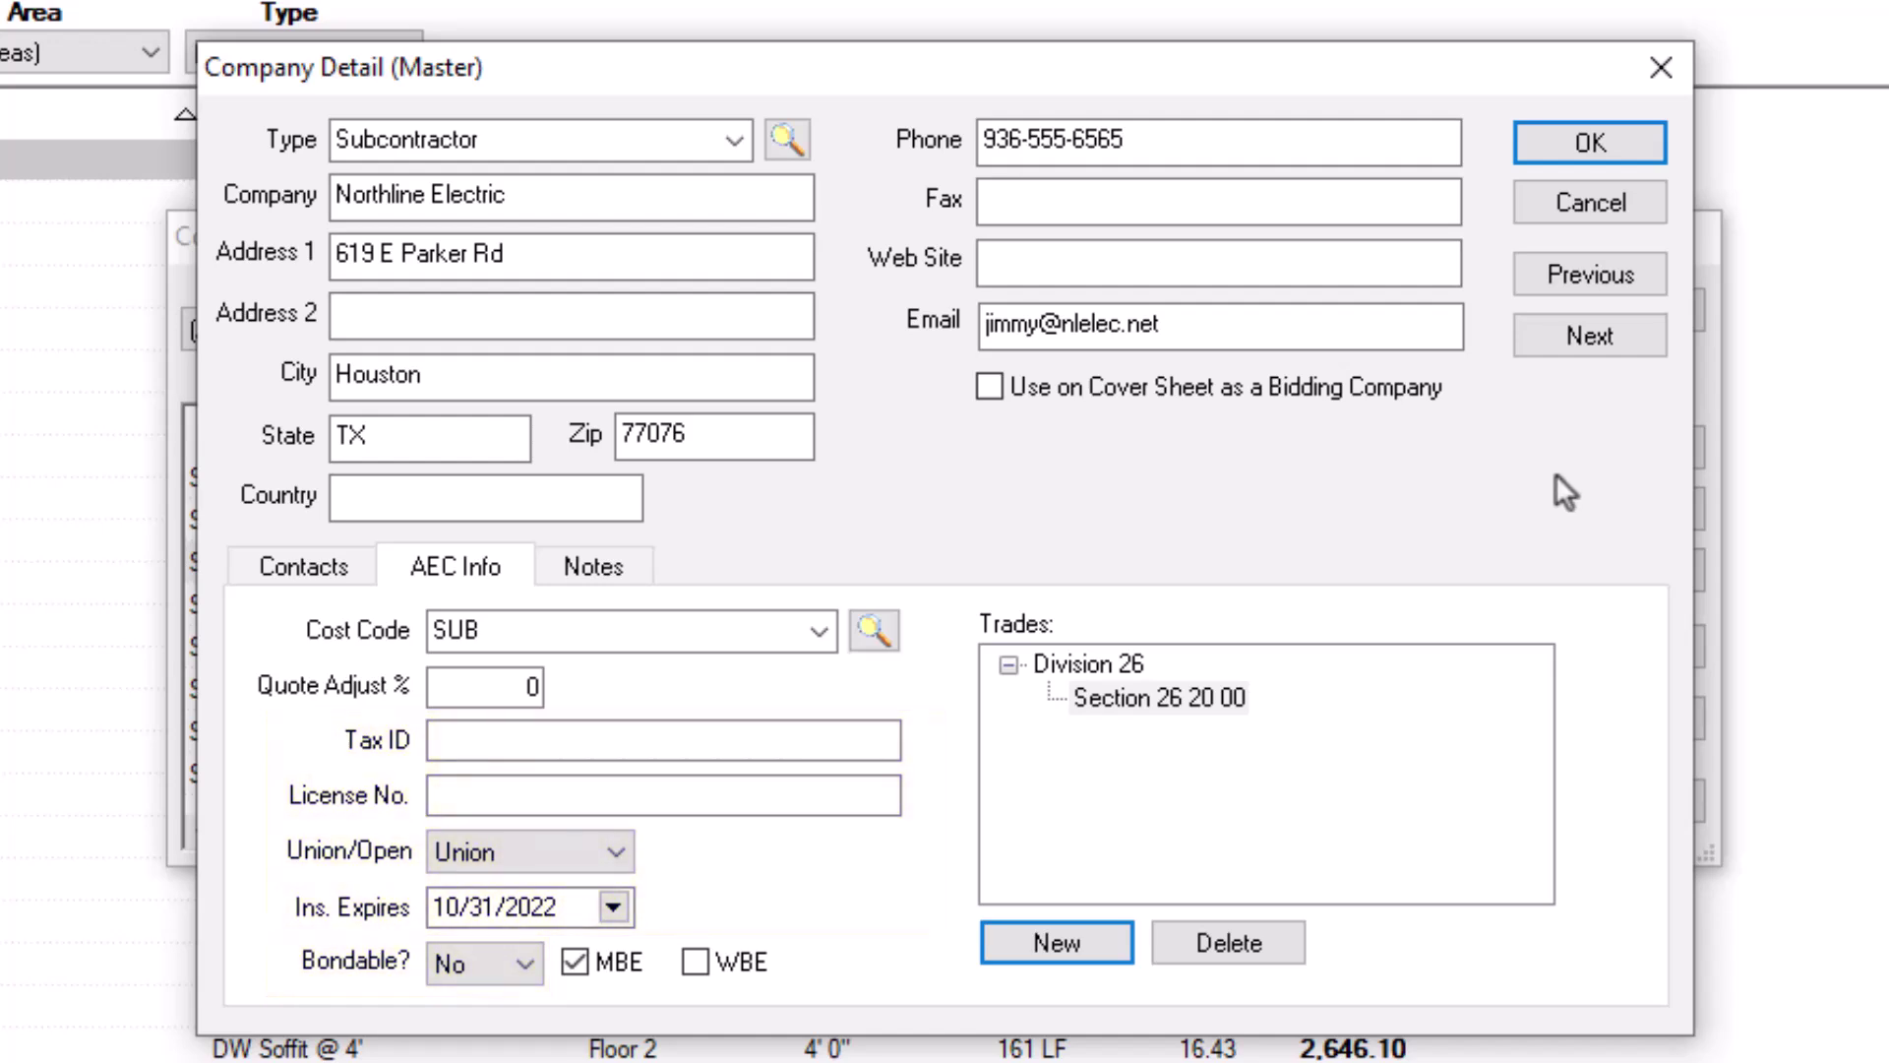
pyautogui.click(624, 566)
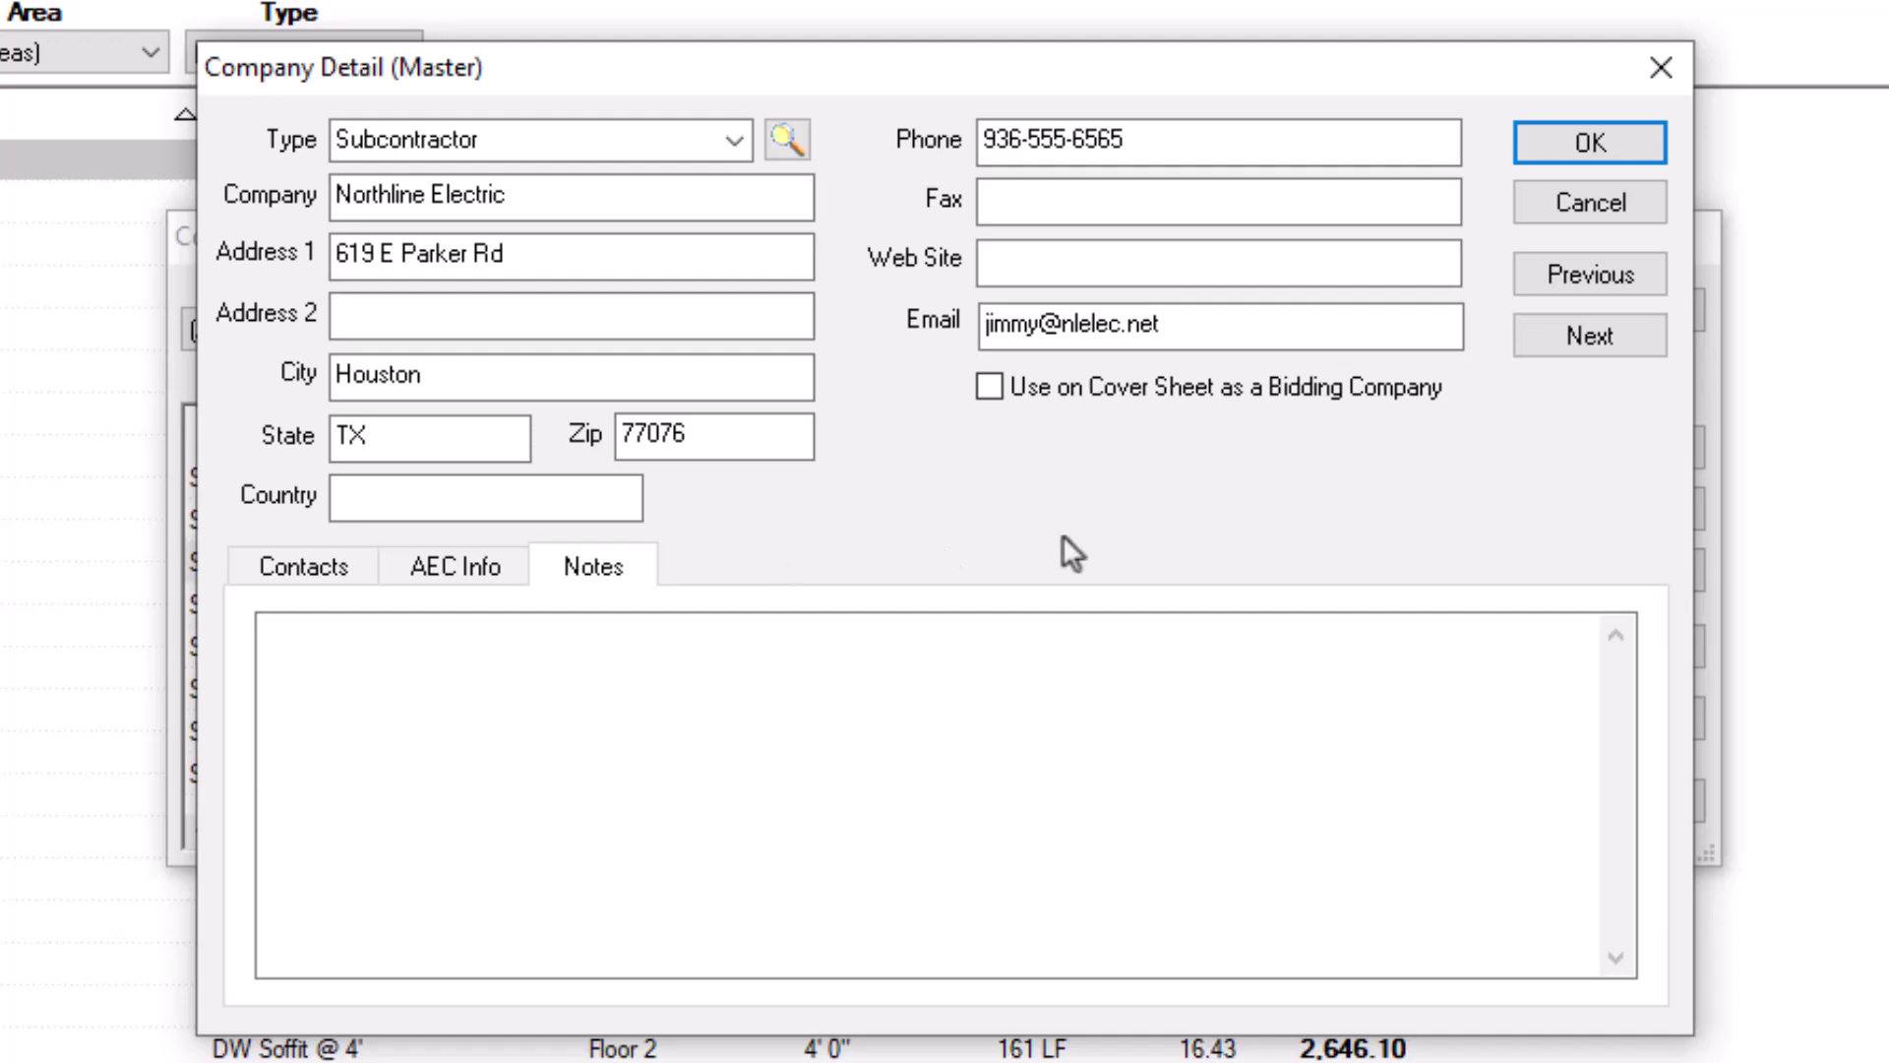
# Step: Save Northline Electric, then open Jones Paint's company record with Change
pyautogui.click(1624, 151)
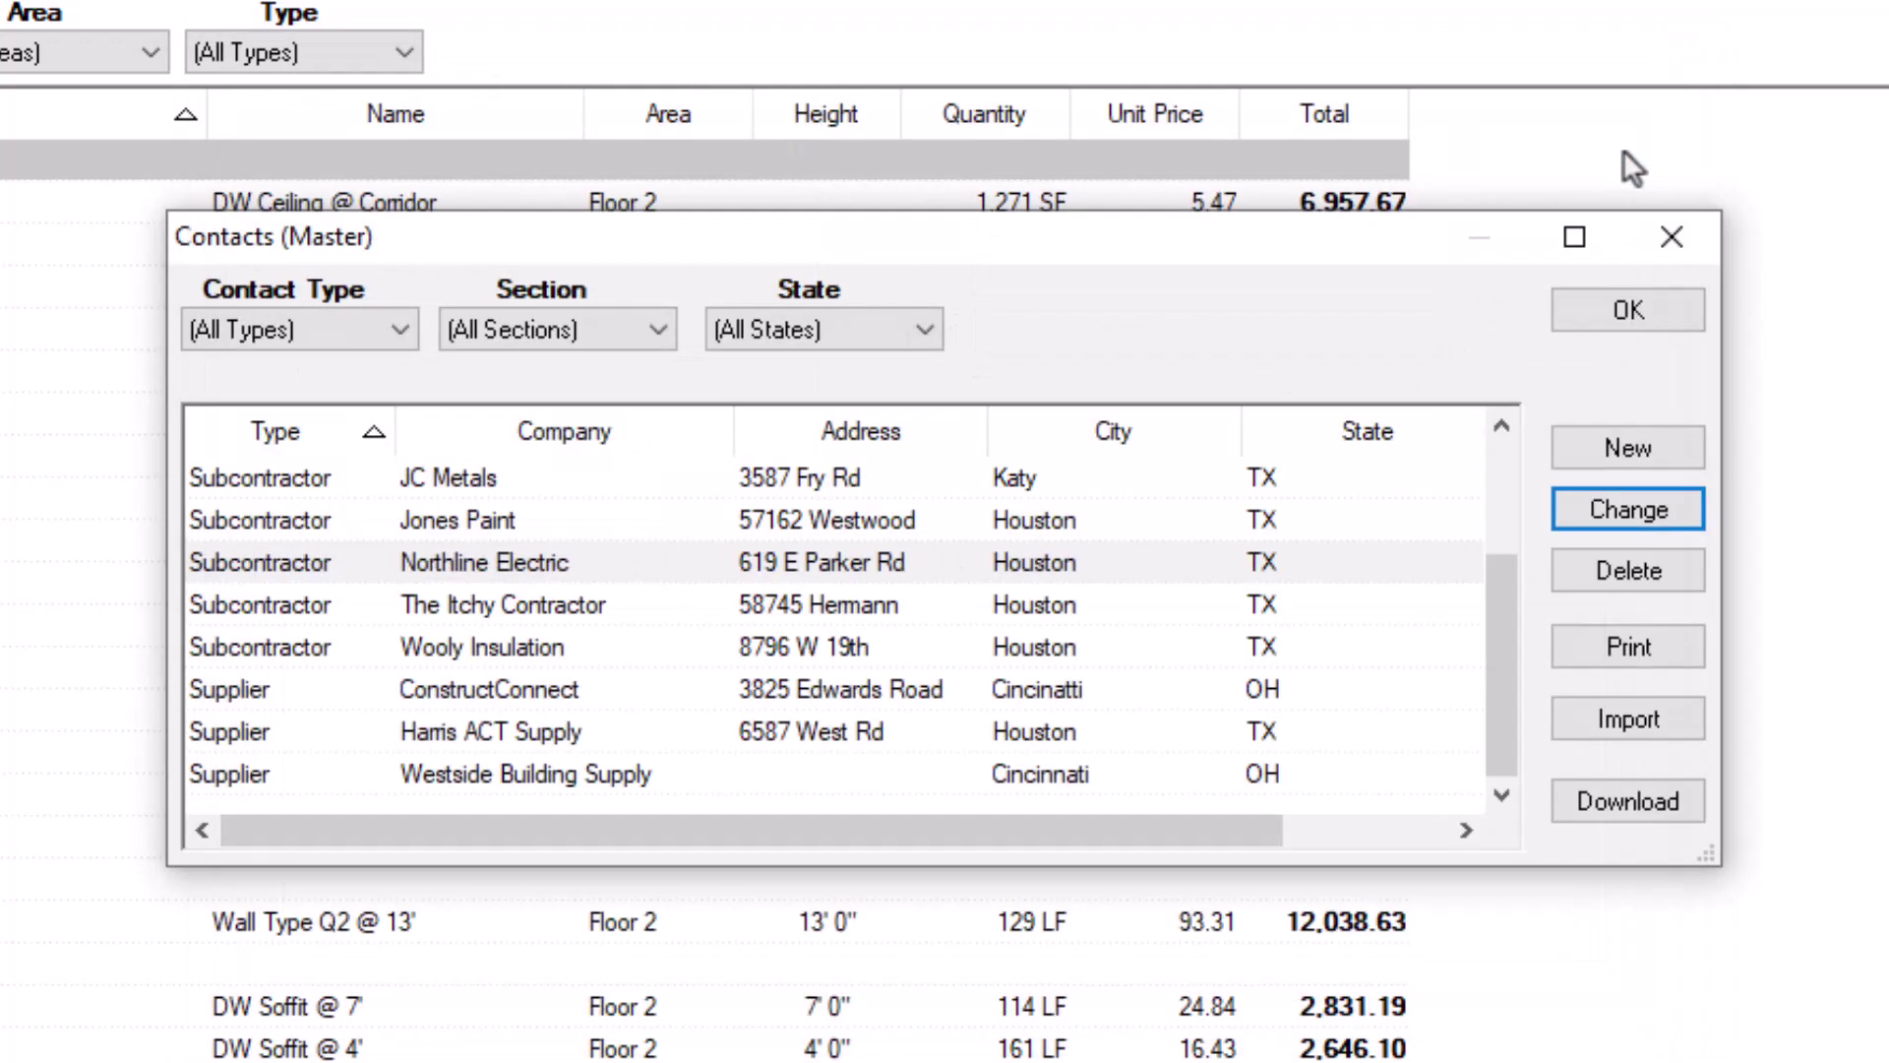
pyautogui.click(862, 529)
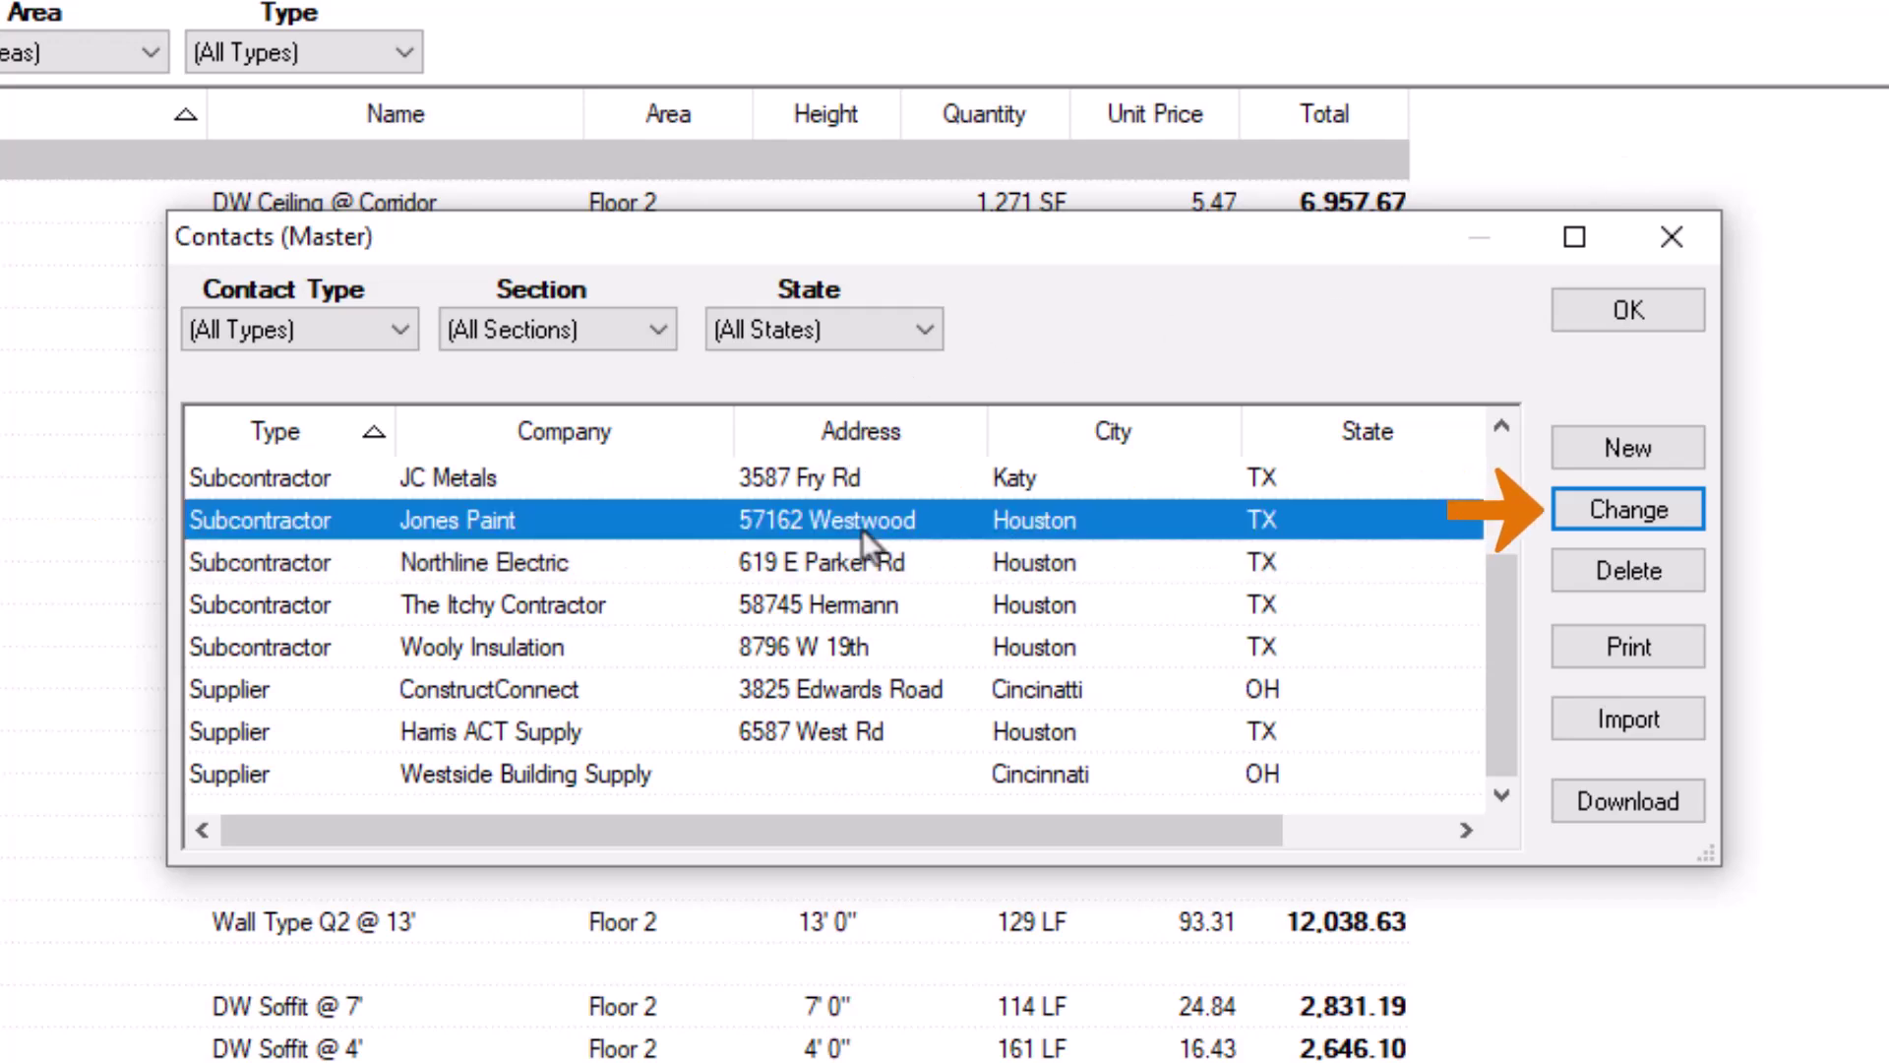
pyautogui.click(1683, 515)
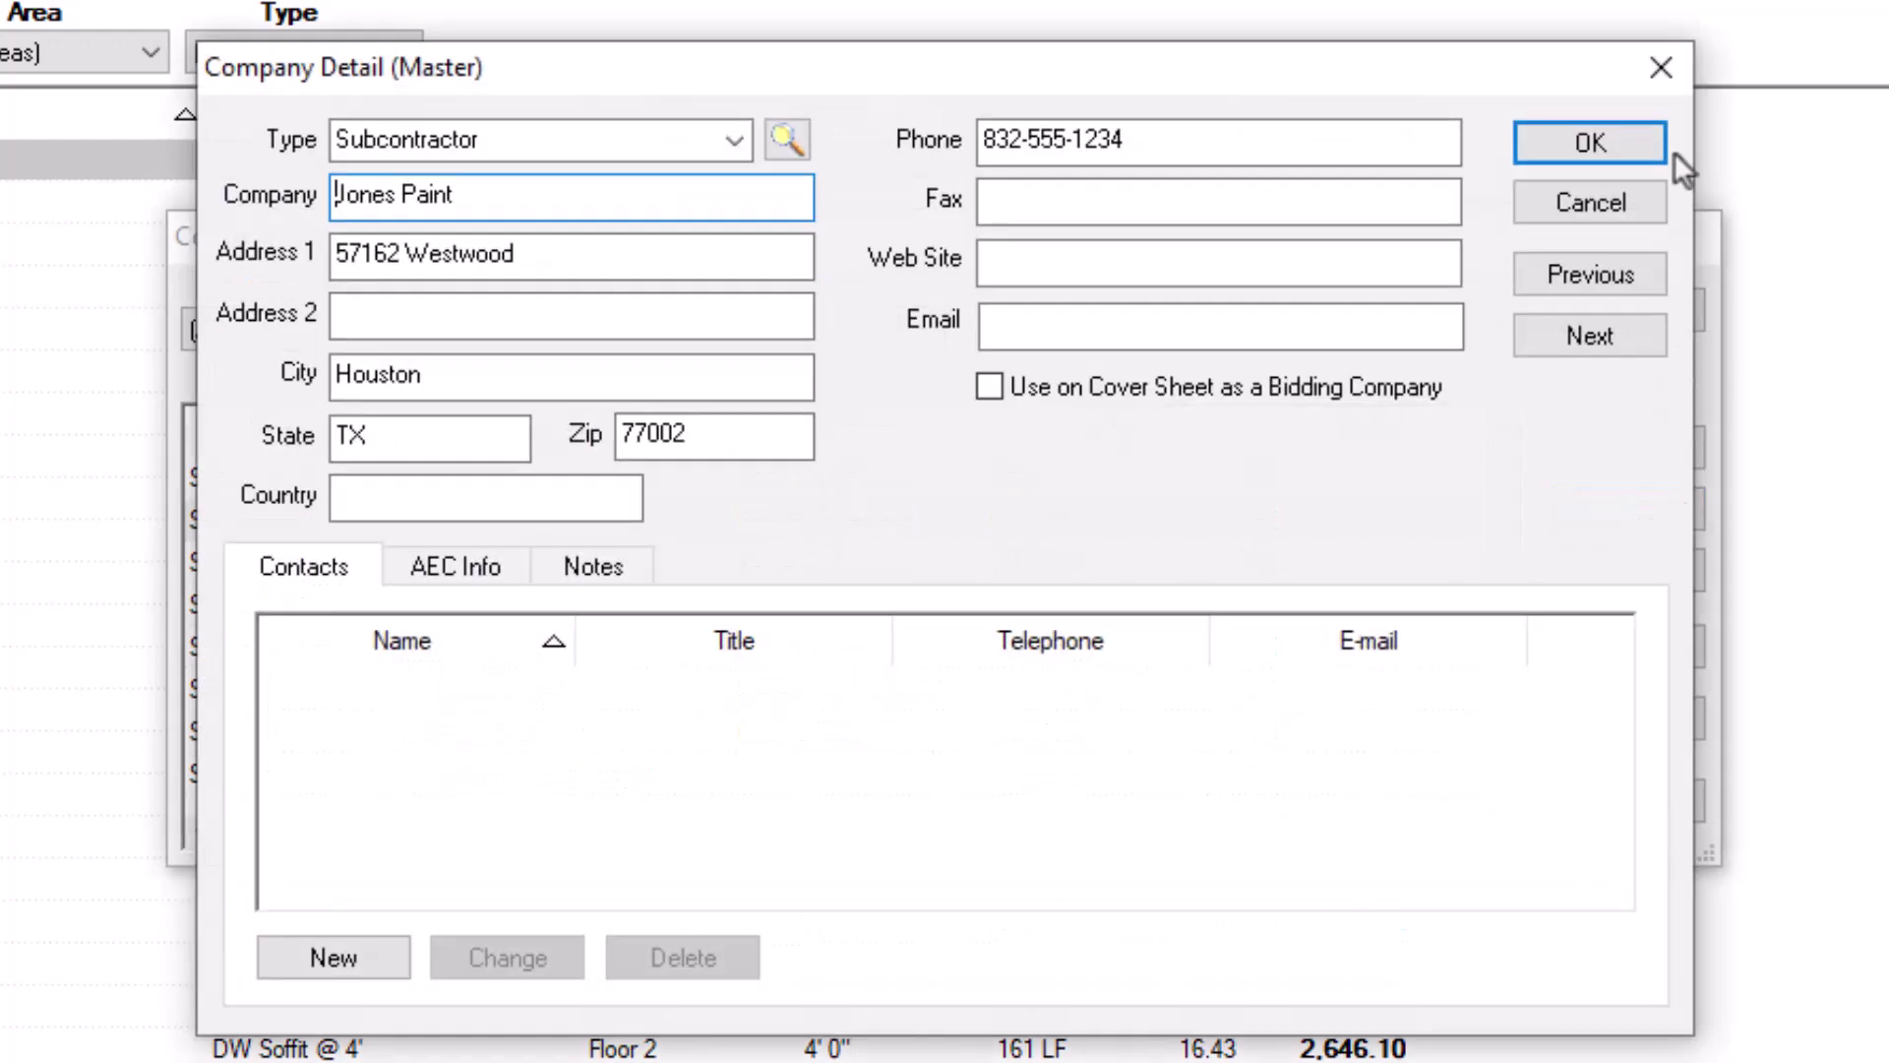
# Step: Close Jones Paint's details and delete Westside Building Supply, confirming with Yes
pyautogui.click(1663, 68)
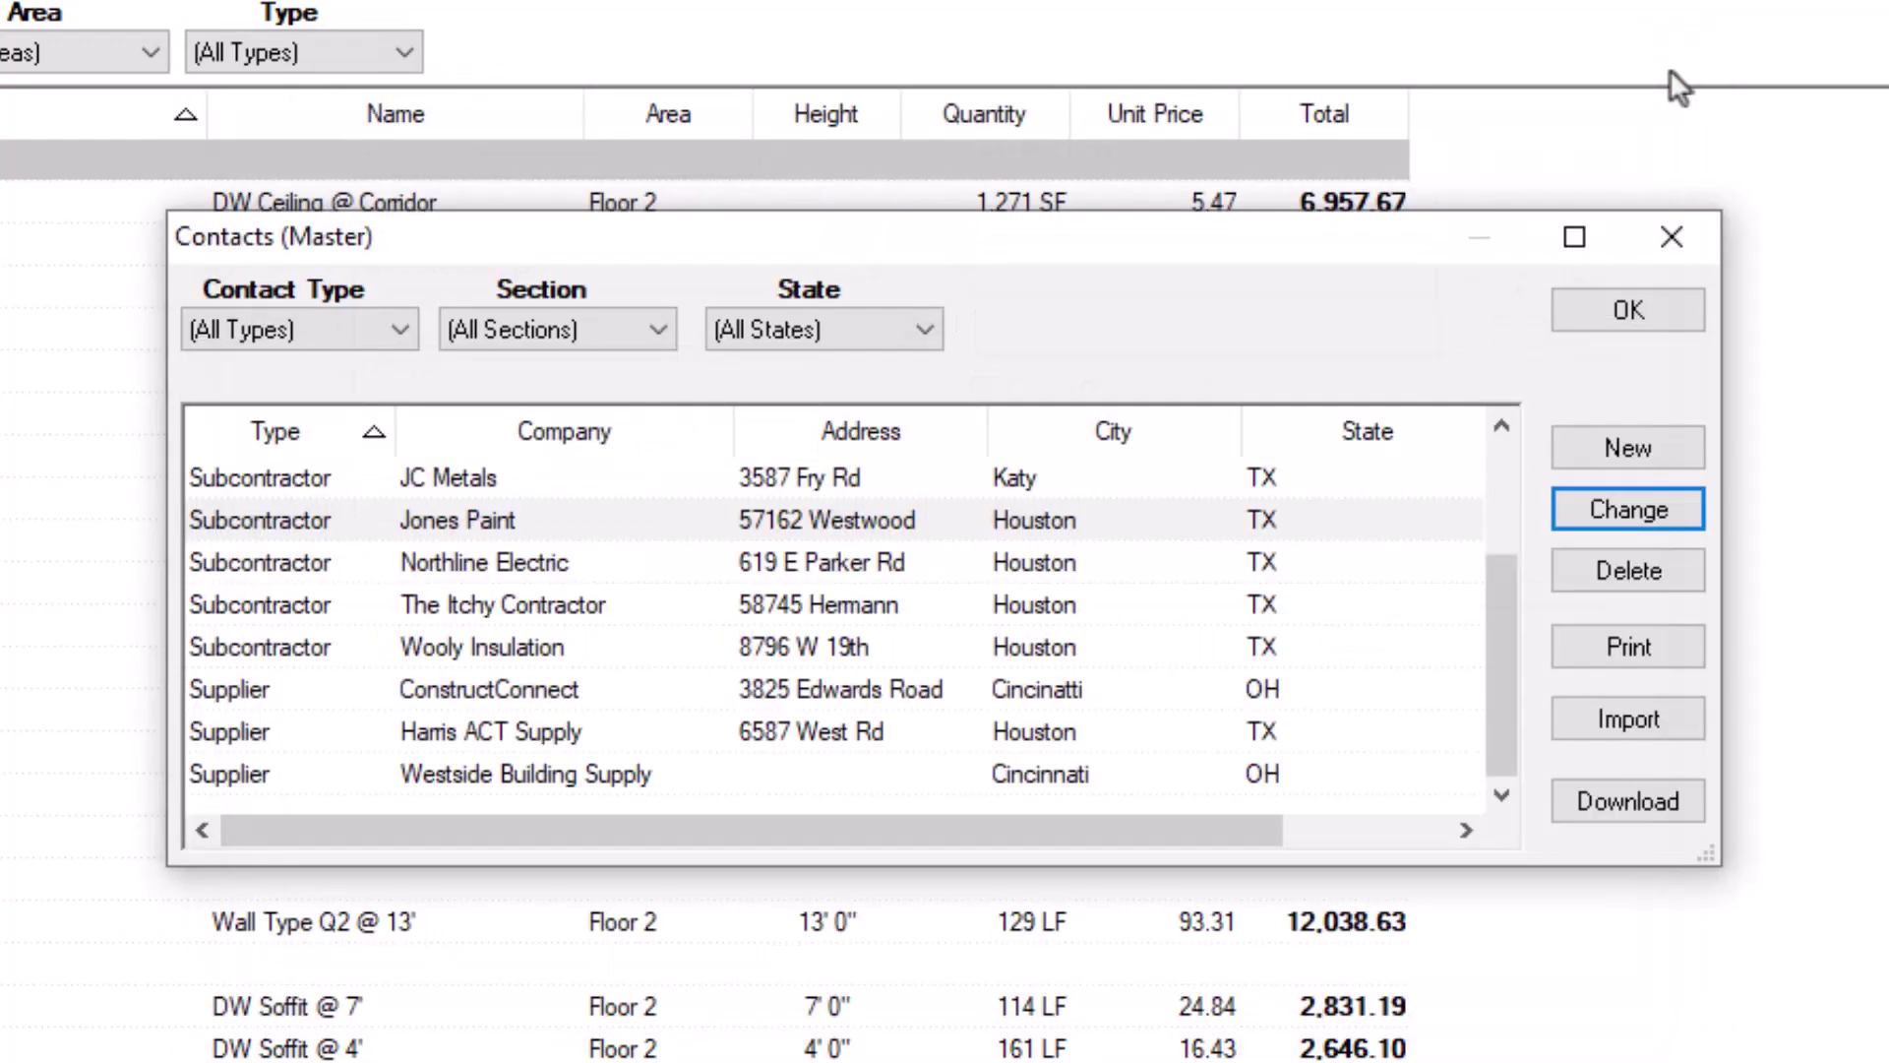
pyautogui.click(1059, 767)
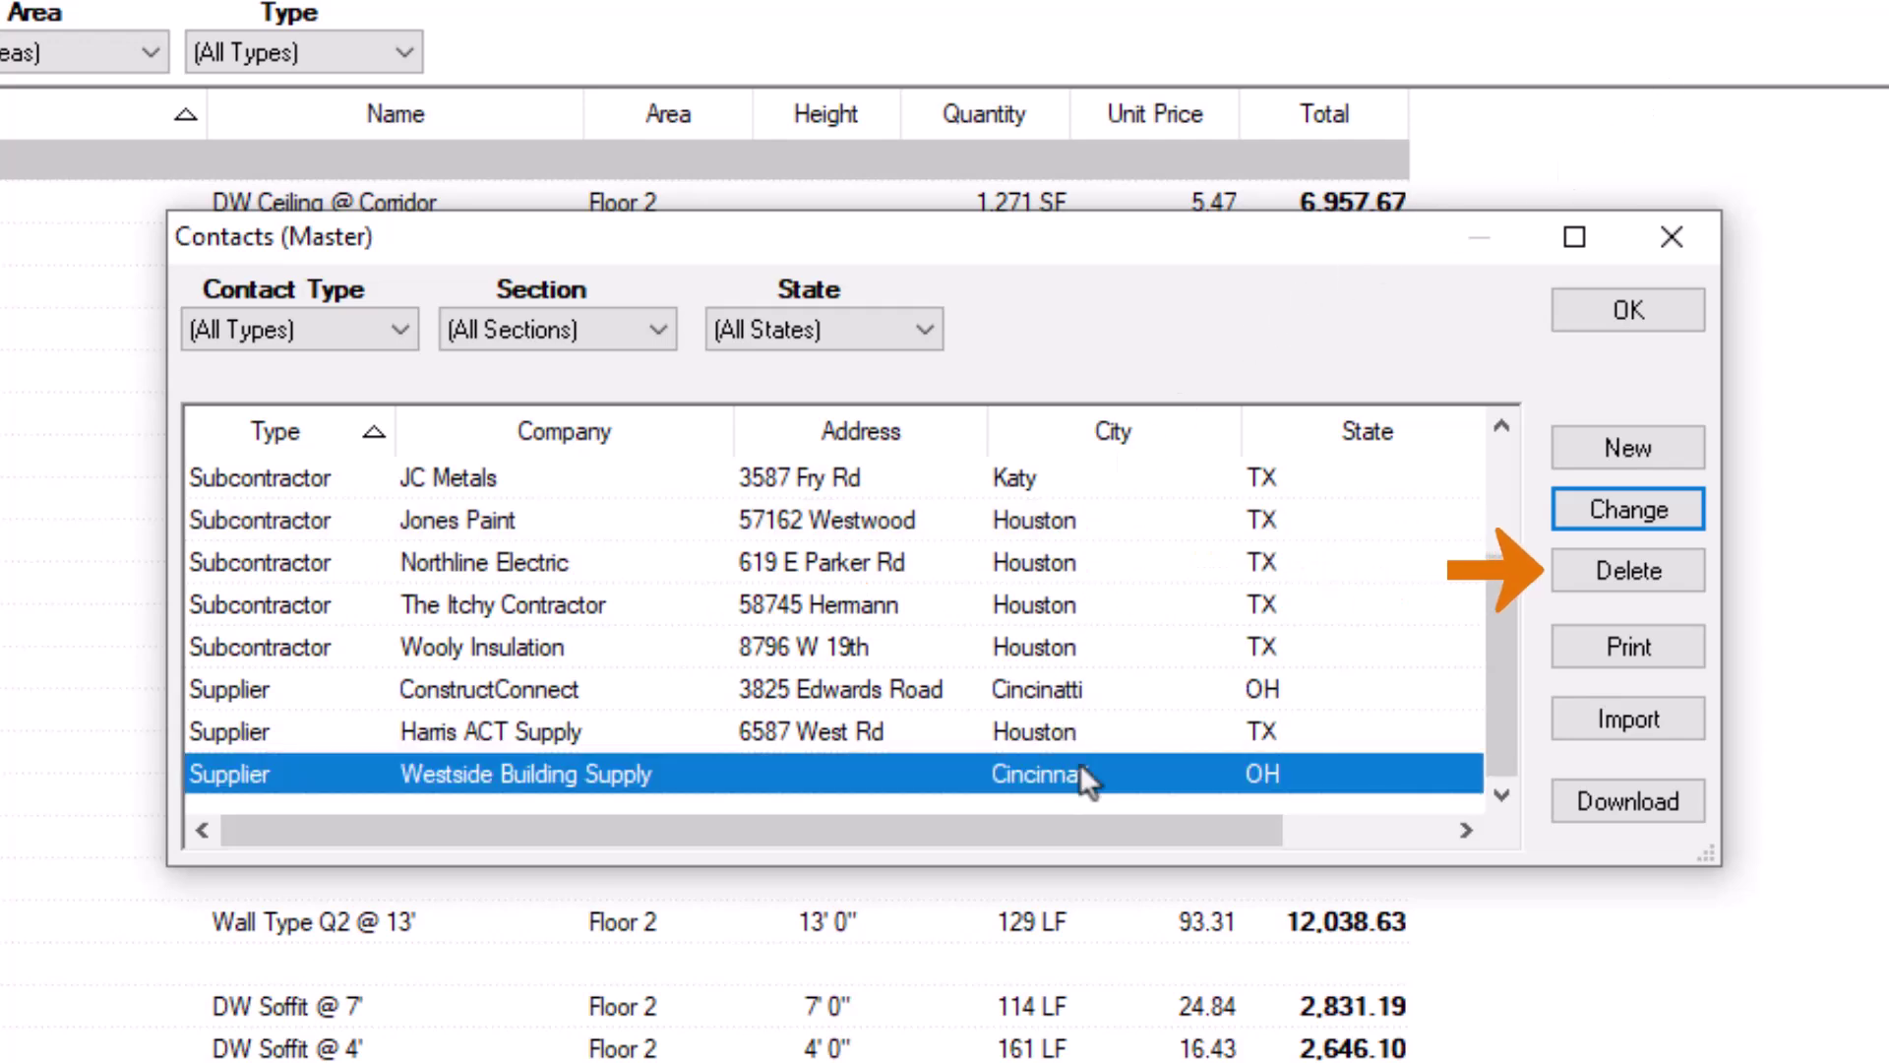
pyautogui.click(1680, 570)
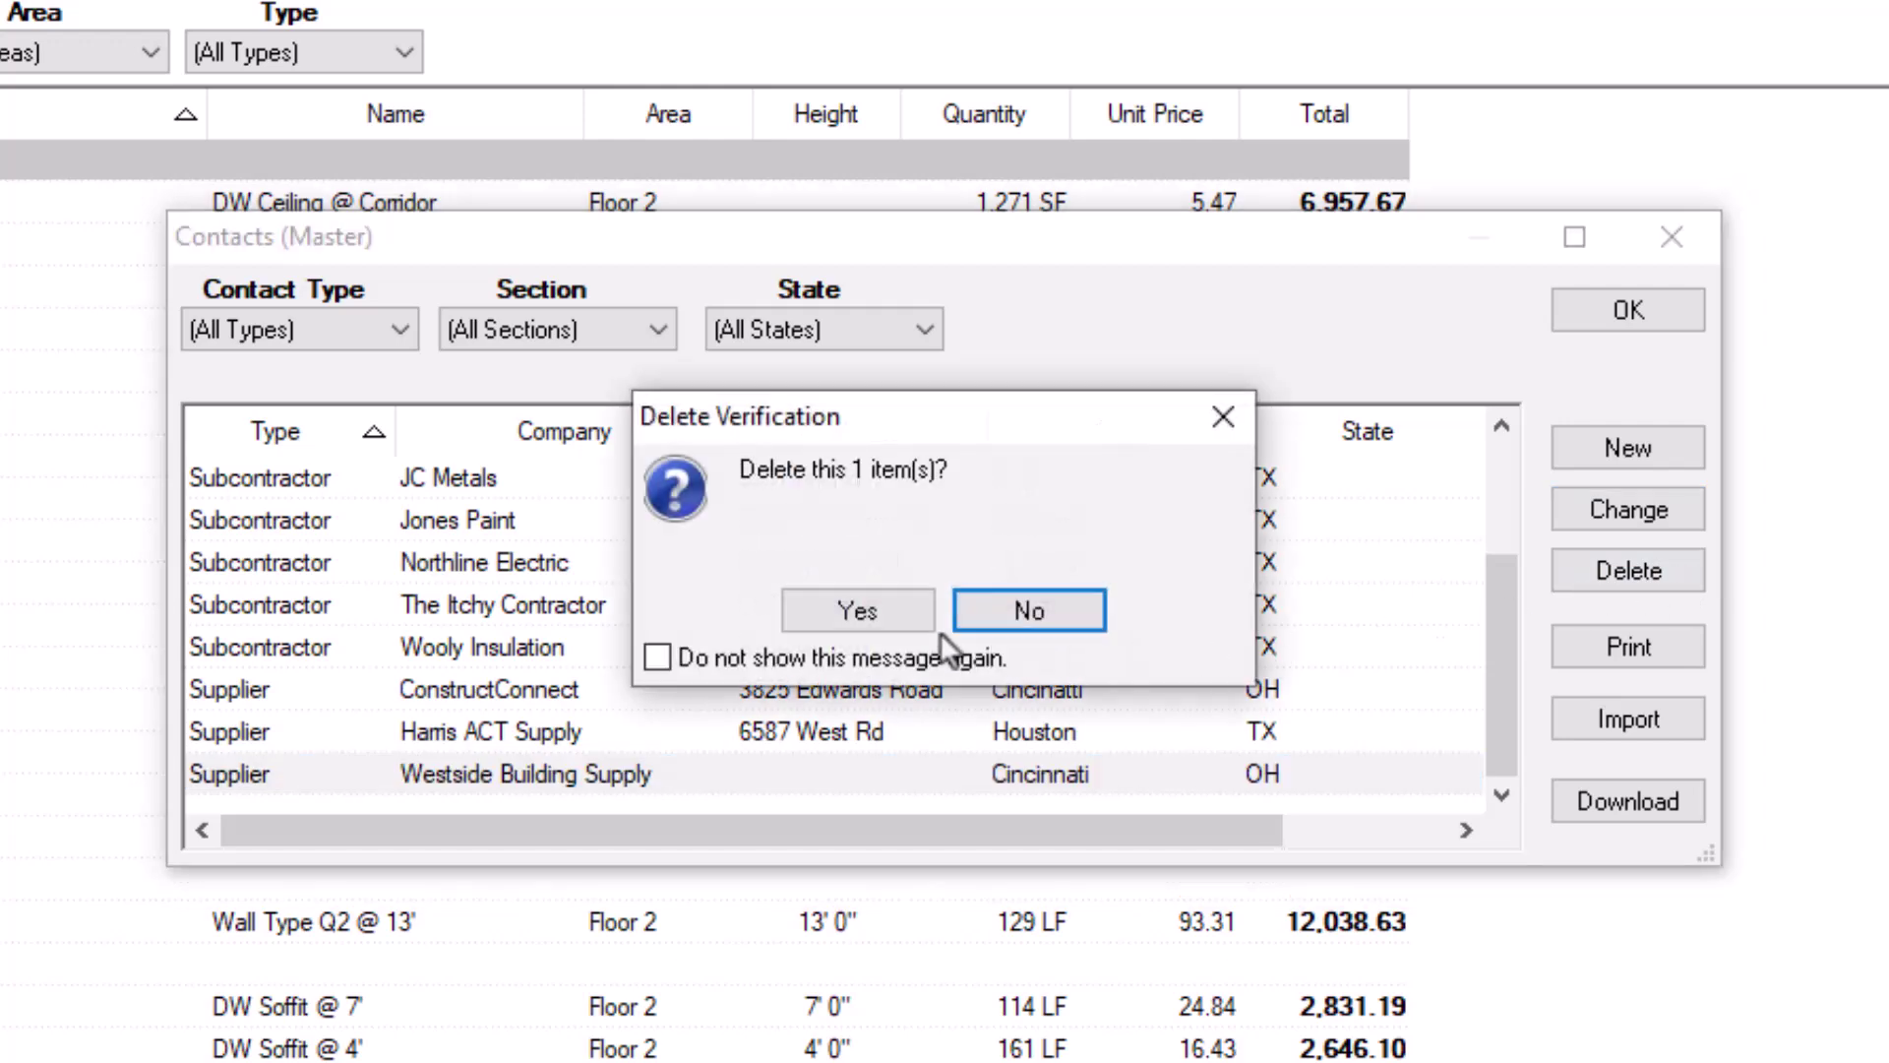
pyautogui.click(906, 624)
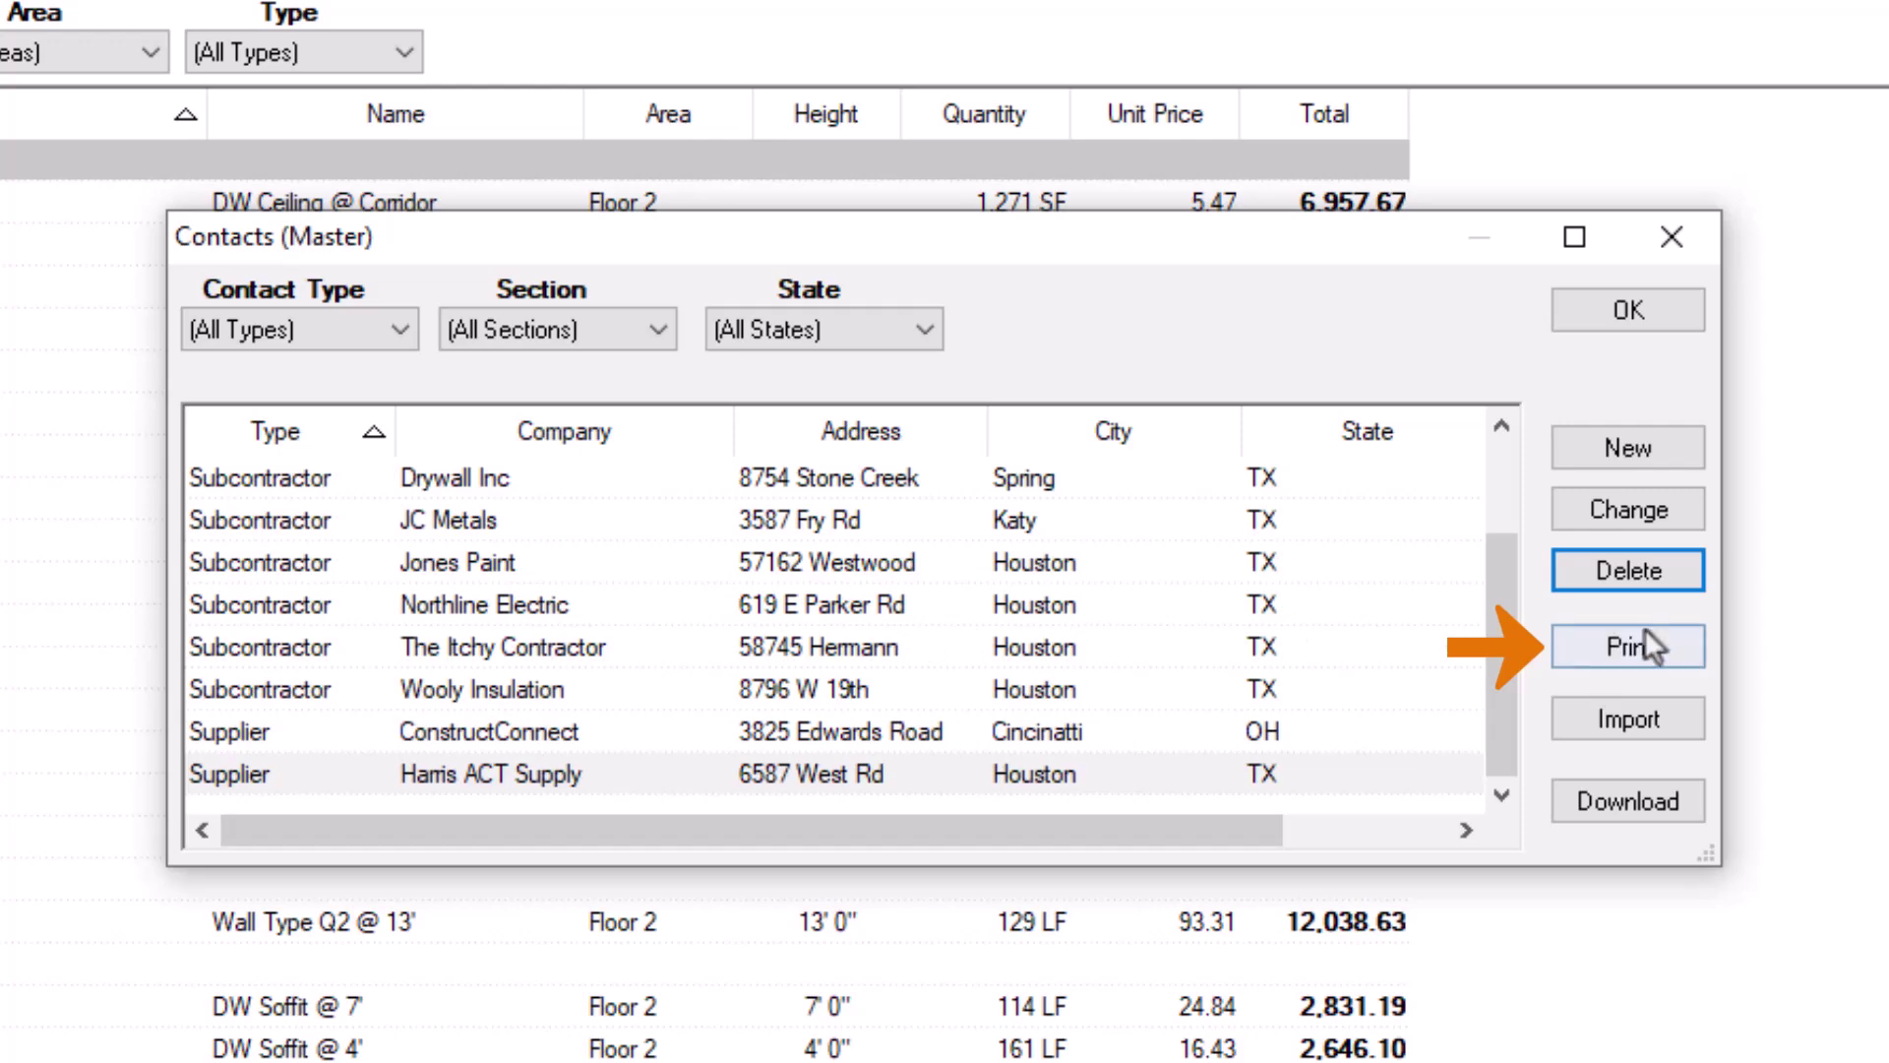
# Step: Print-preview the Contacts List report, close the preview, and start a contact import
pyautogui.click(1696, 645)
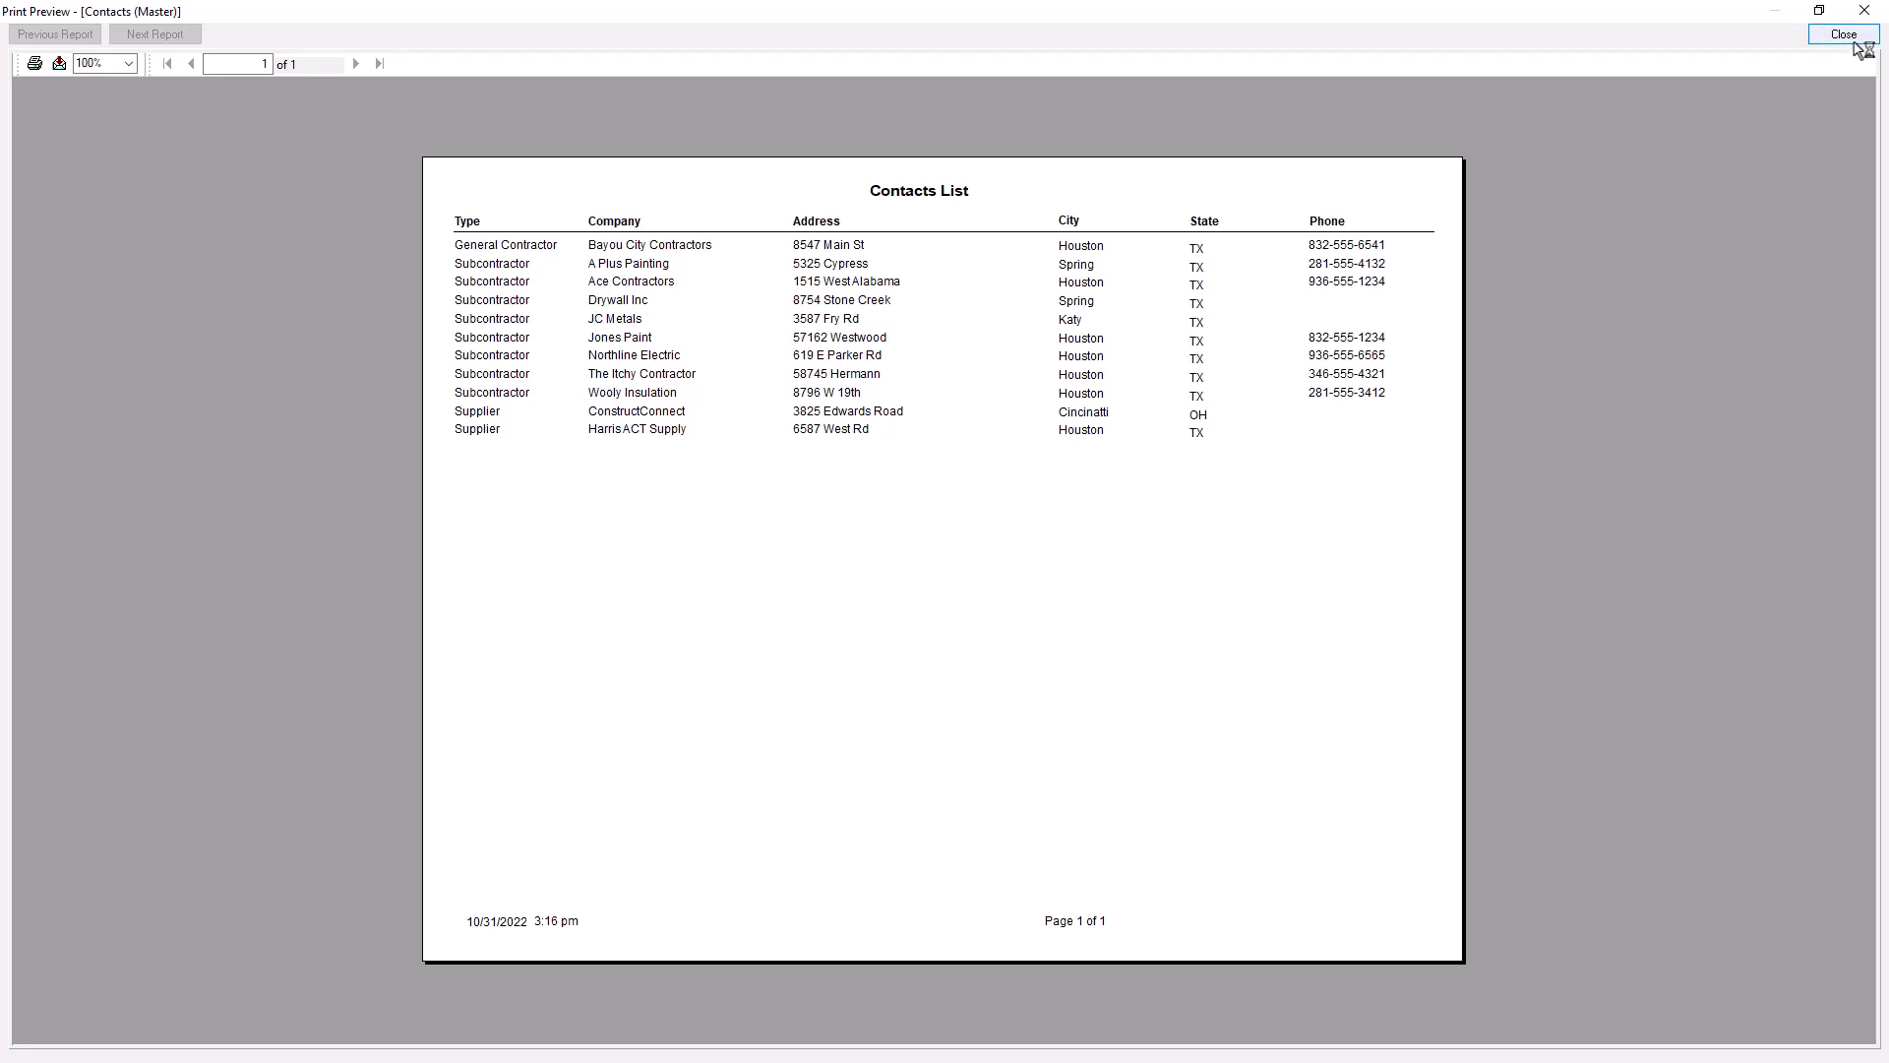
pyautogui.click(1843, 33)
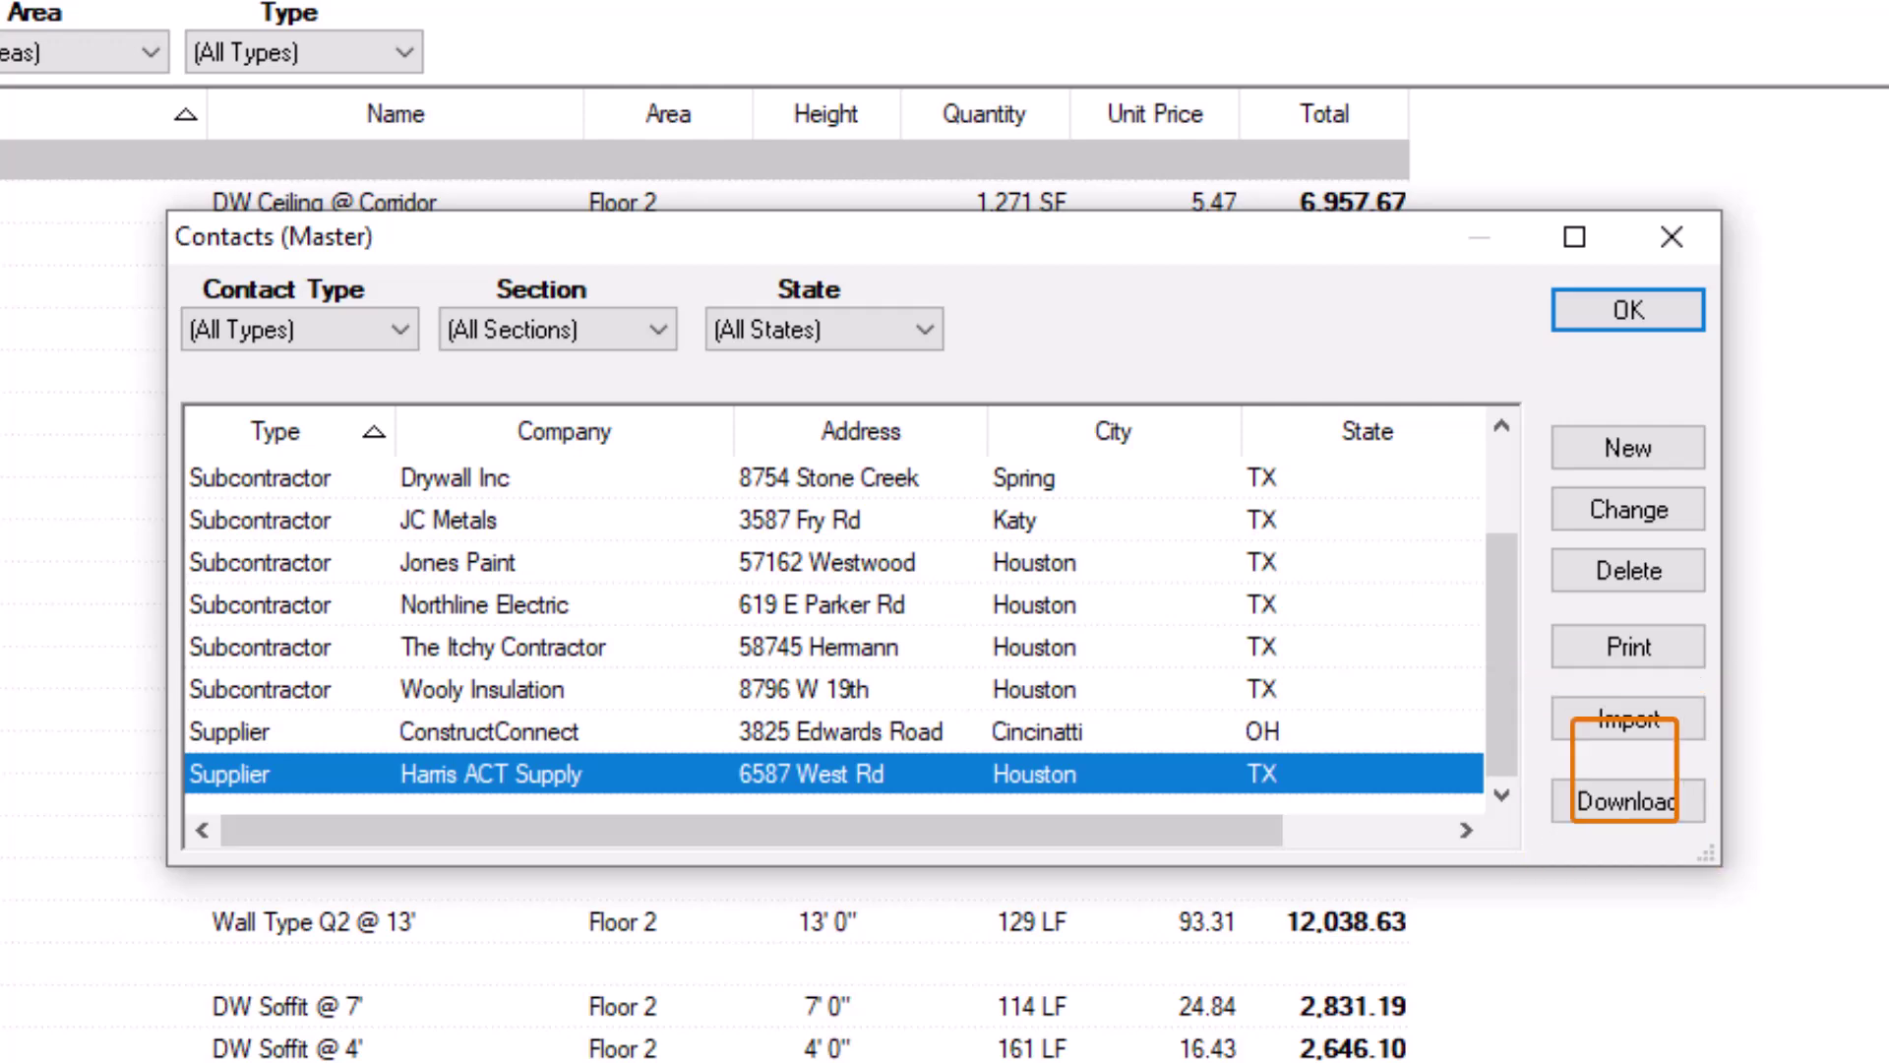
pyautogui.click(1681, 724)
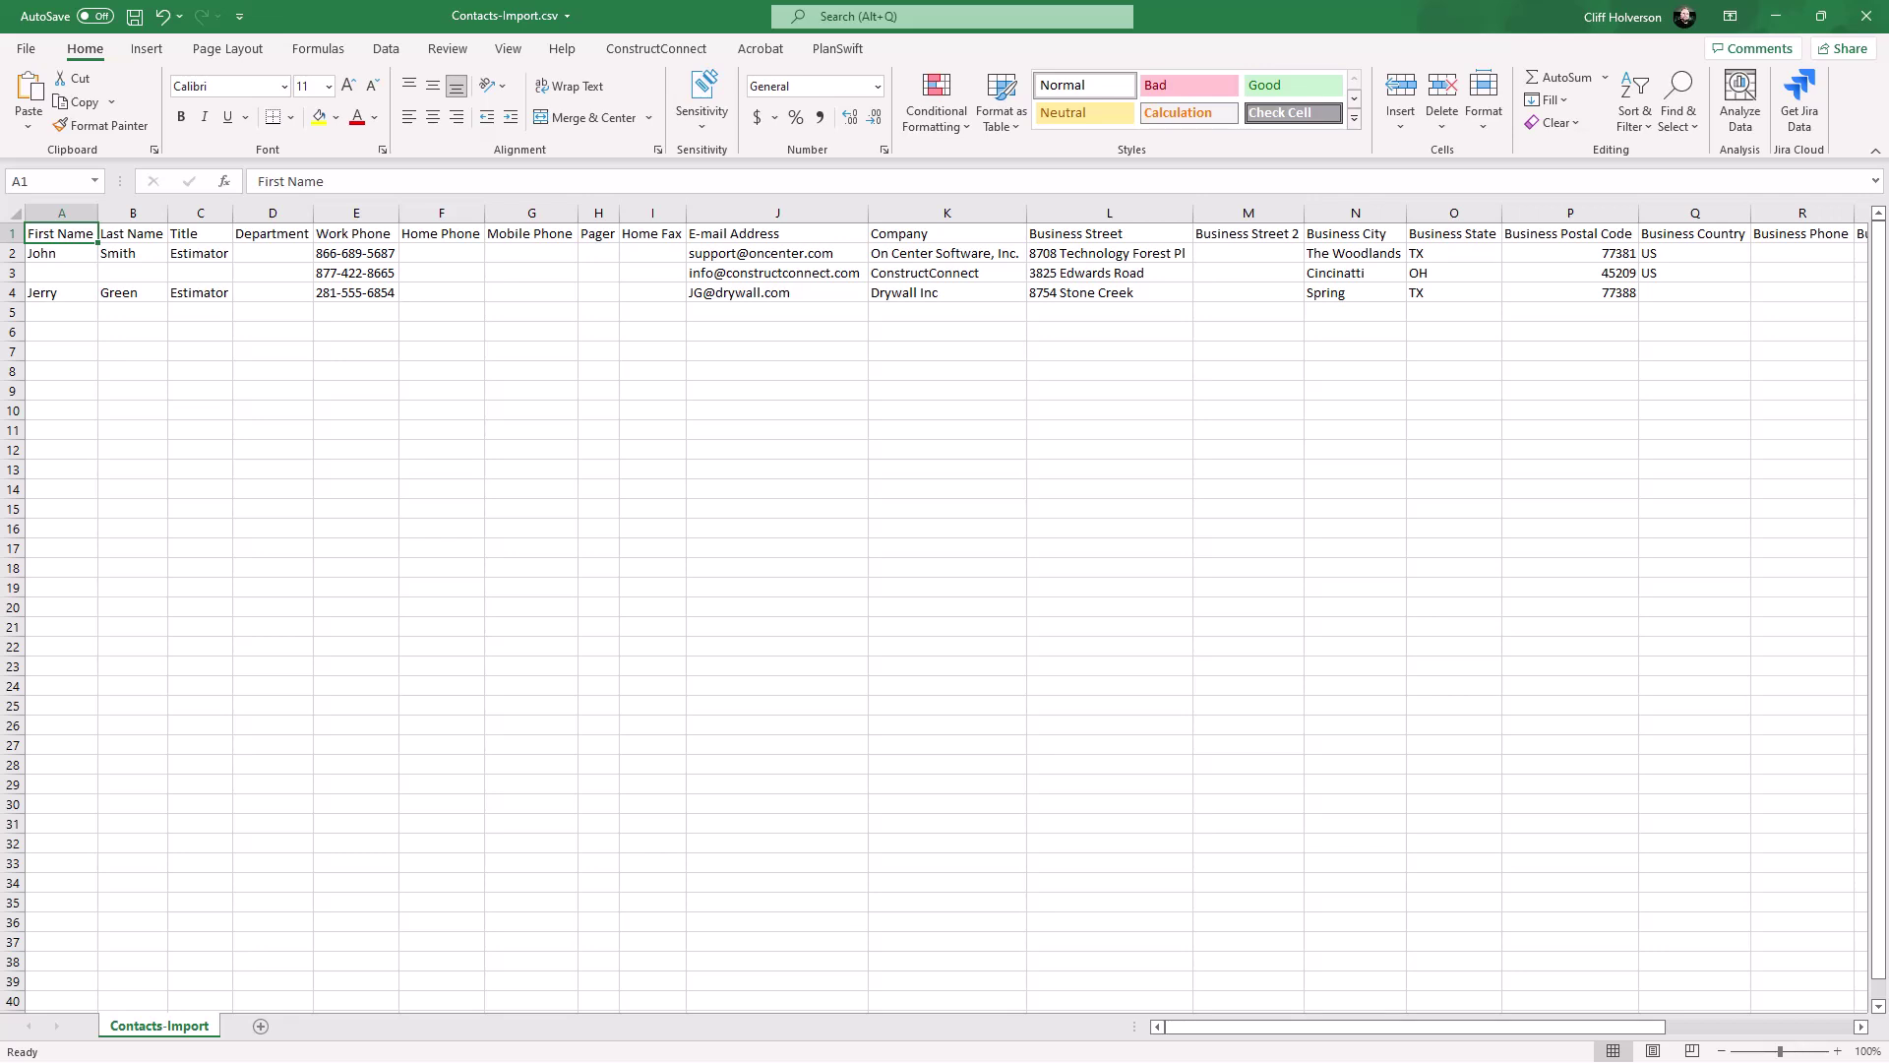
# Step: Enter the new contact's first name, last name, job title Estimator and phone number in row 5
pyautogui.click(53, 312)
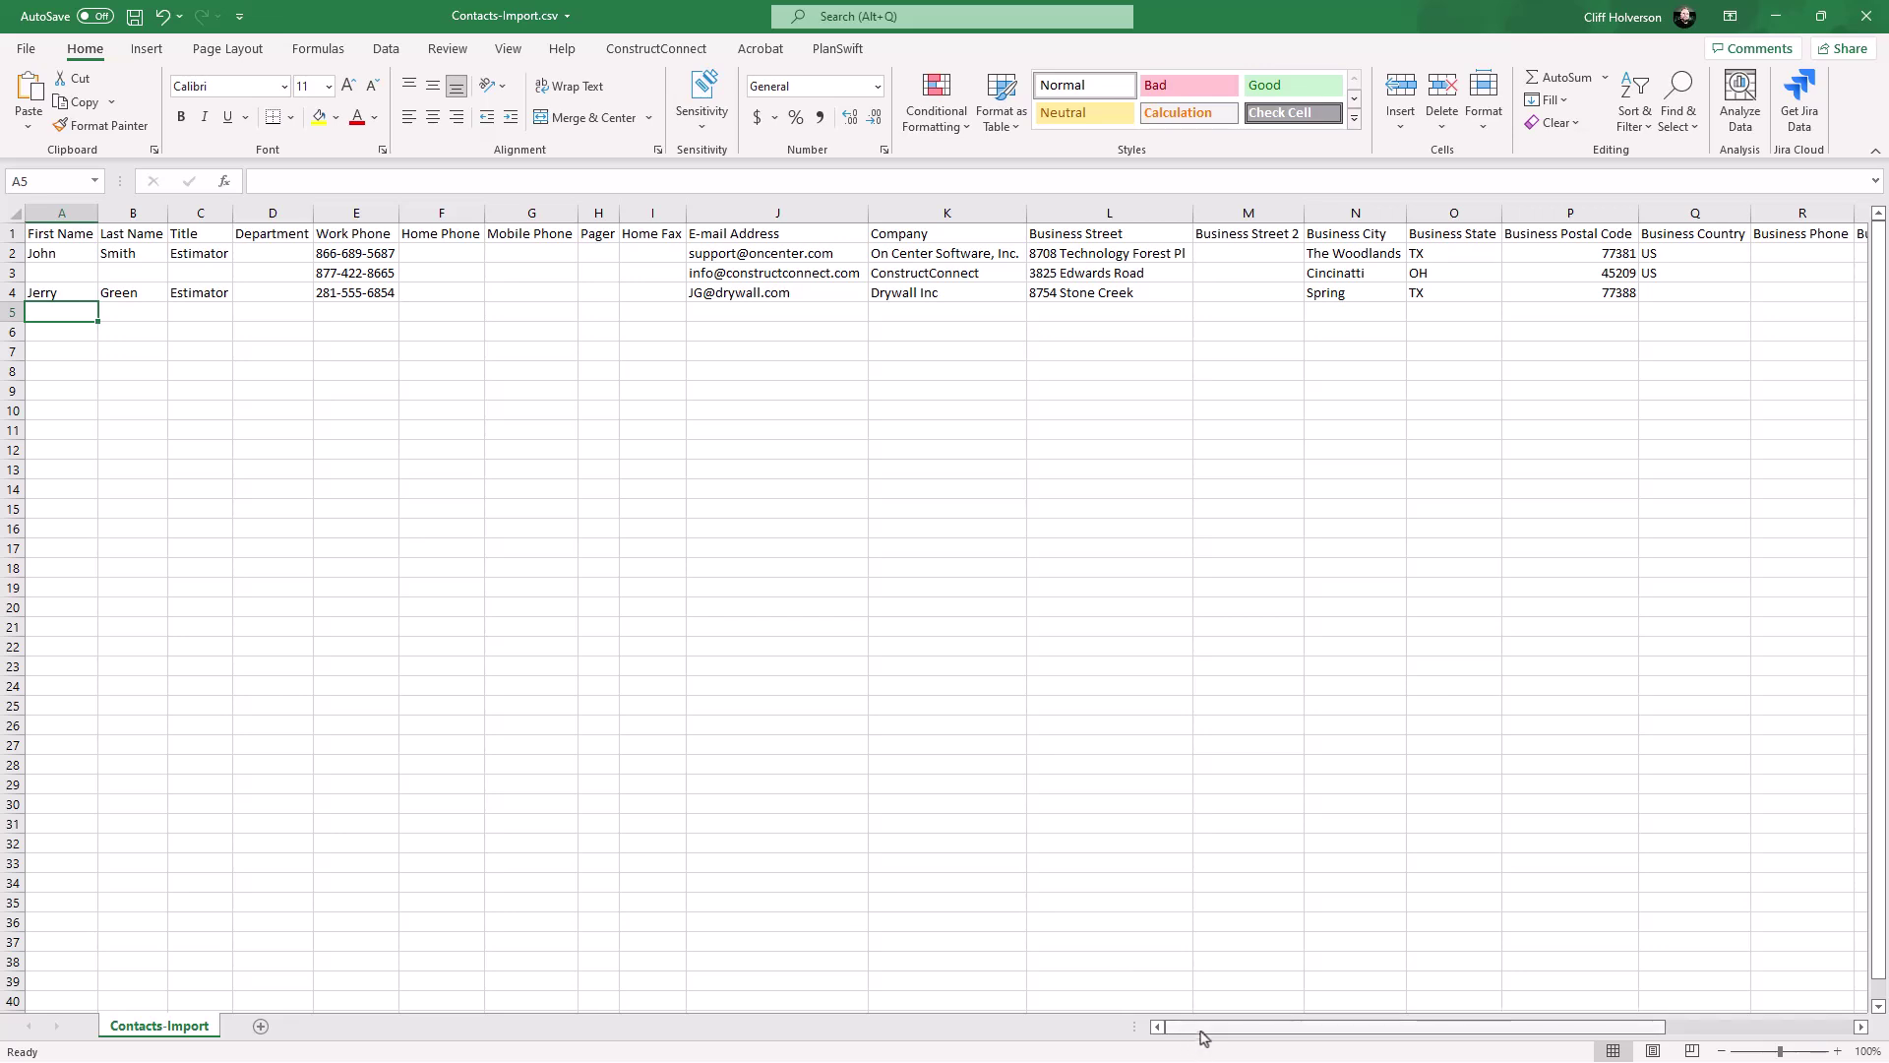
pyautogui.moveTo(1202, 1036); pyautogui.dragTo(1461, 1026)
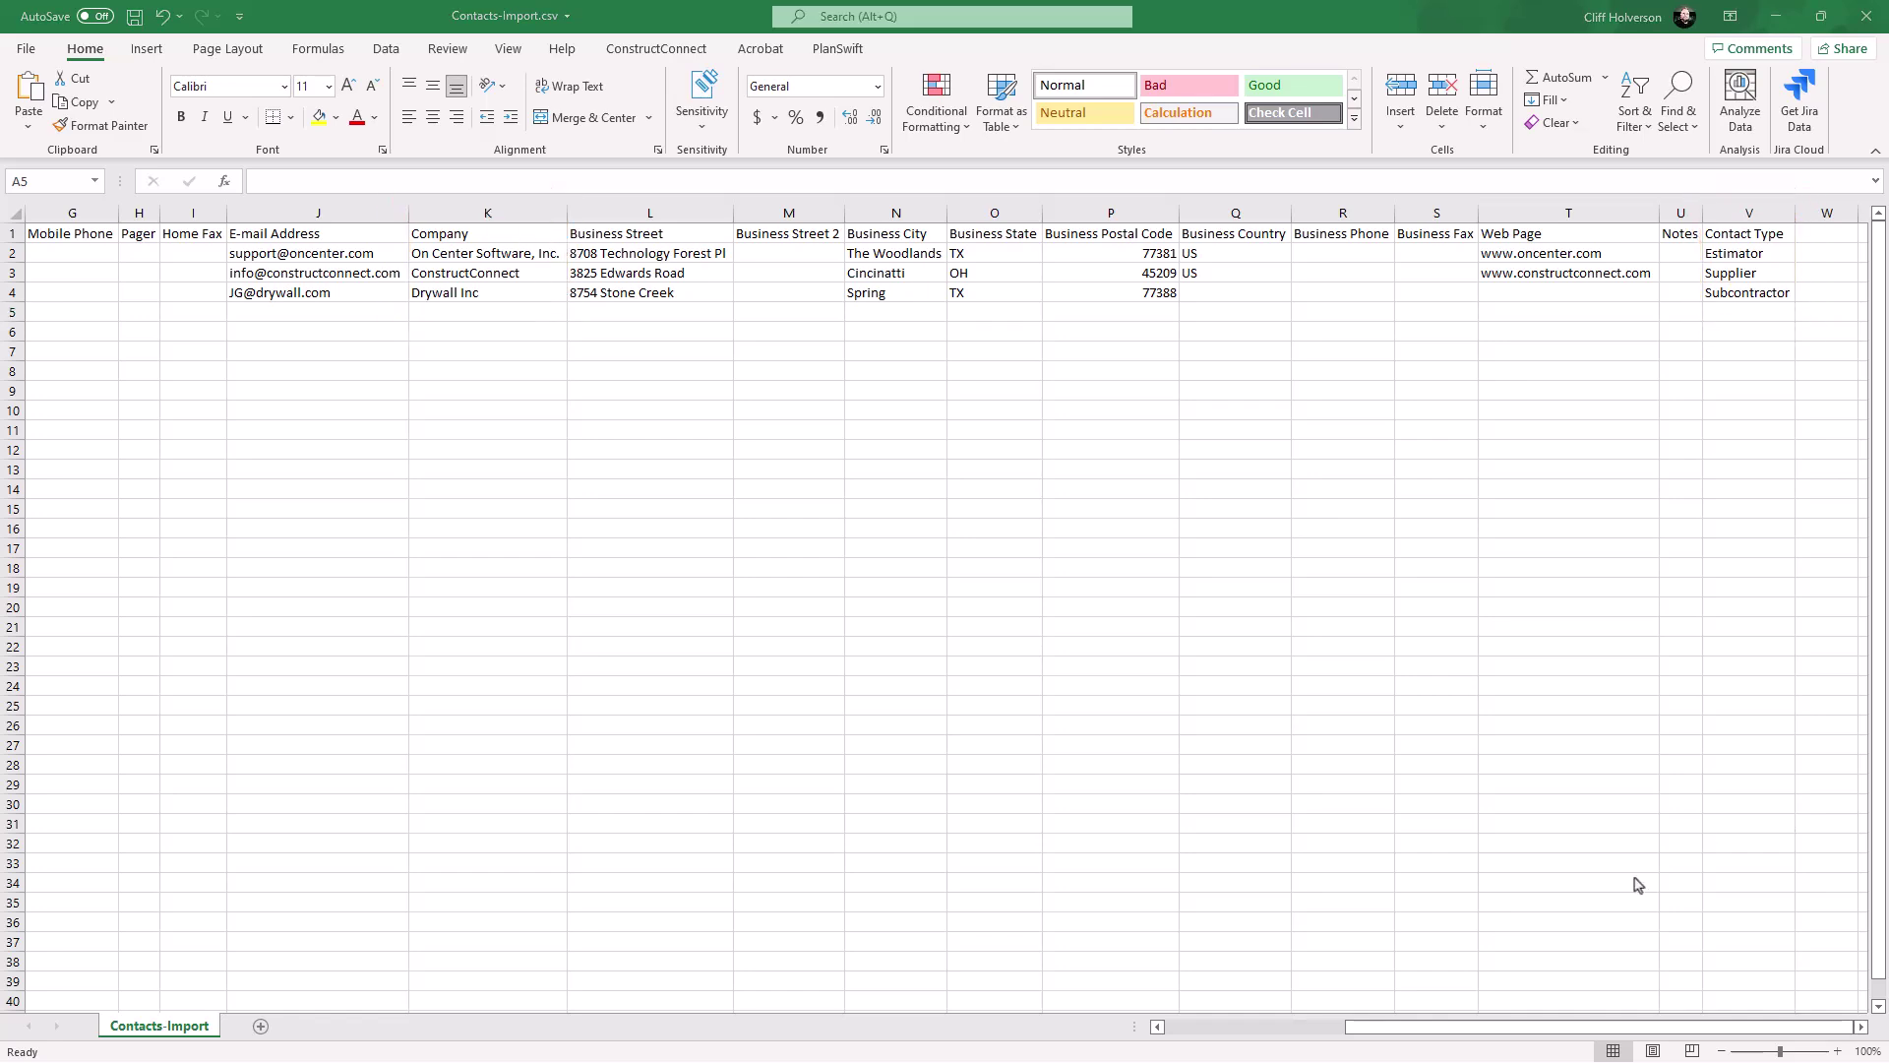
pyautogui.click(1185, 1029)
pyautogui.press('Tab')
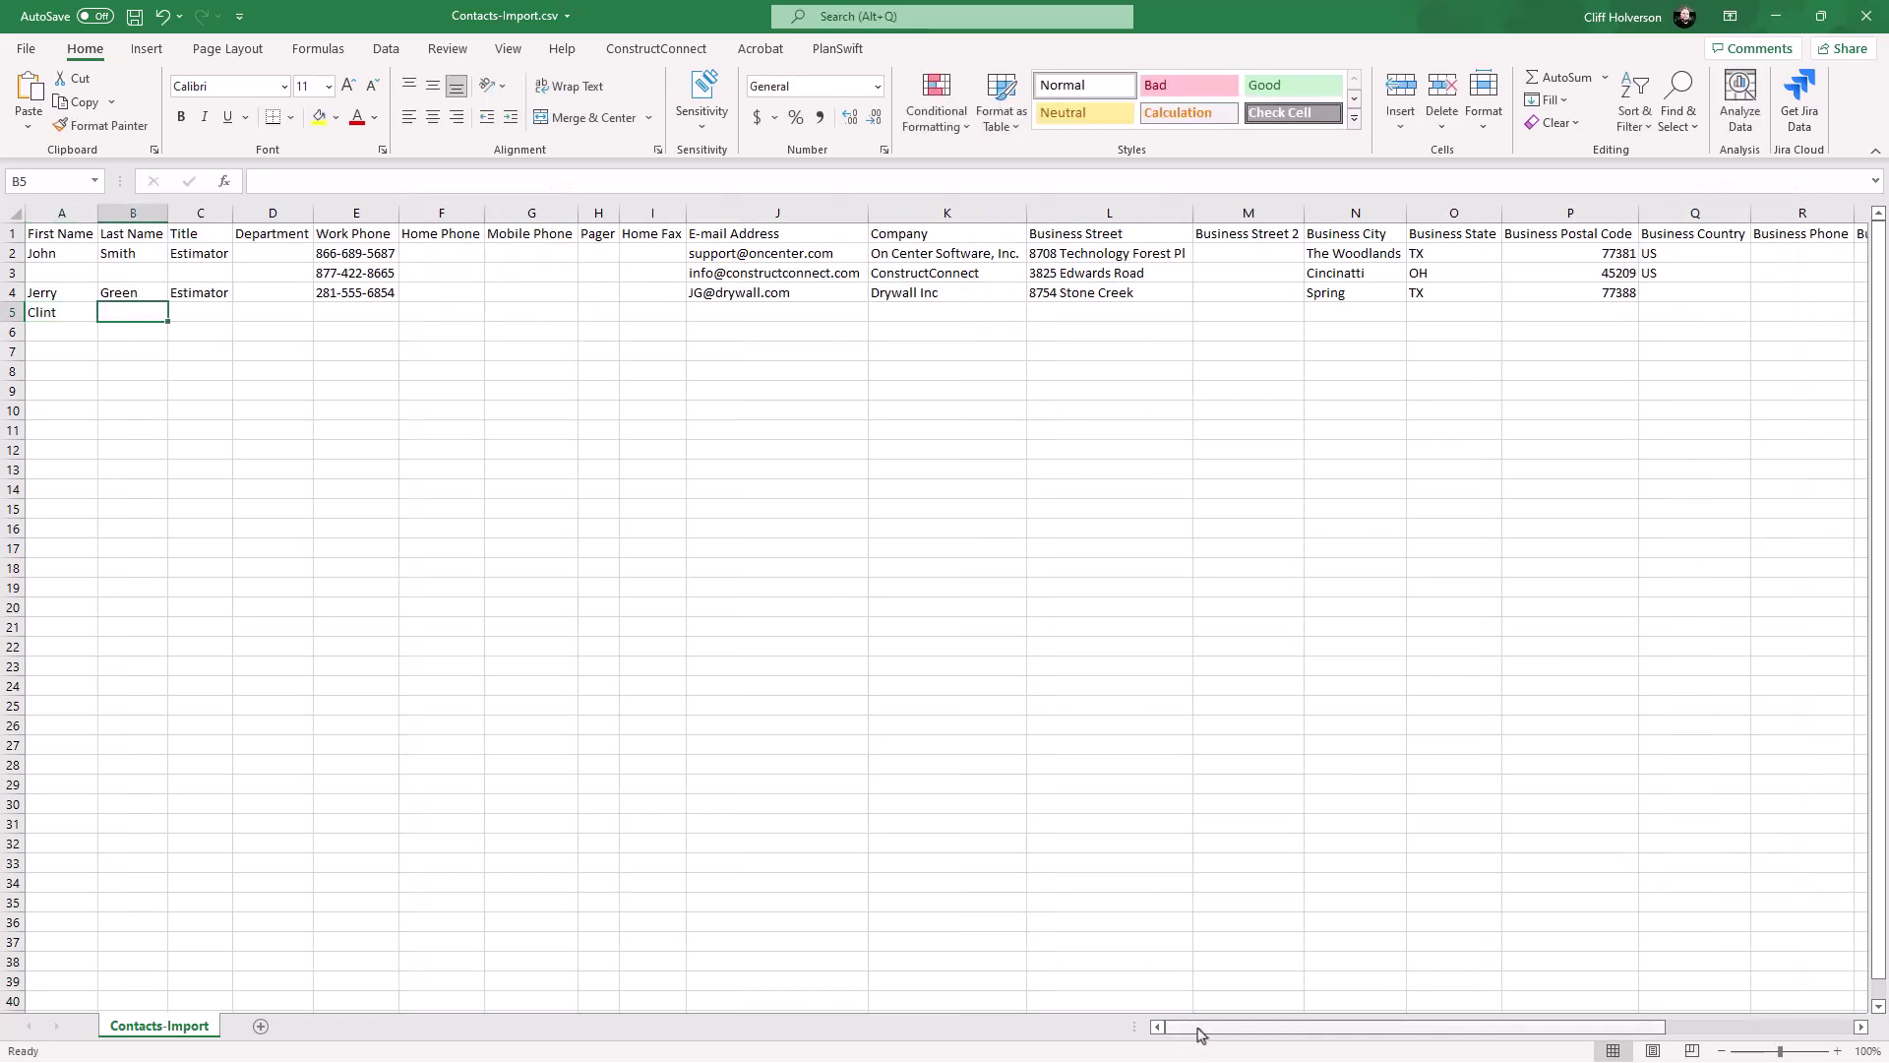
pyautogui.press('Tab')
pyautogui.write('Estimator')
pyautogui.press('Tab')
pyautogui.press('Tab')
pyautogui.write('855-654-12')
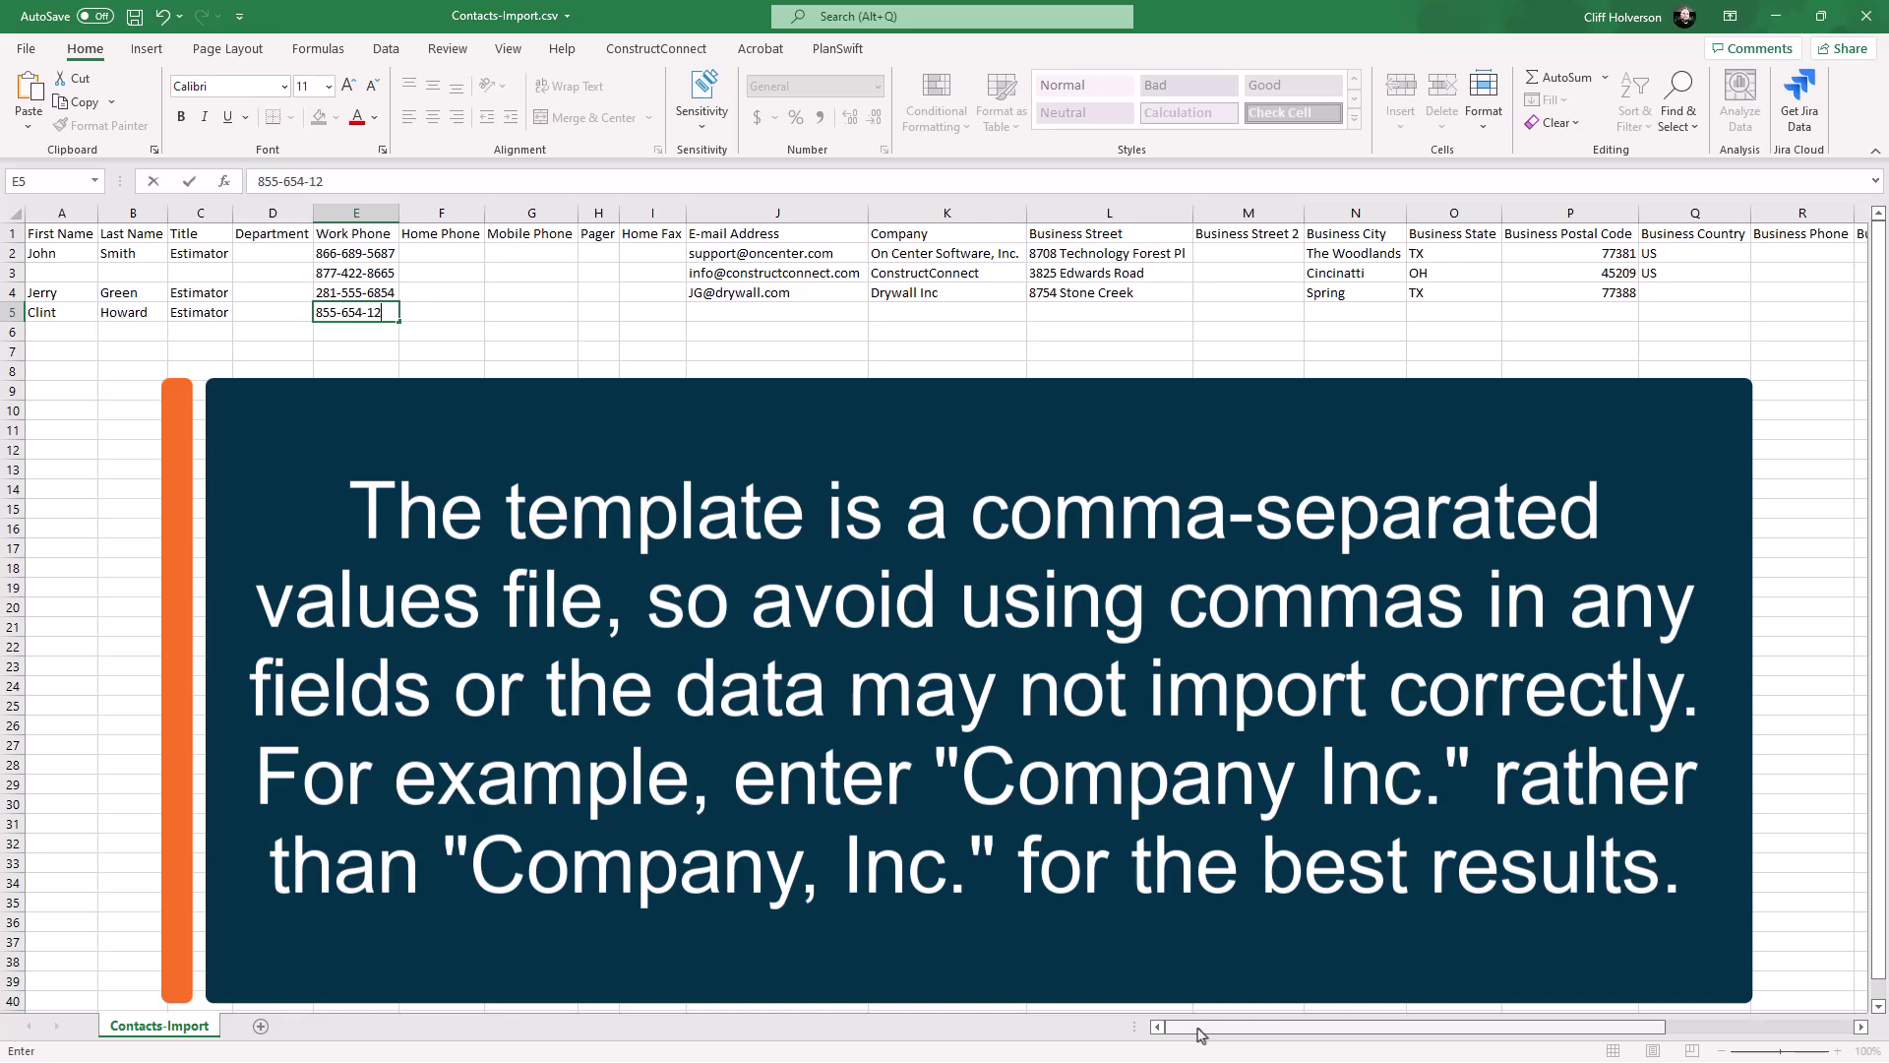
# Step: Fill in the contact's e-mail, company Howard Construction, street, Houston, TX, ZIP code and US
pyautogui.click(784, 311)
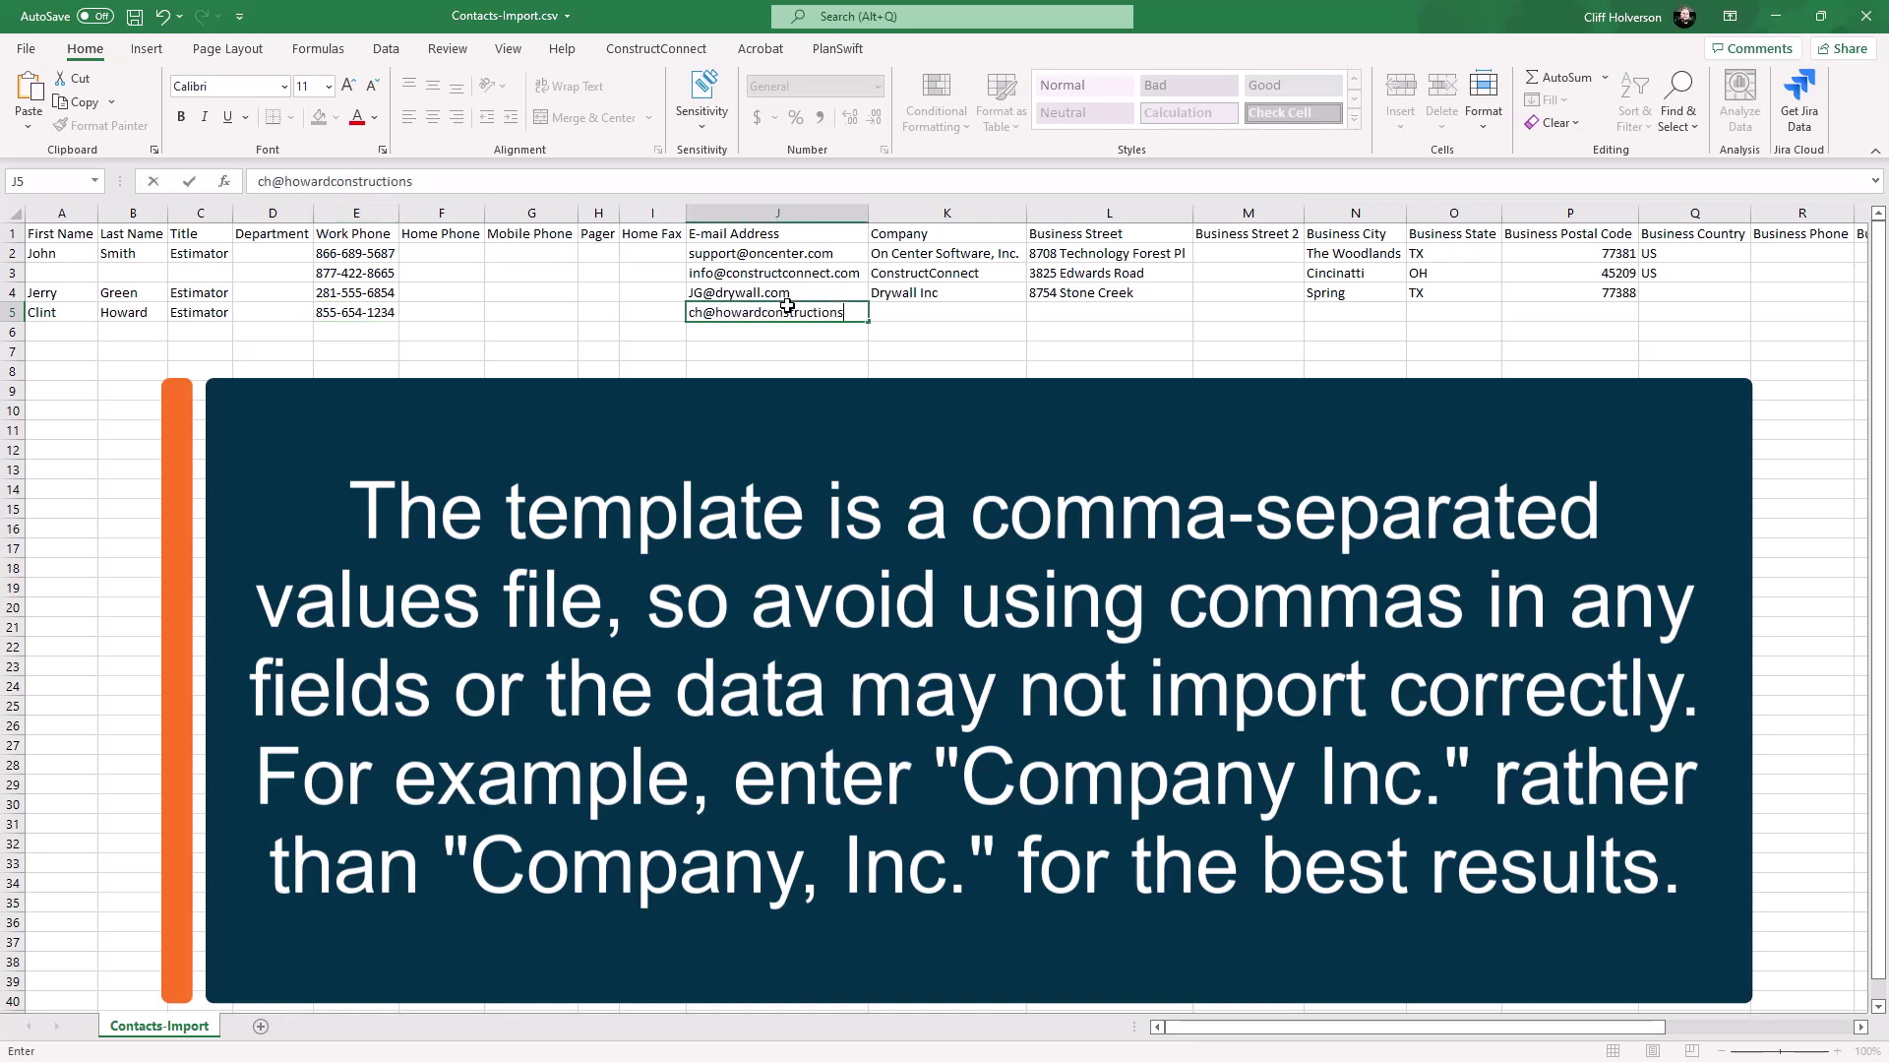
pyautogui.press('Tab')
pyautogui.write('Howa')
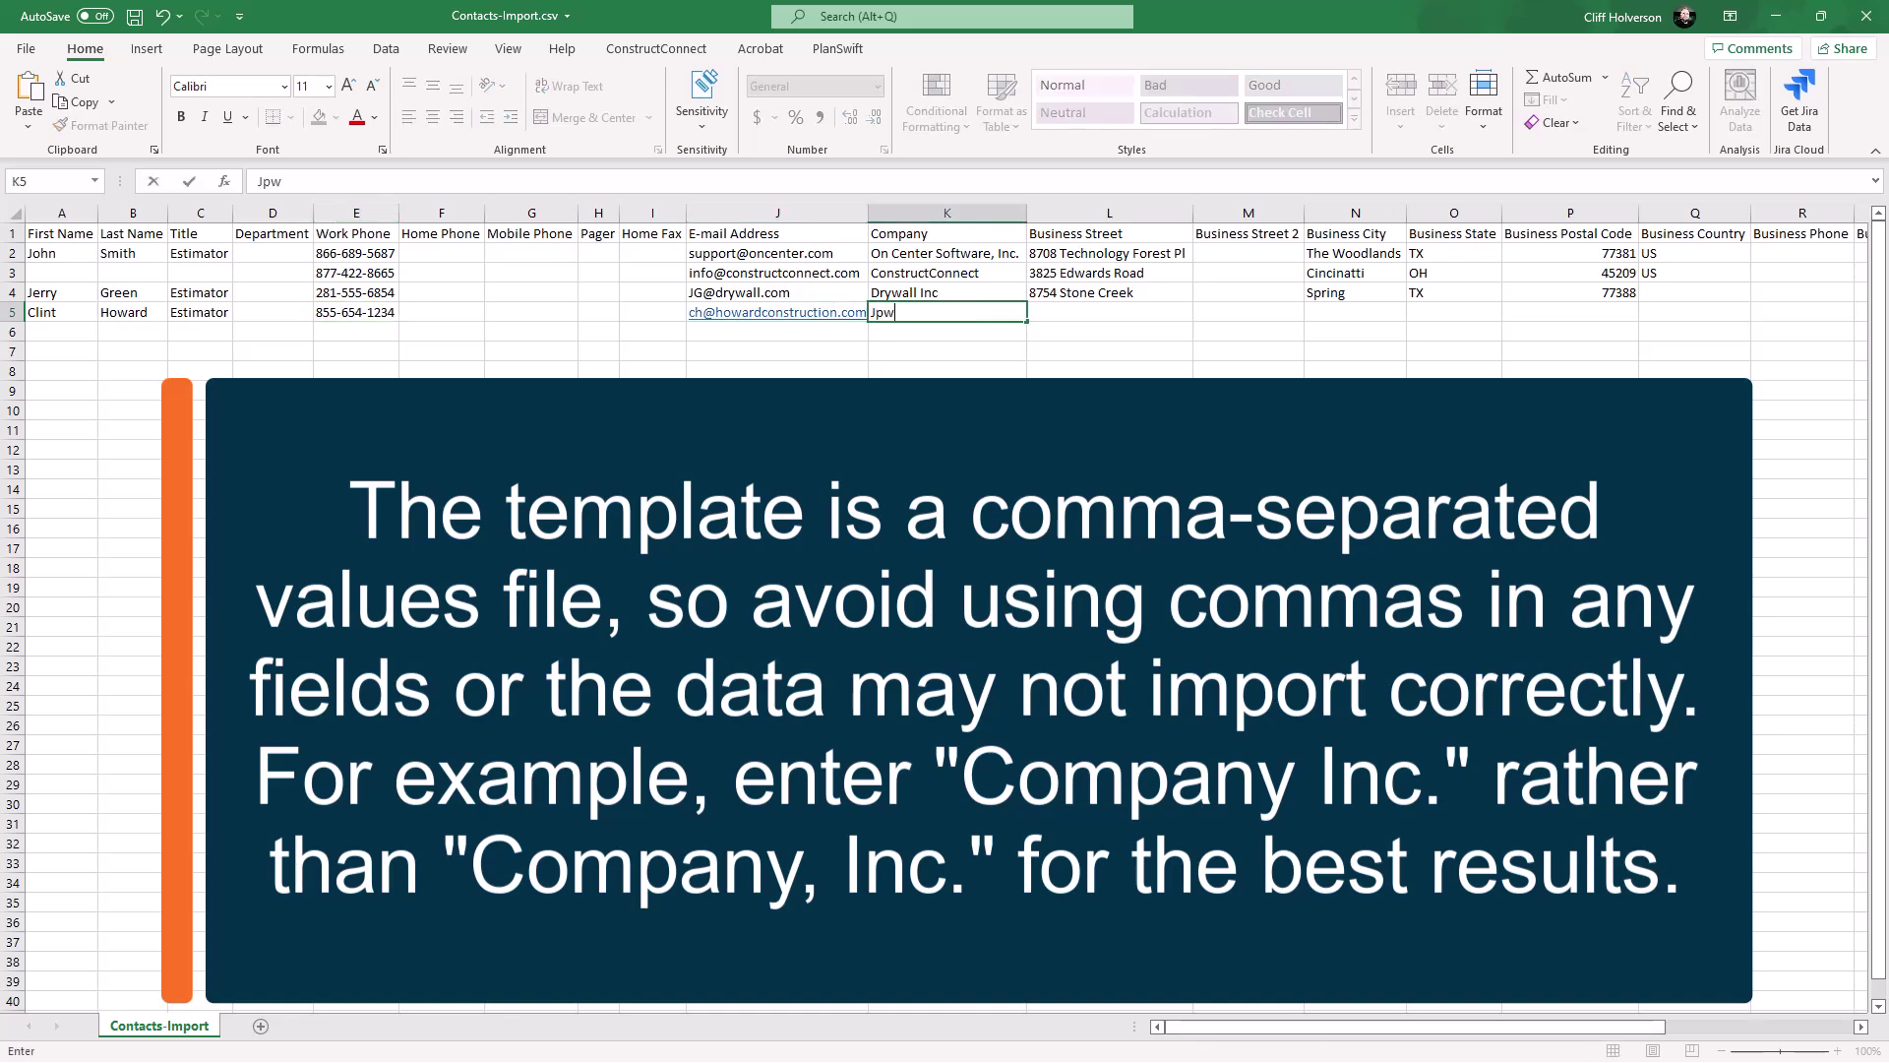
pyautogui.write('rd Construction')
pyautogui.press('Tab')
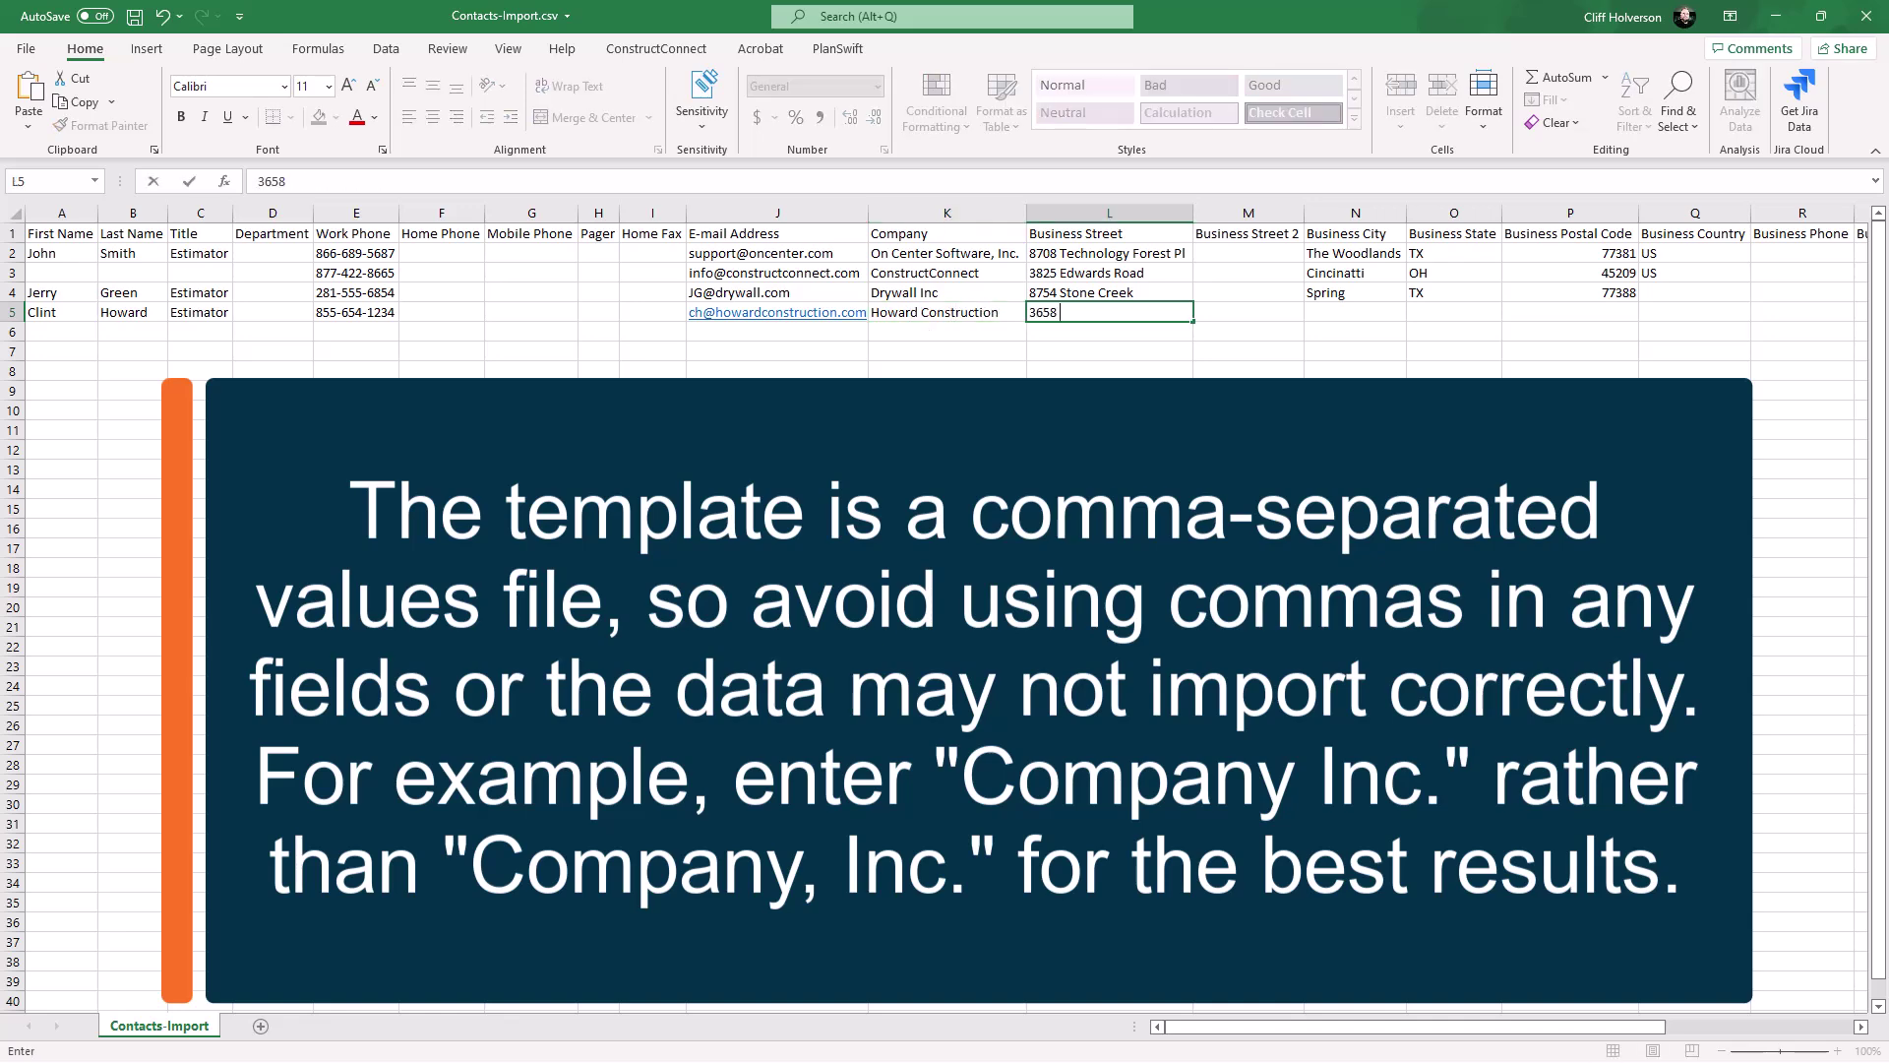
pyautogui.press('Tab')
pyautogui.press('Tab')
pyautogui.write('Houston')
pyautogui.press('Tab')
pyautogui.write('TX')
pyautogui.press('Tab')
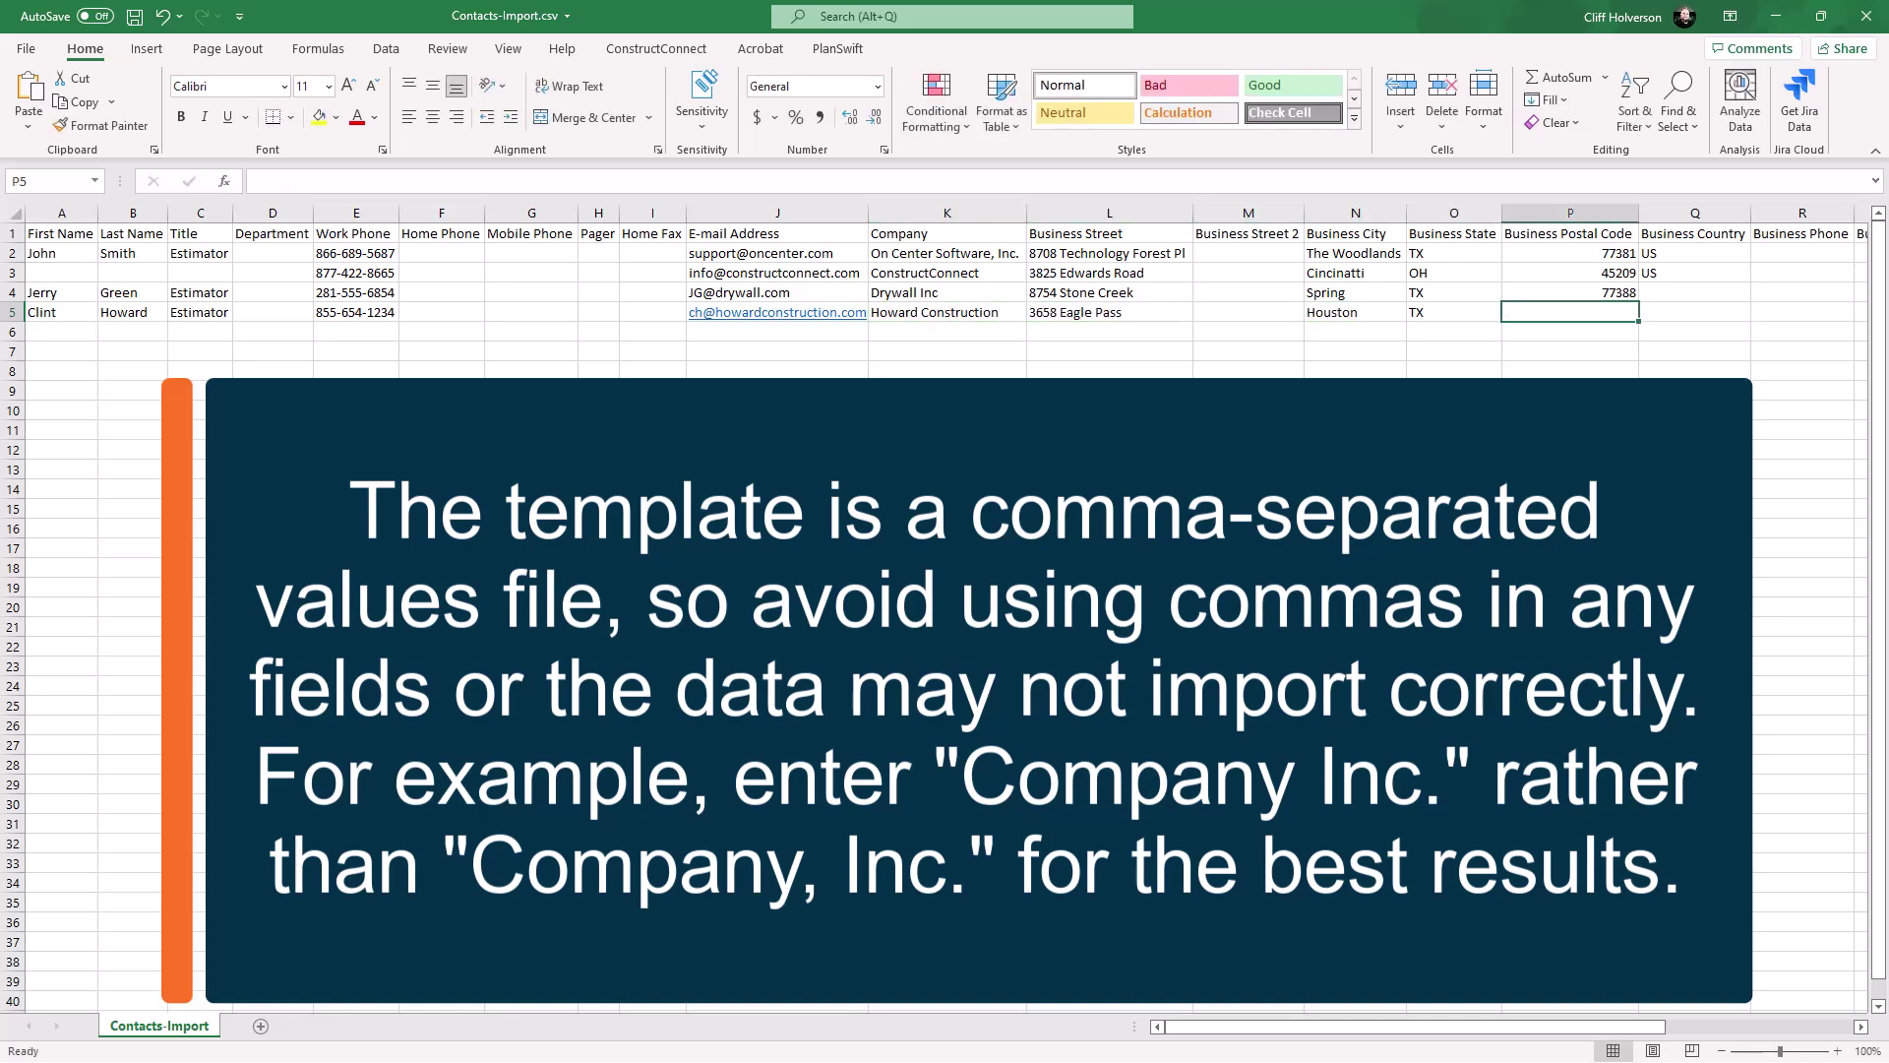
pyautogui.write('77090')
pyautogui.press('Tab')
pyautogui.write('US')
pyautogui.press('Tab')
pyautogui.press('Tab')
pyautogui.press('Tab')
pyautogui.press('Tab')
pyautogui.press('Tab')
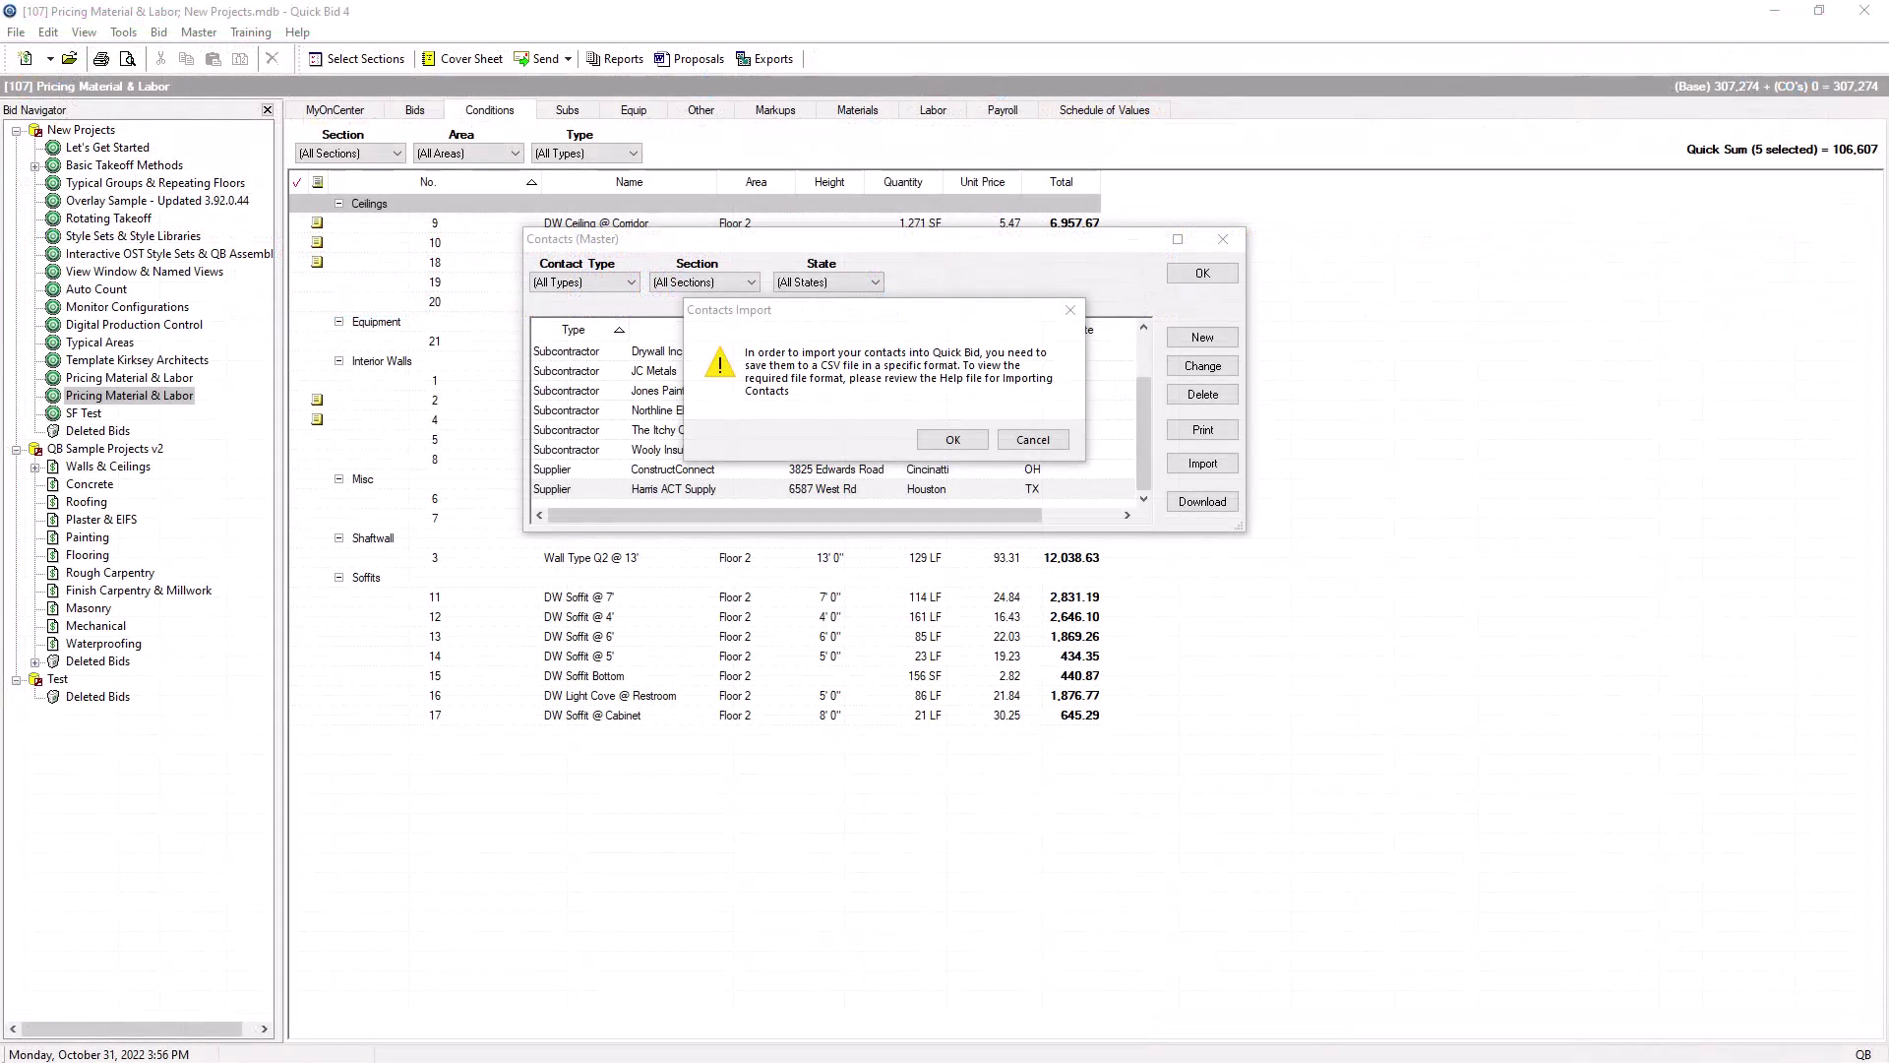
# Step: Import Contacts-Import.csv into the master Contacts list, confirming 4 contacts imported
pyautogui.click(952, 439)
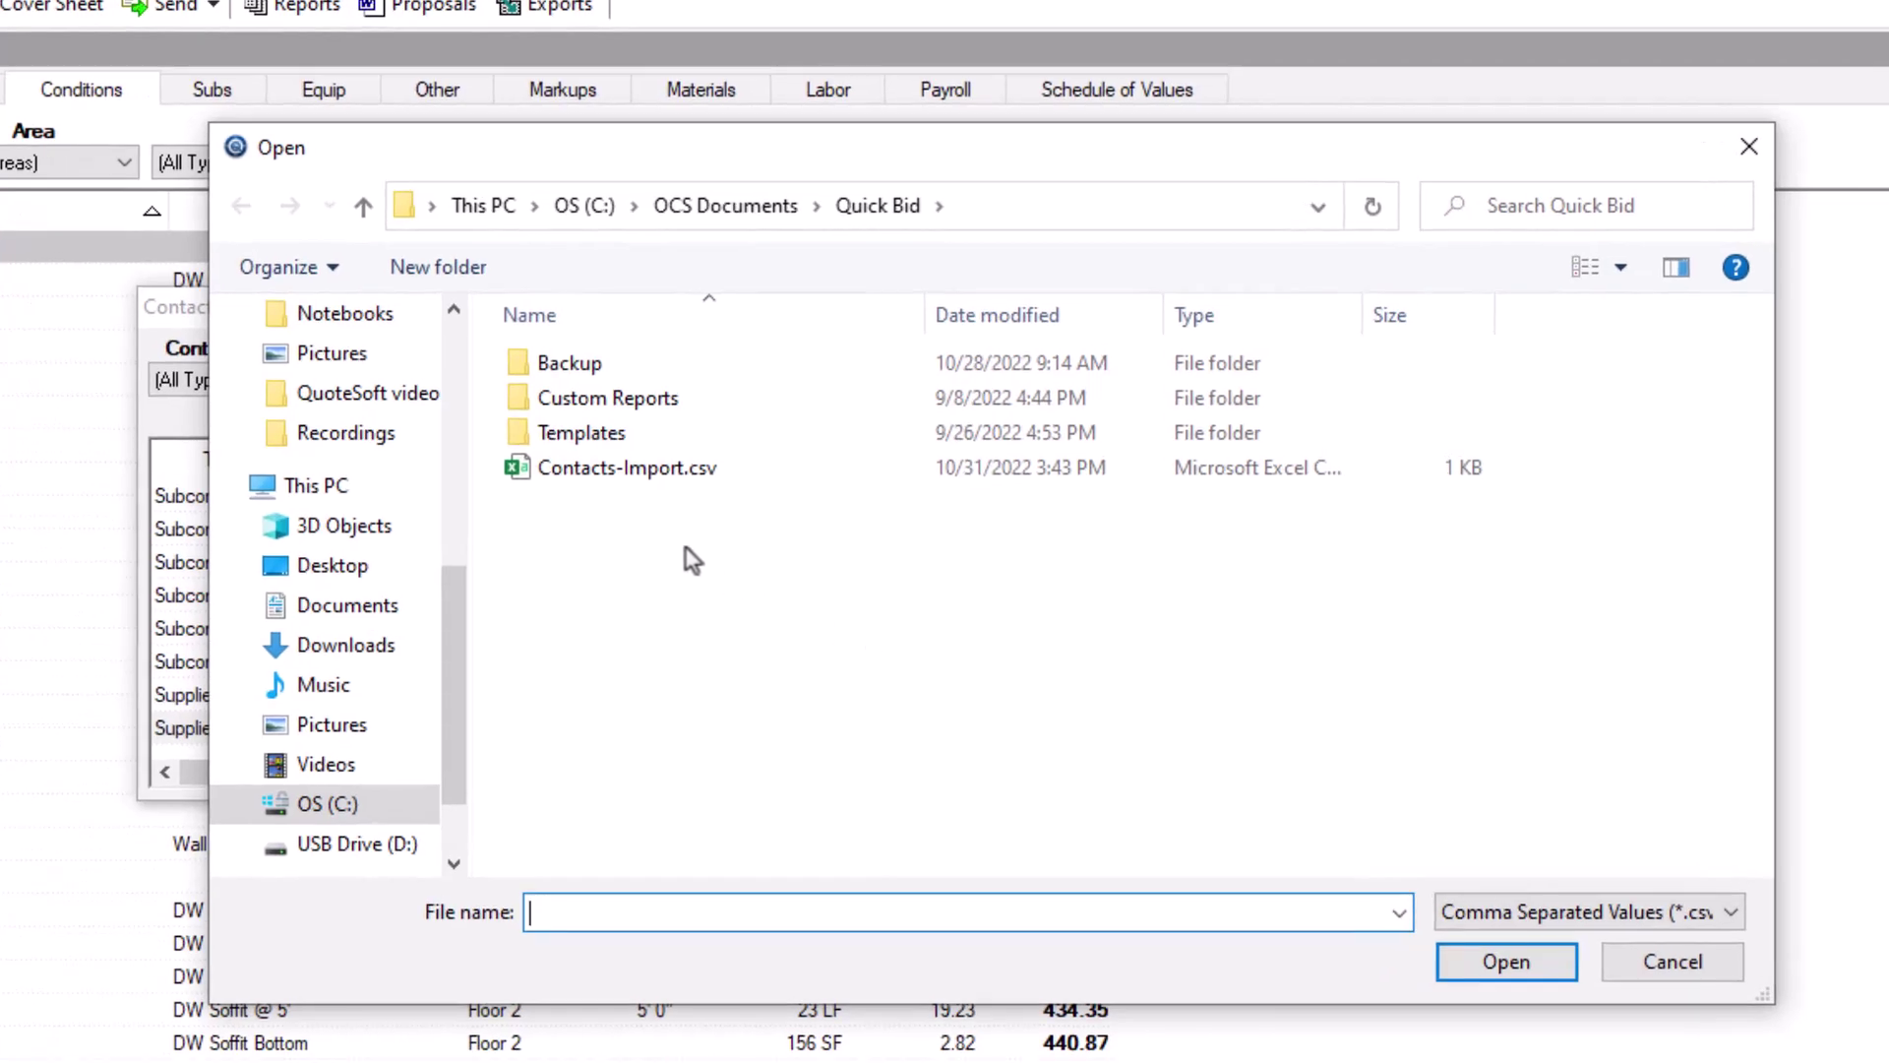
pyautogui.doubleClick(633, 469)
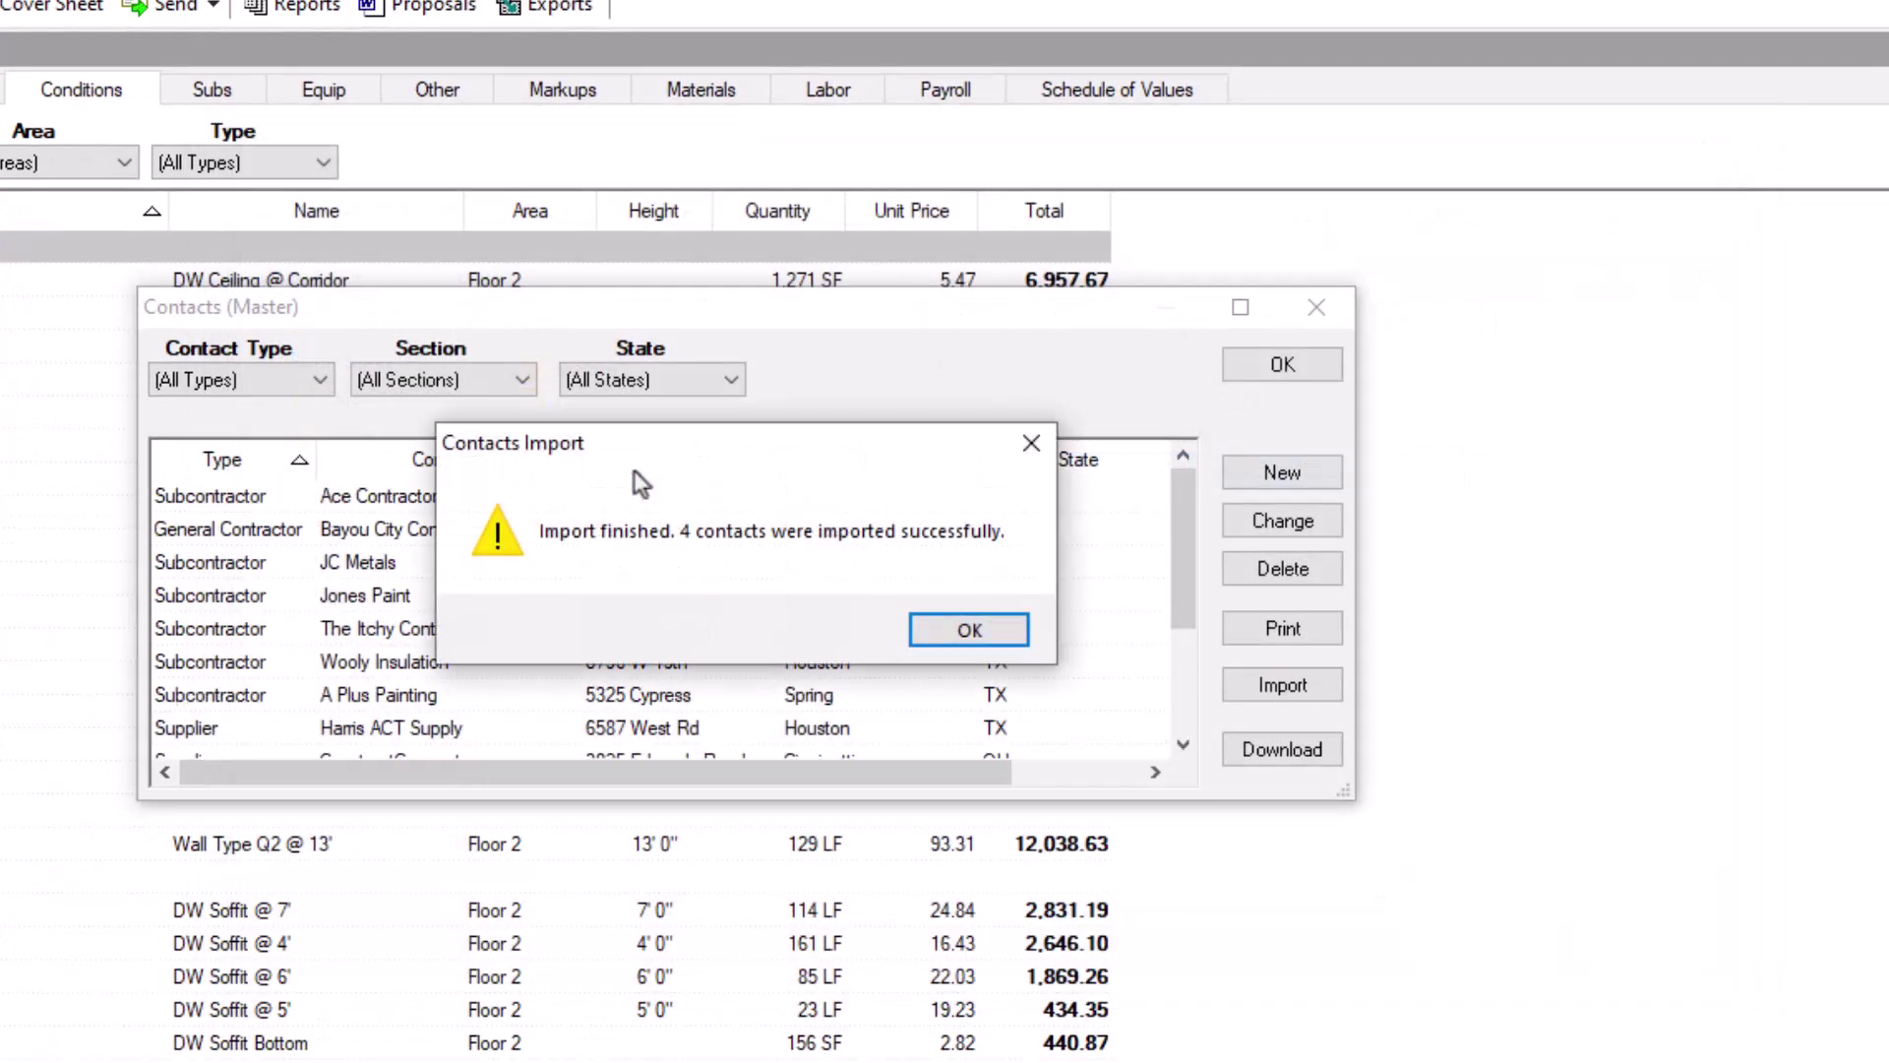
pyautogui.click(979, 630)
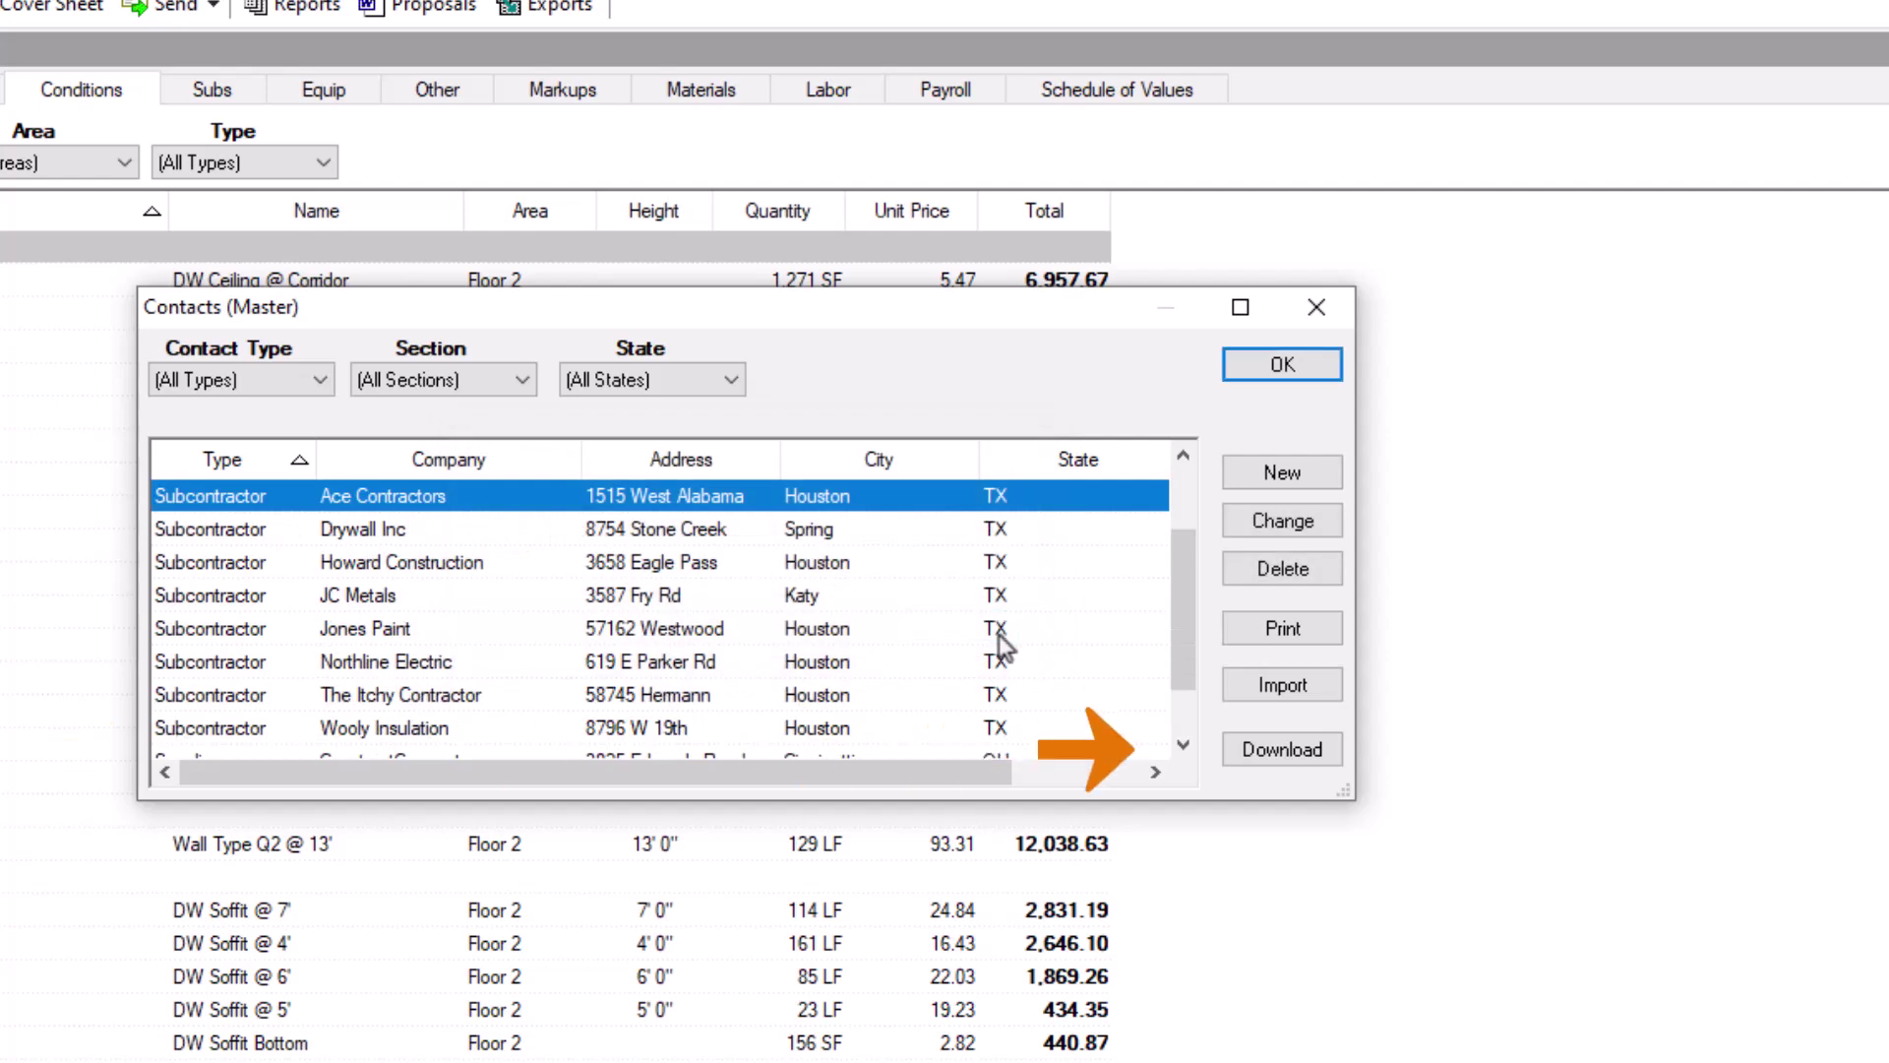
# Step: Download the local TX suppliers from the eQuote server, adding 306 new suppliers
pyautogui.click(1328, 753)
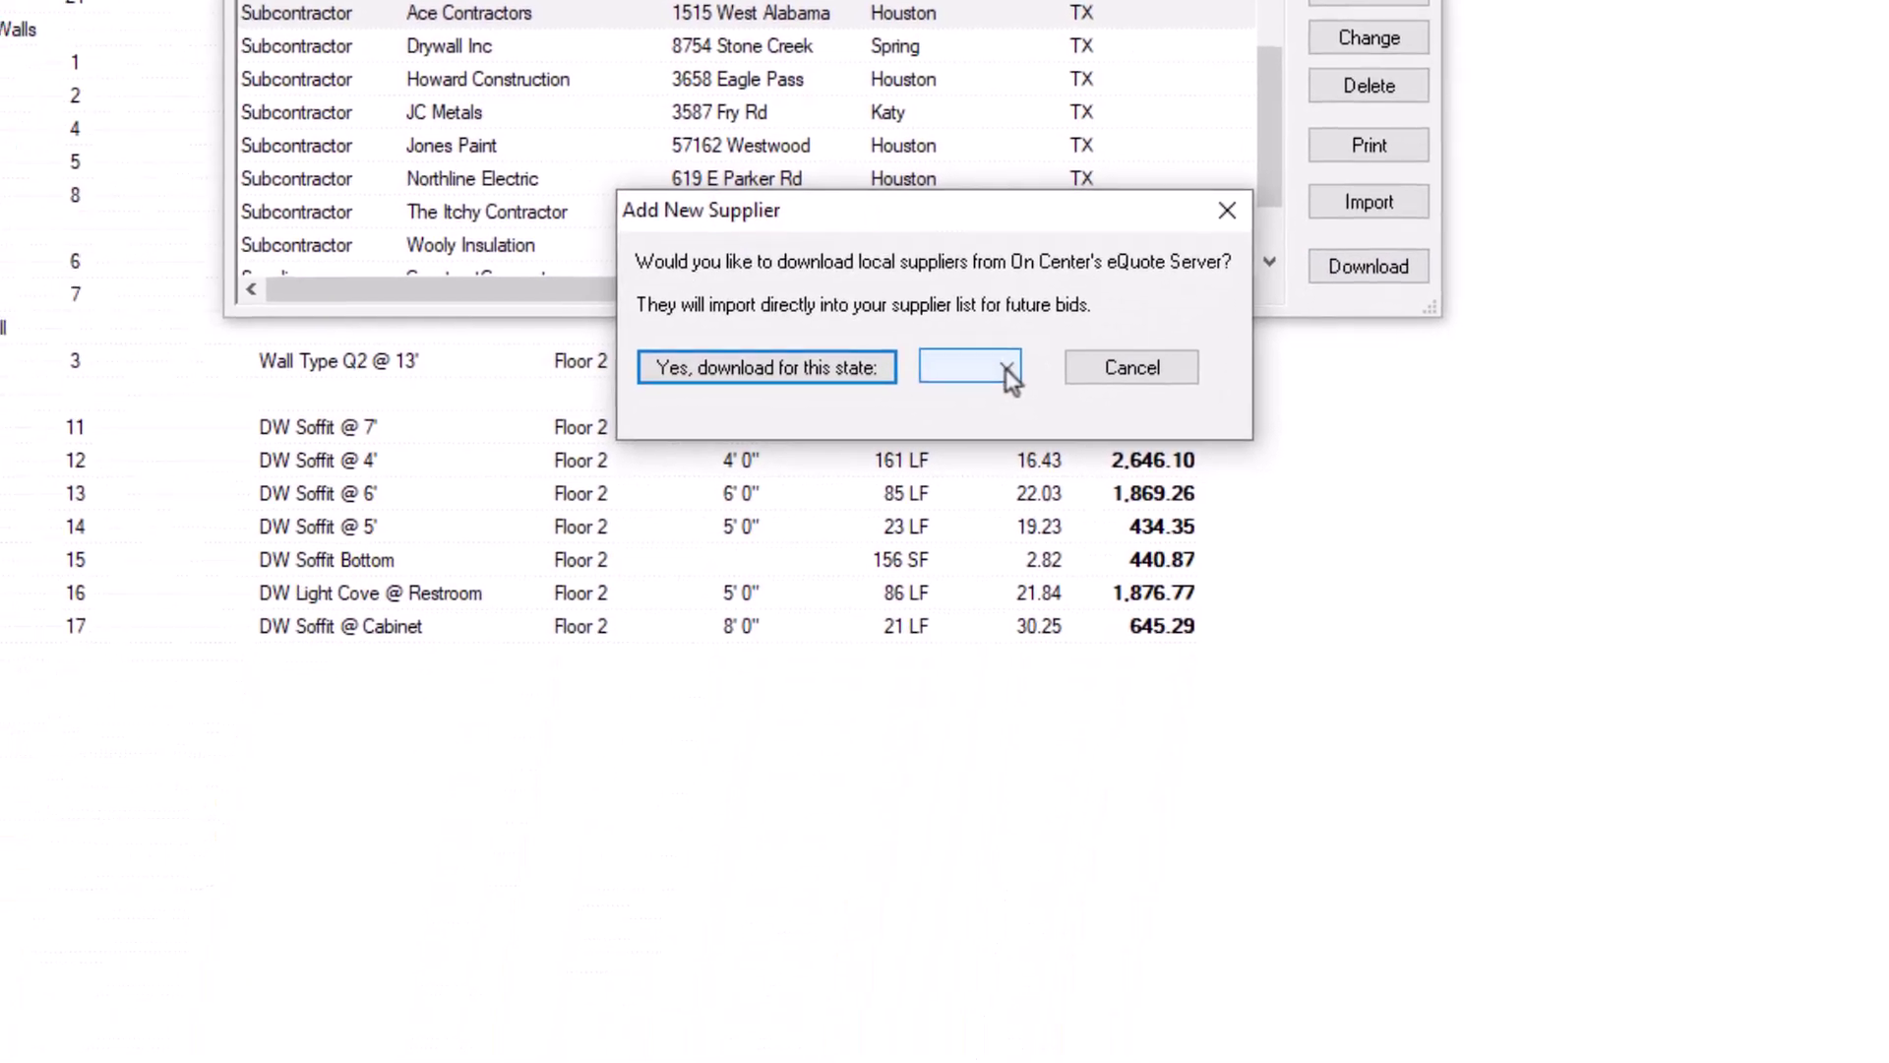
pyautogui.click(920, 849)
pyautogui.moveTo(1008, 403); pyautogui.dragTo(1006, 654)
pyautogui.click(969, 810)
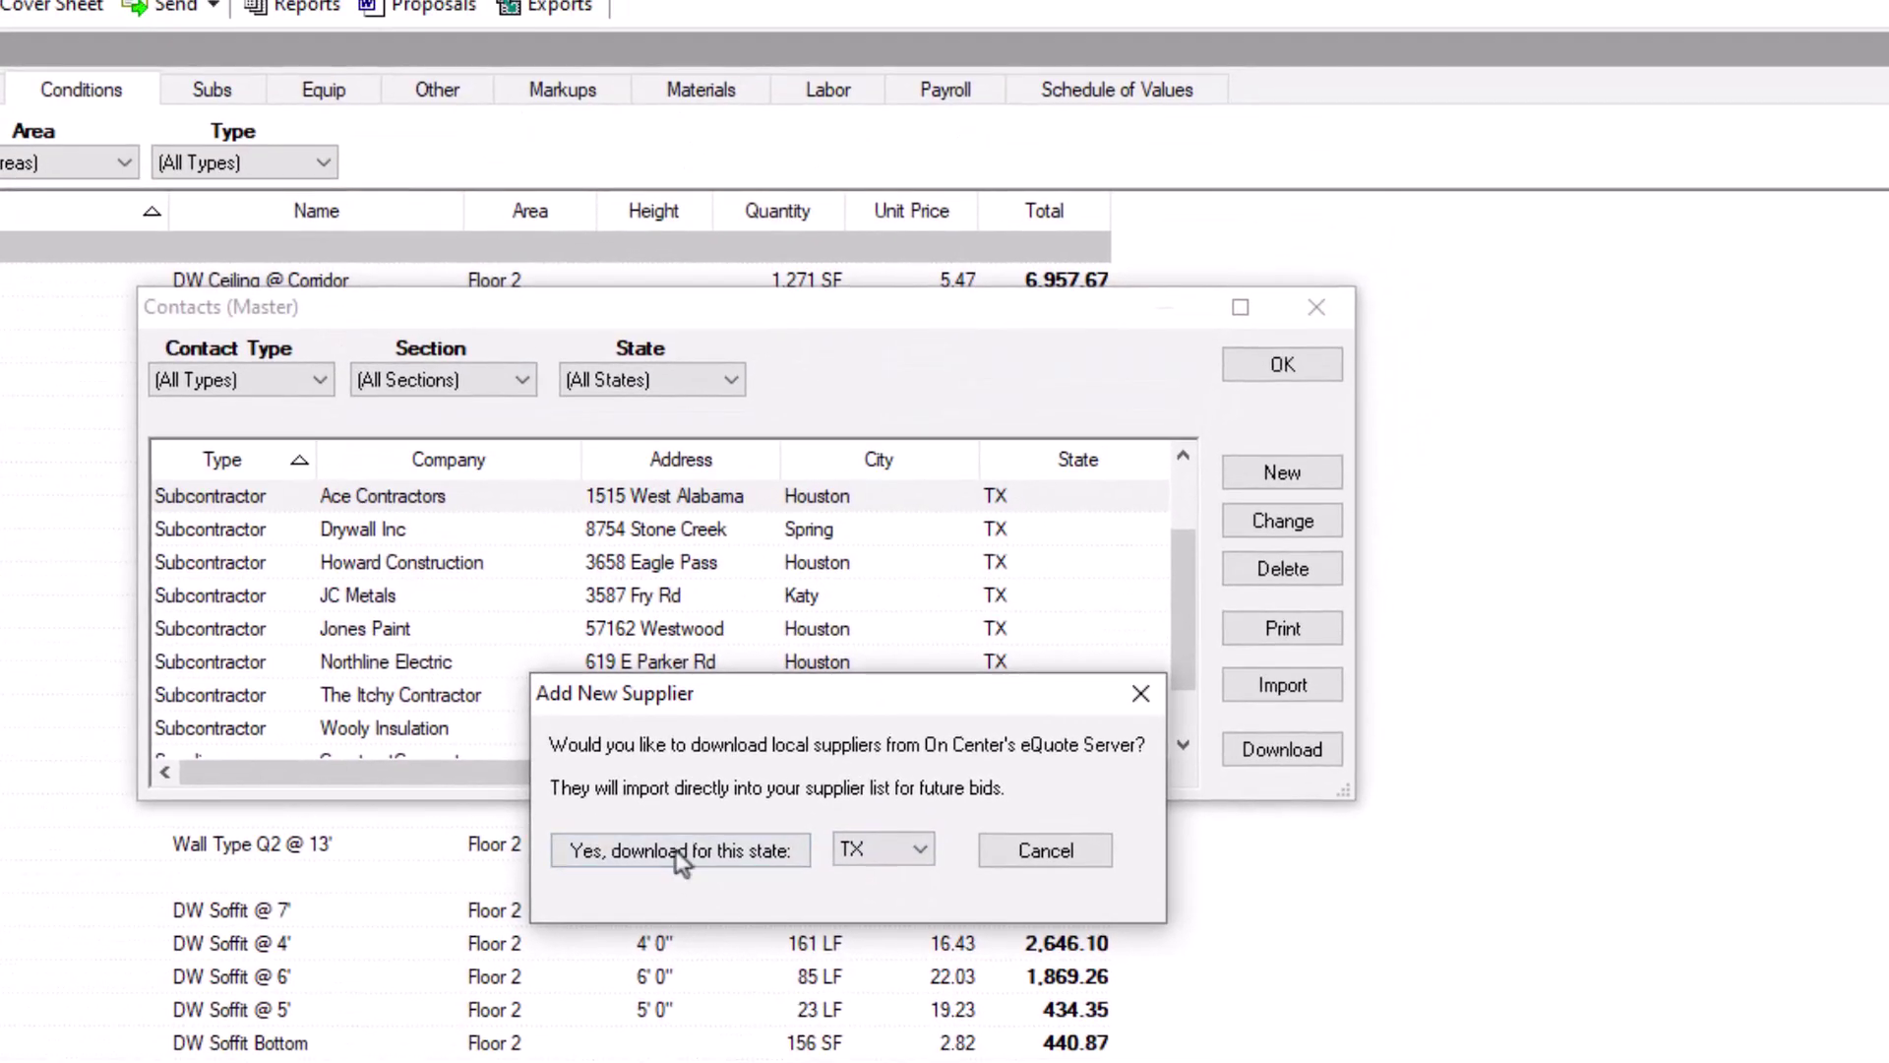
pyautogui.click(676, 850)
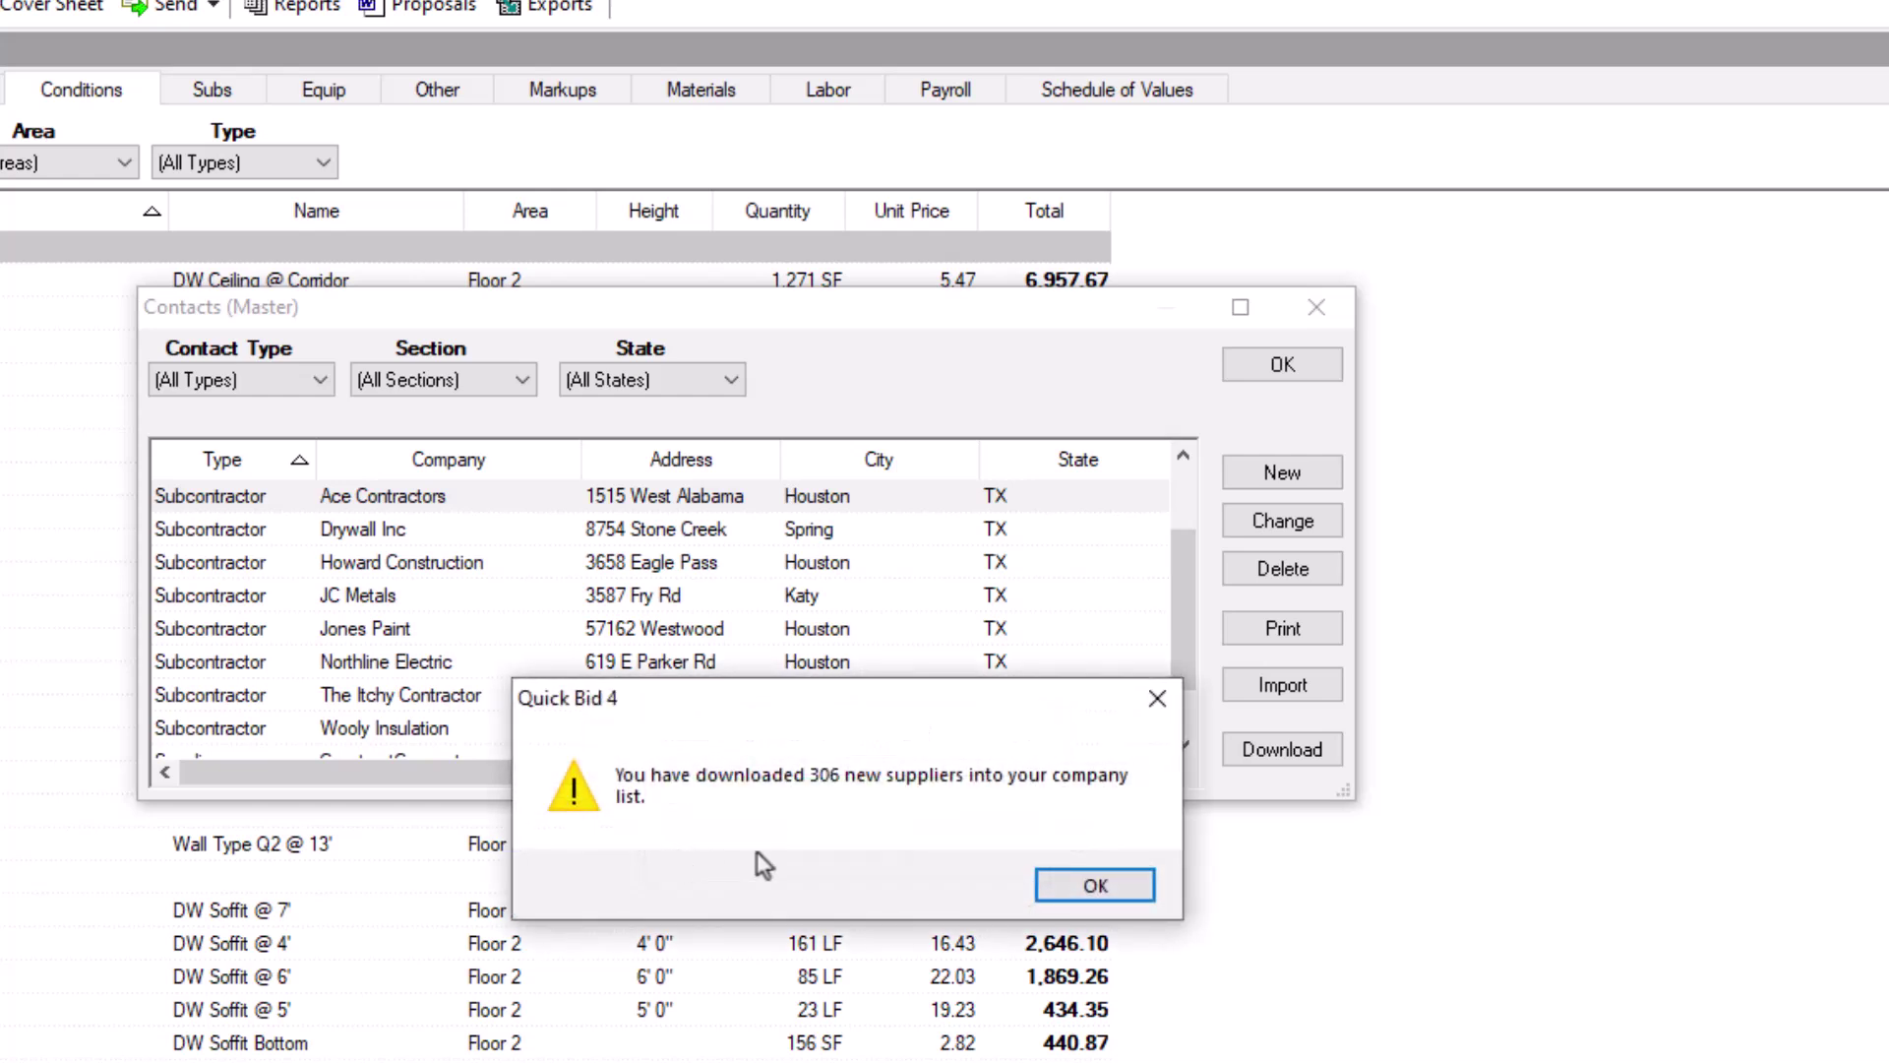
pyautogui.click(1090, 883)
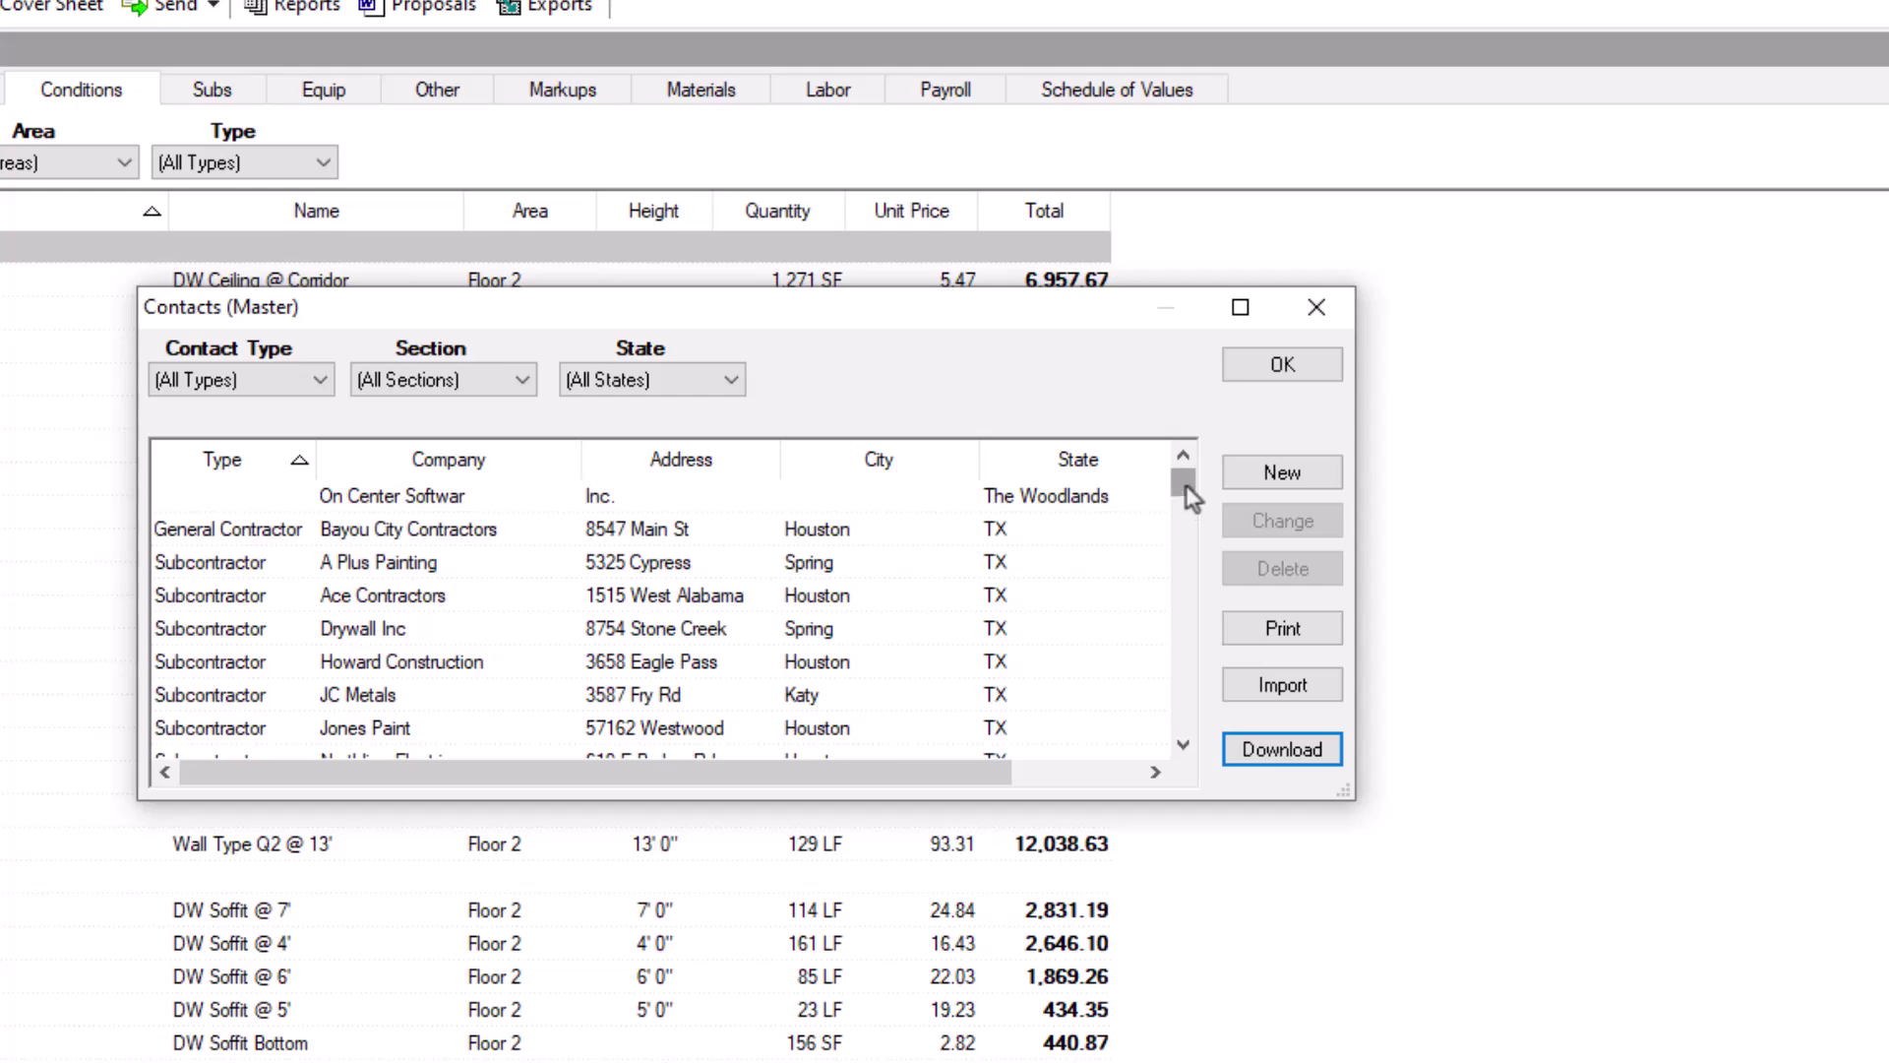
pyautogui.moveTo(1184, 486); pyautogui.dragTo(1184, 498)
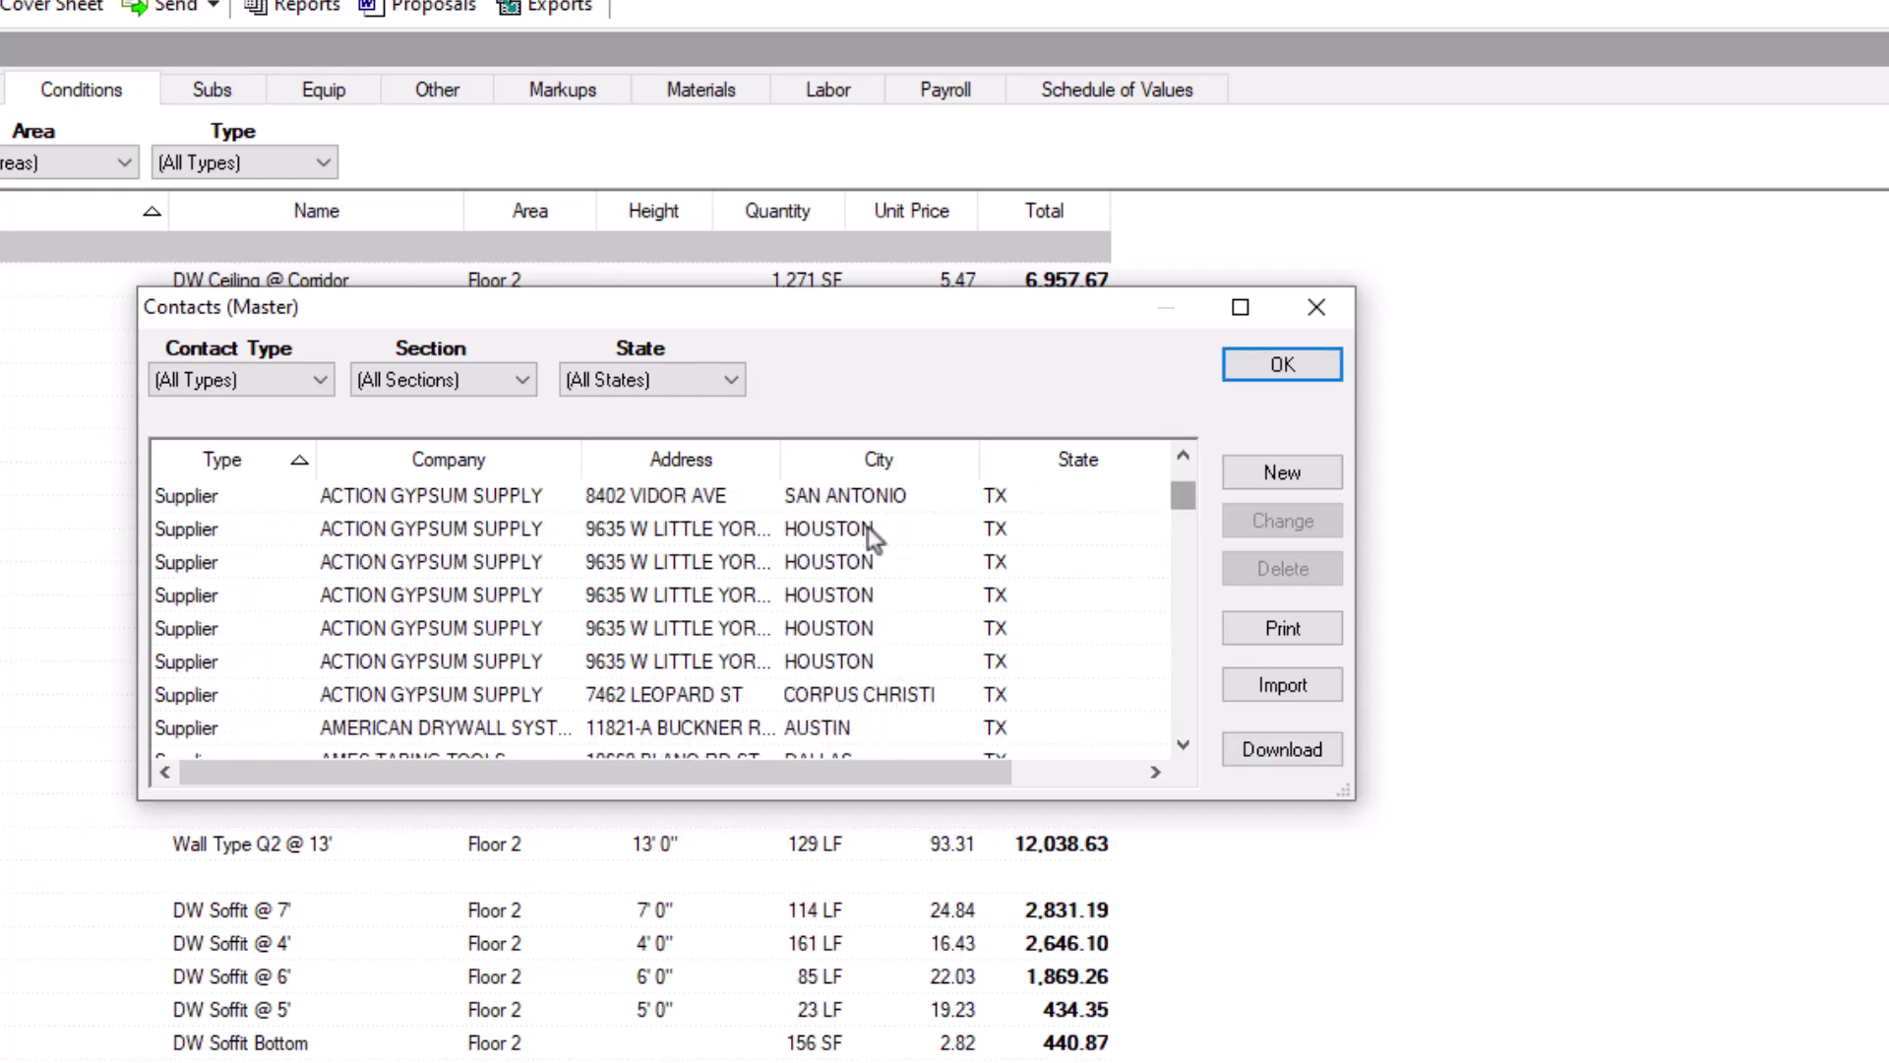
pyautogui.doubleClick(506, 534)
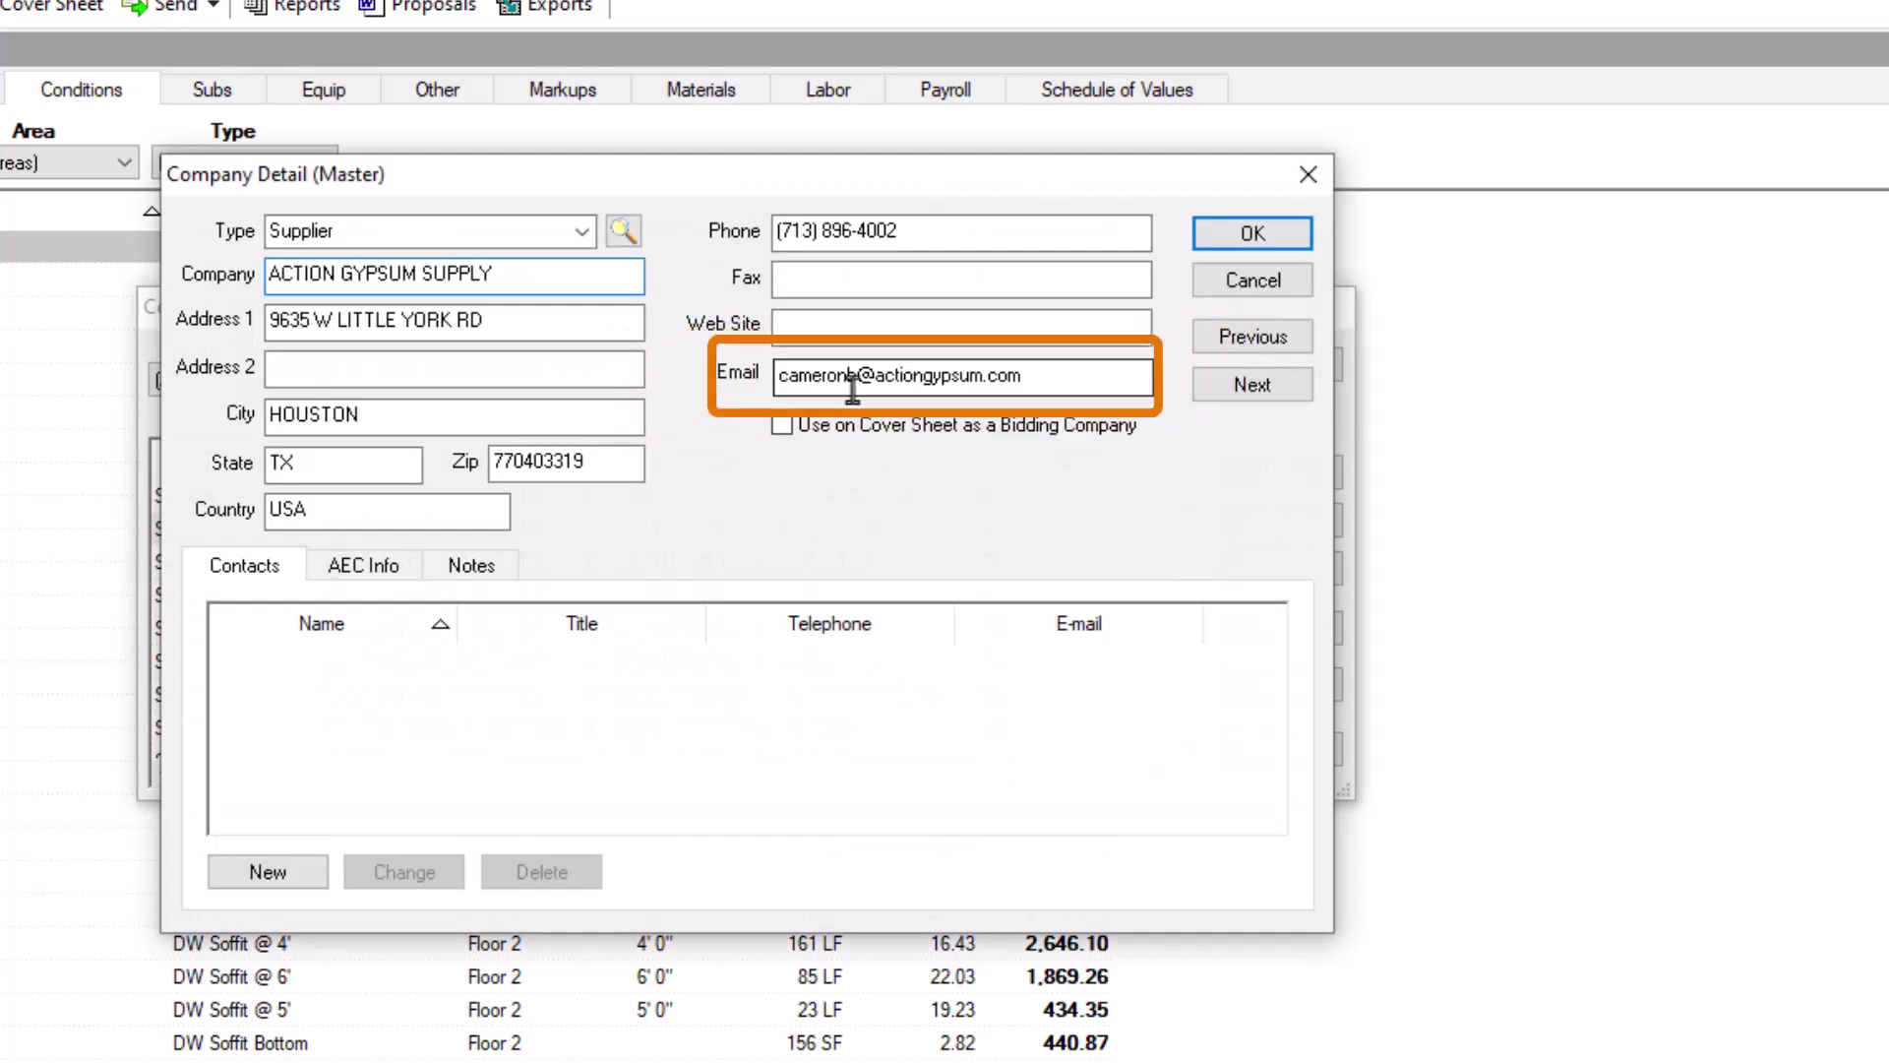
pyautogui.click(1267, 397)
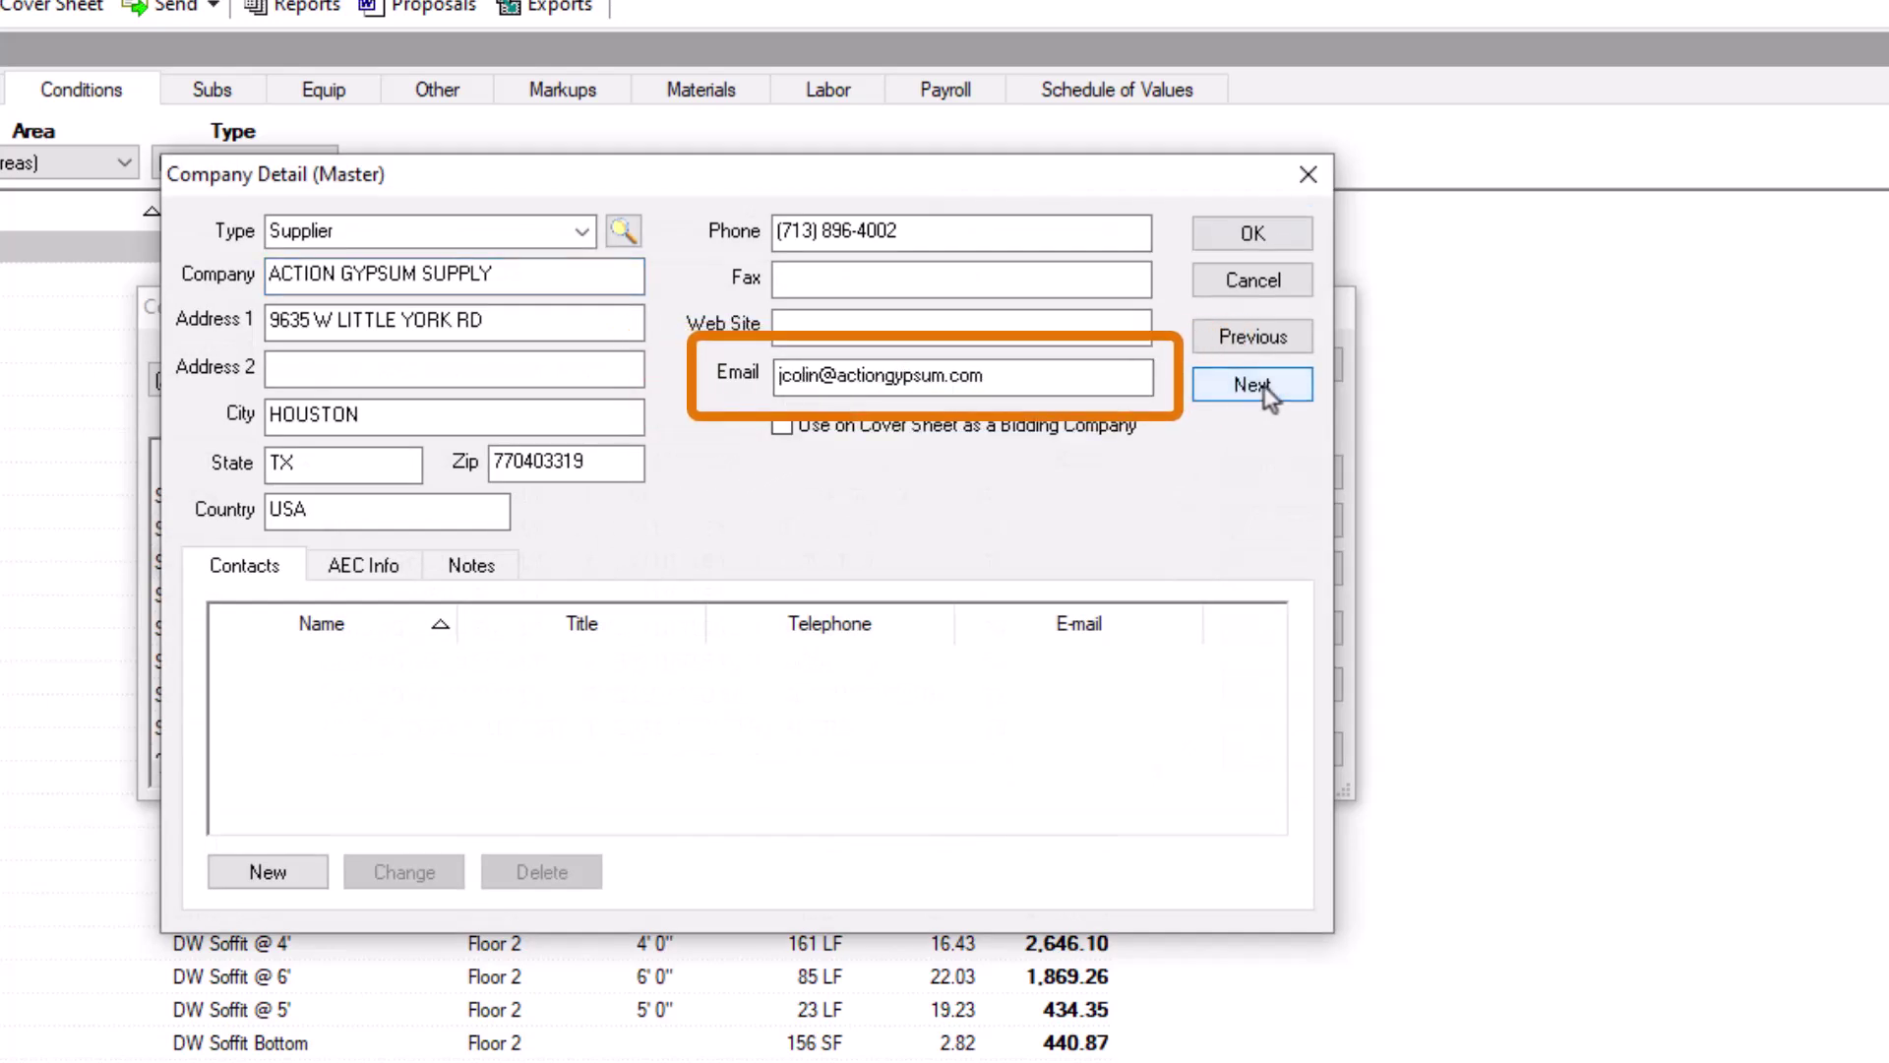
pyautogui.click(1266, 390)
pyautogui.click(1265, 390)
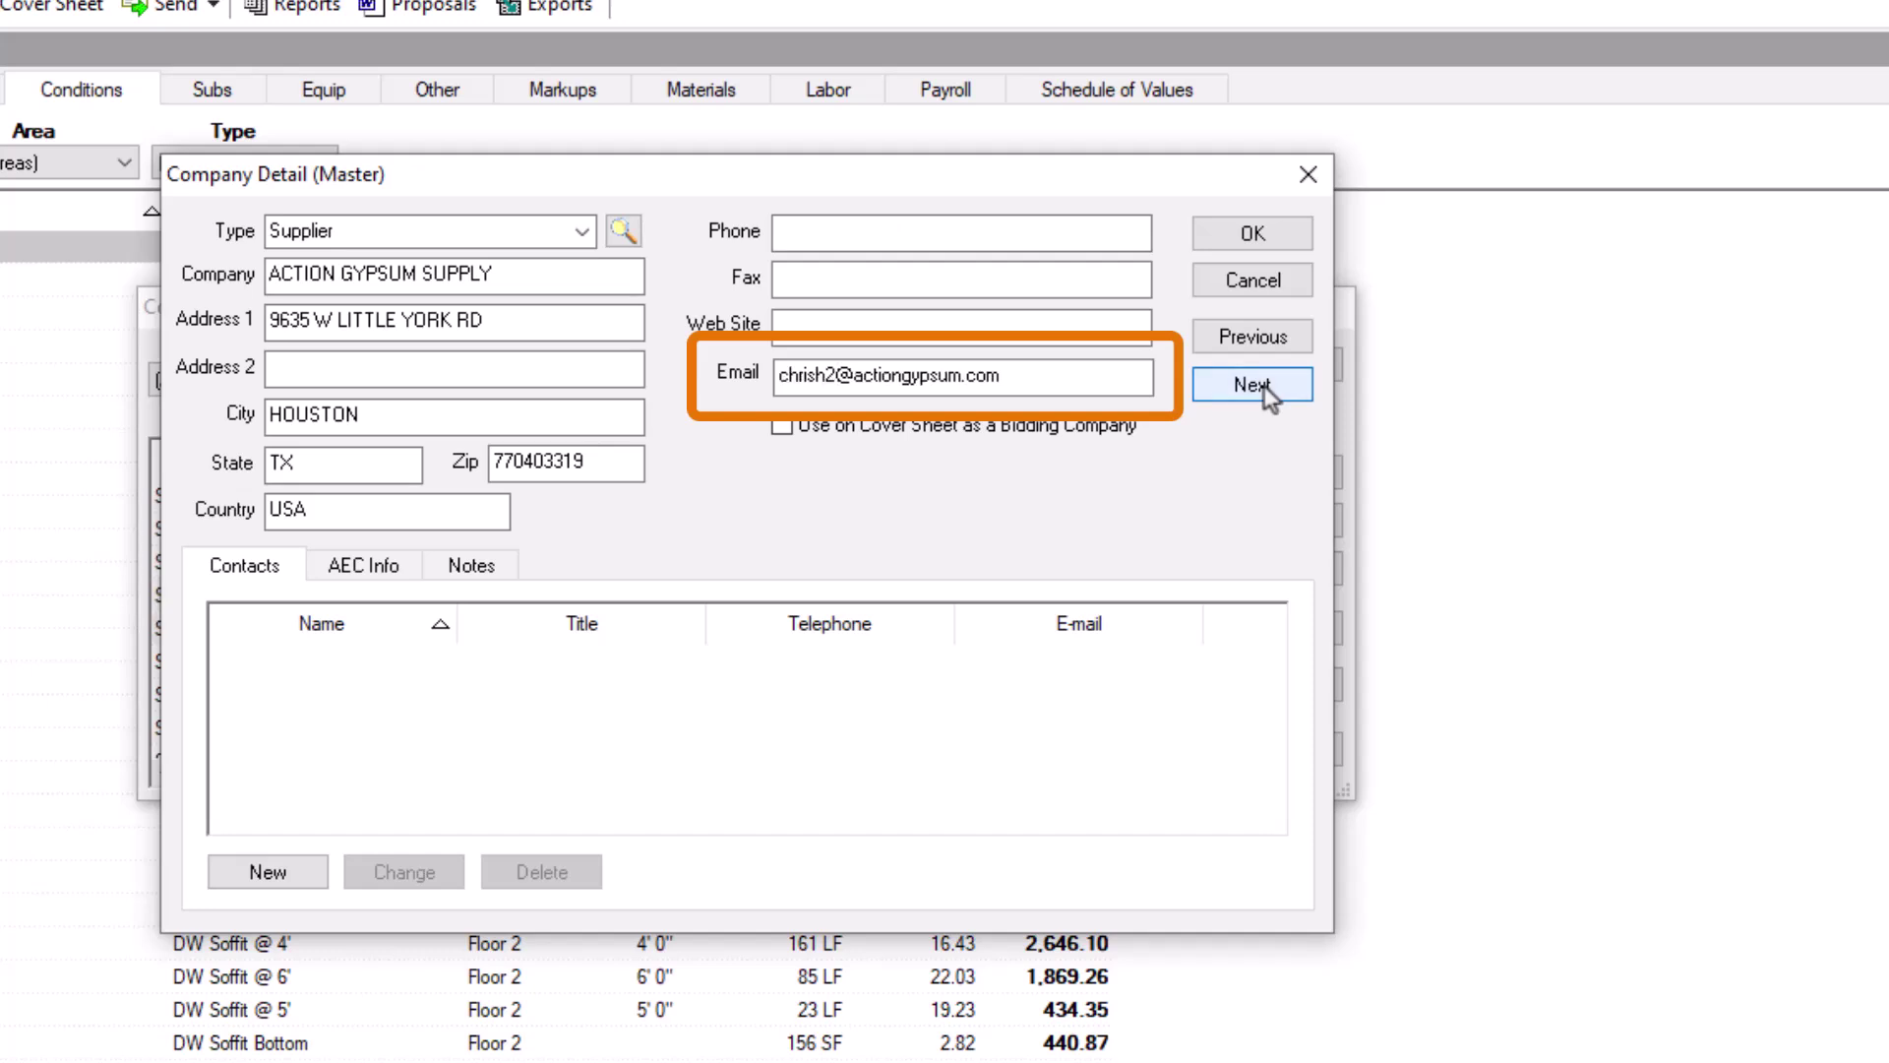
pyautogui.click(1265, 239)
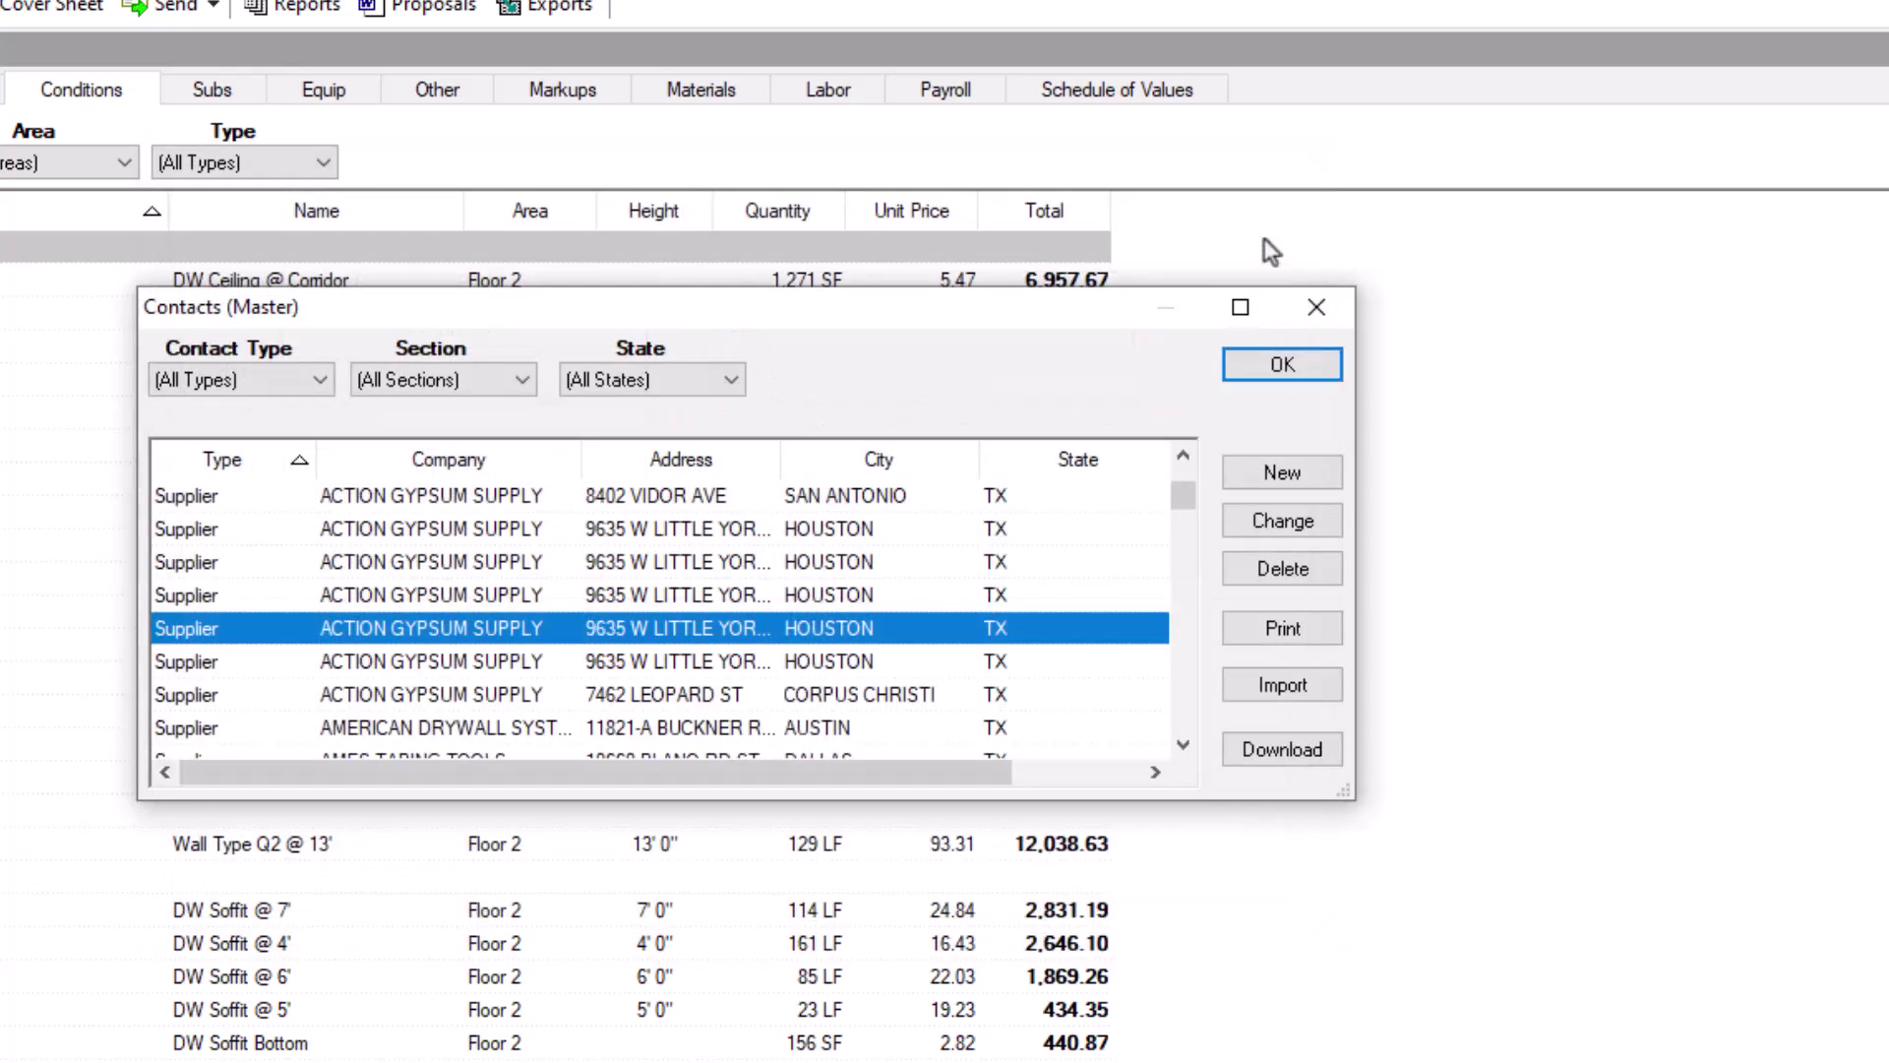